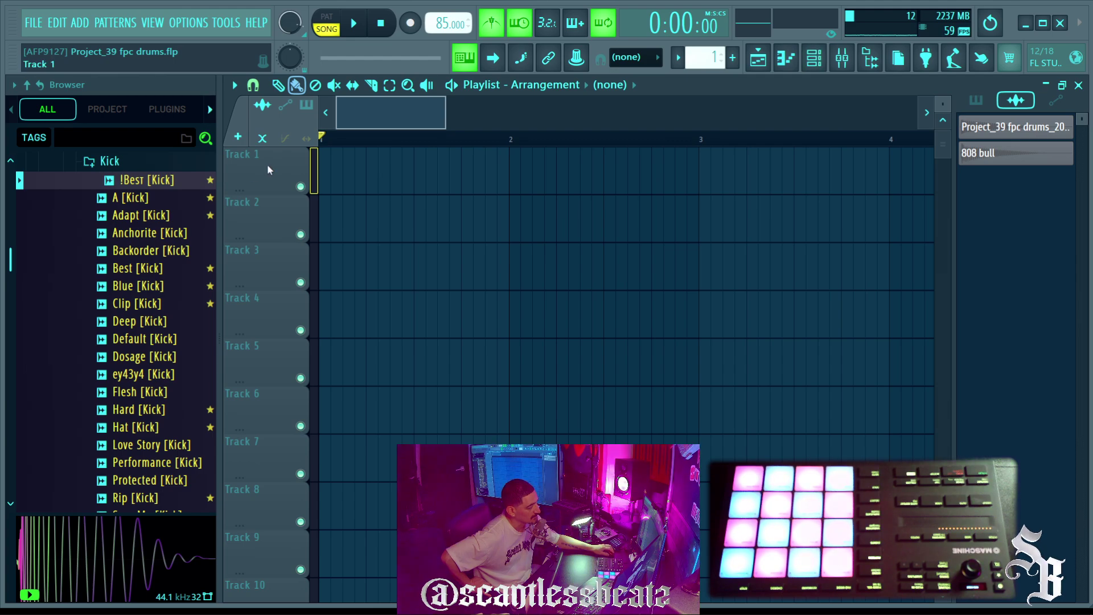
Step: Add an FPC drum machine channel to the channel rack and close the plugin and rack windows
right_click(268, 165)
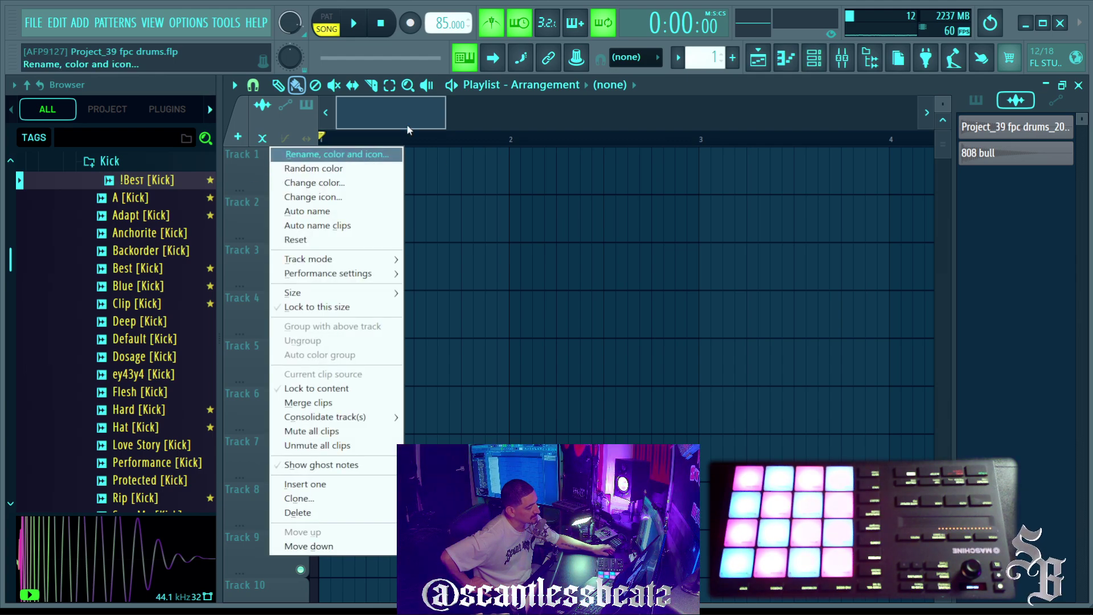
left_click(815, 57)
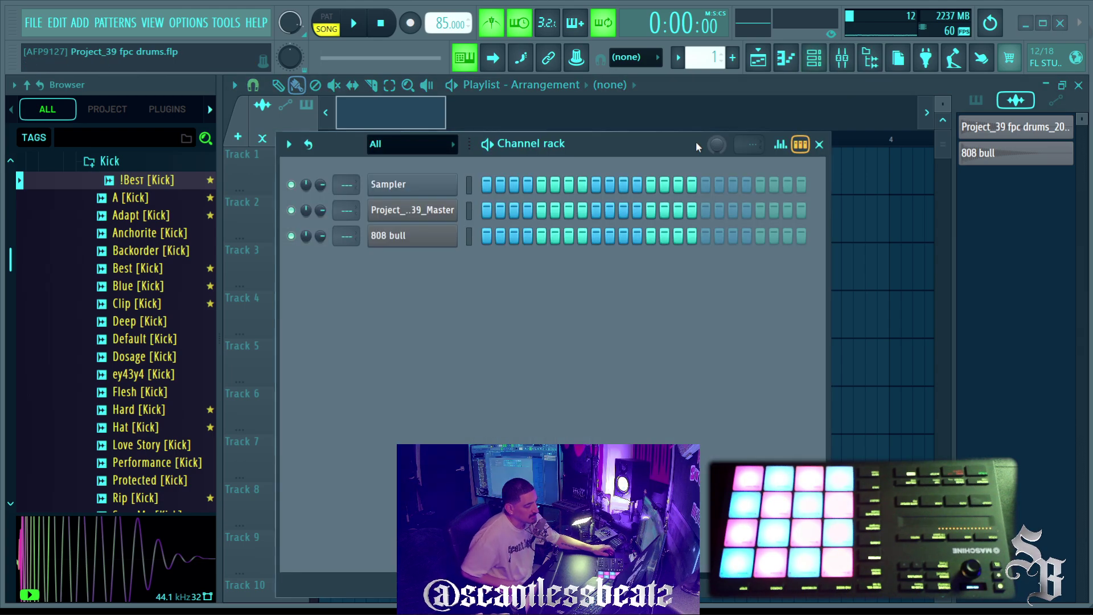
left_click_drag(620, 142, 620, 68)
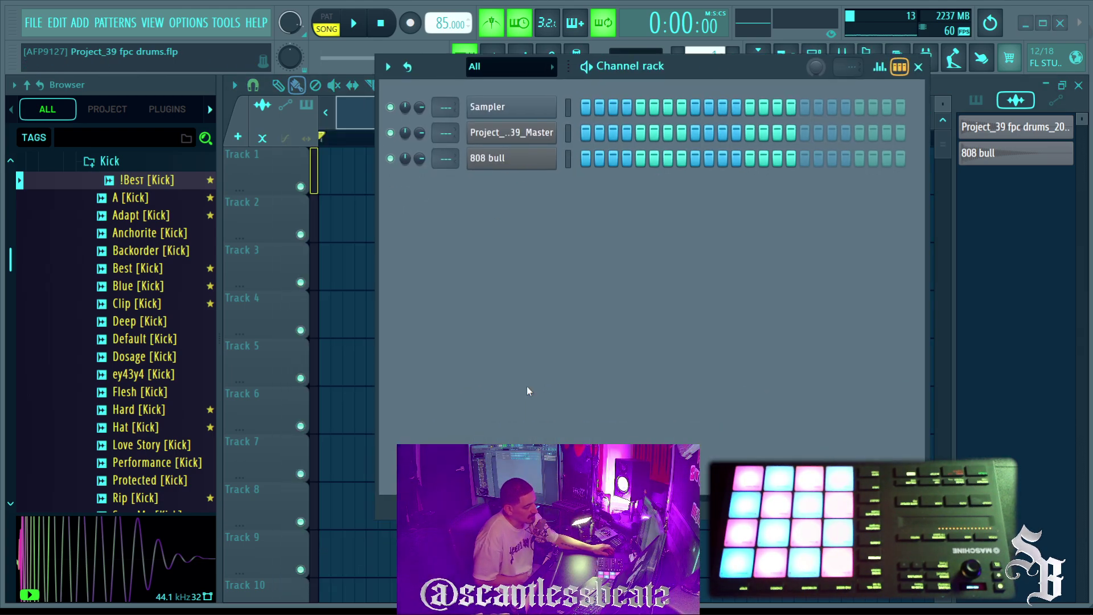
left_click(410, 182)
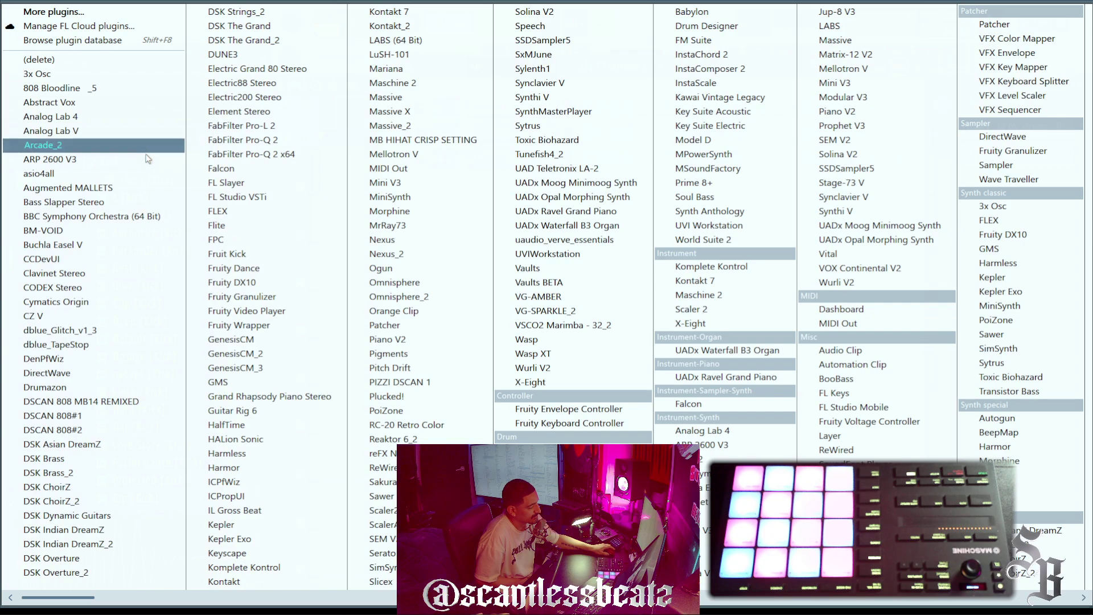
left_click(219, 239)
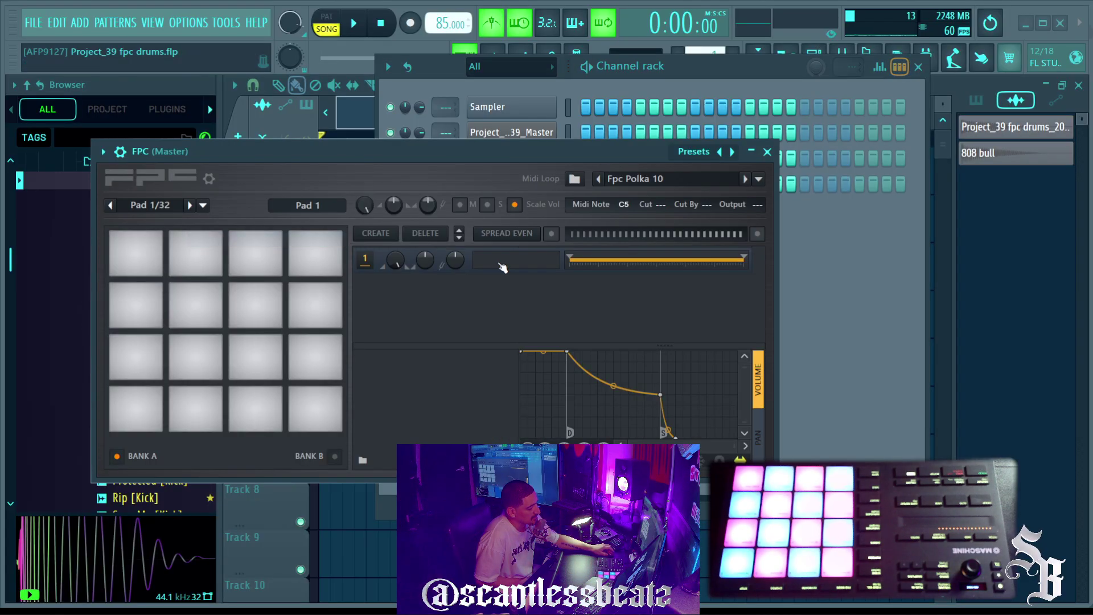
left_click_drag(540, 155, 547, 293)
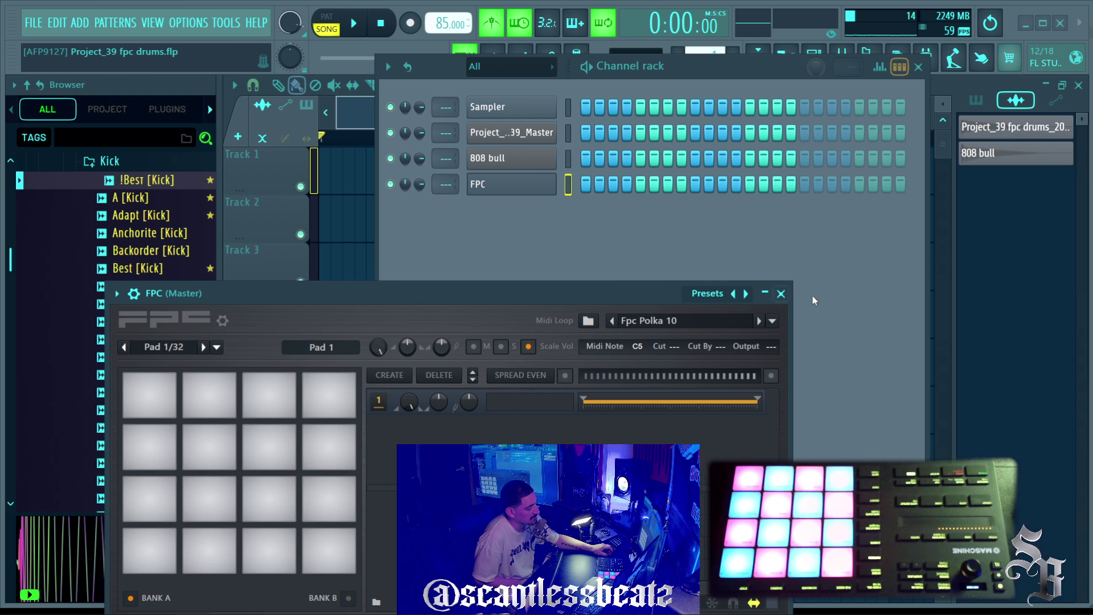
left_click(772, 291)
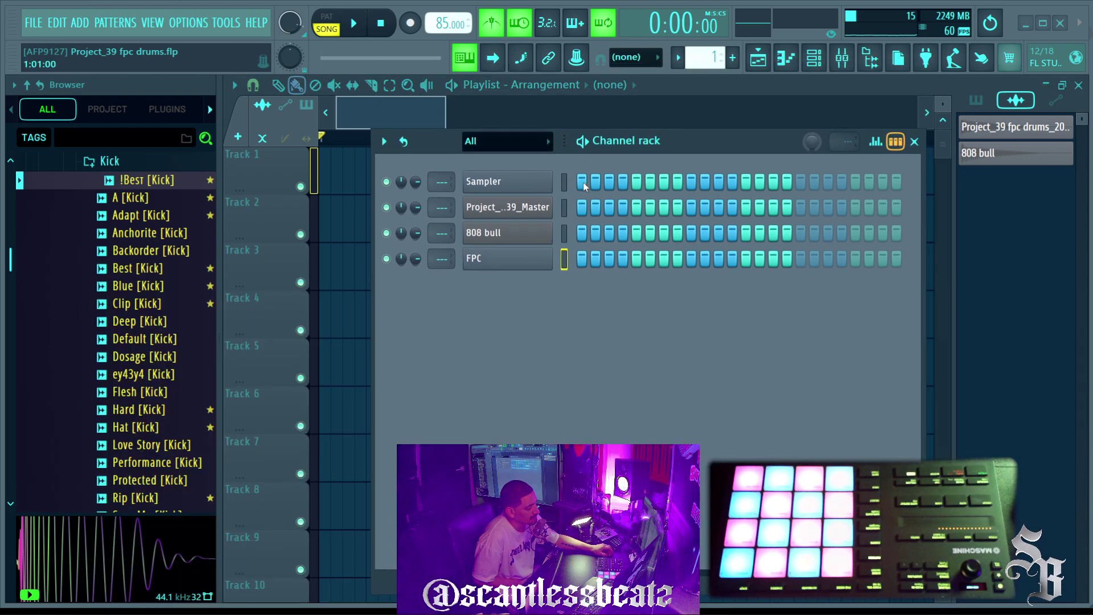
left_click_drag(699, 147, 671, 105)
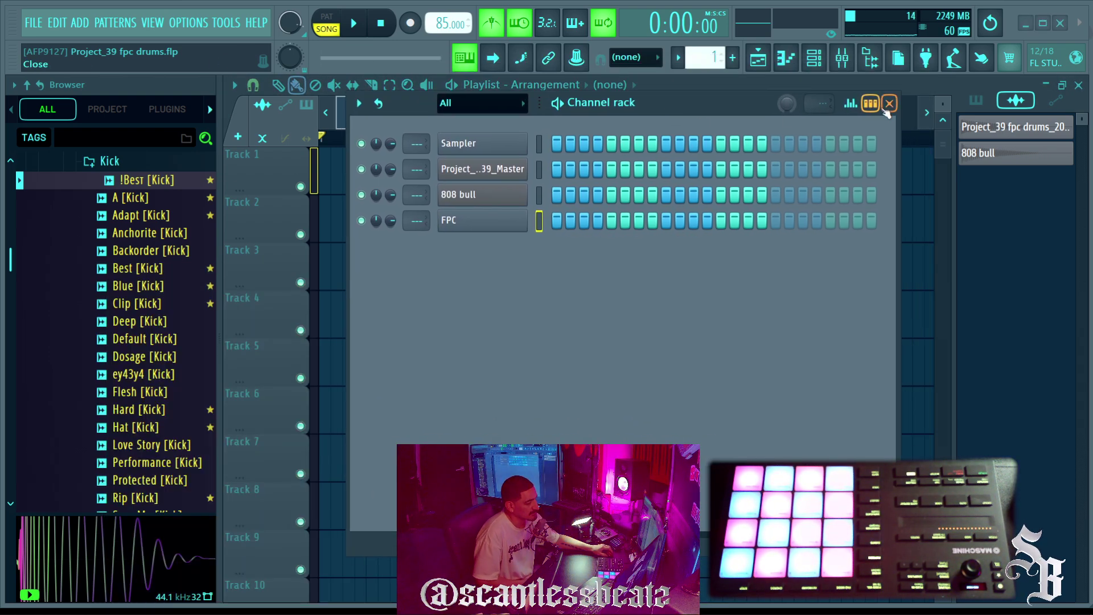
left_click(824, 114)
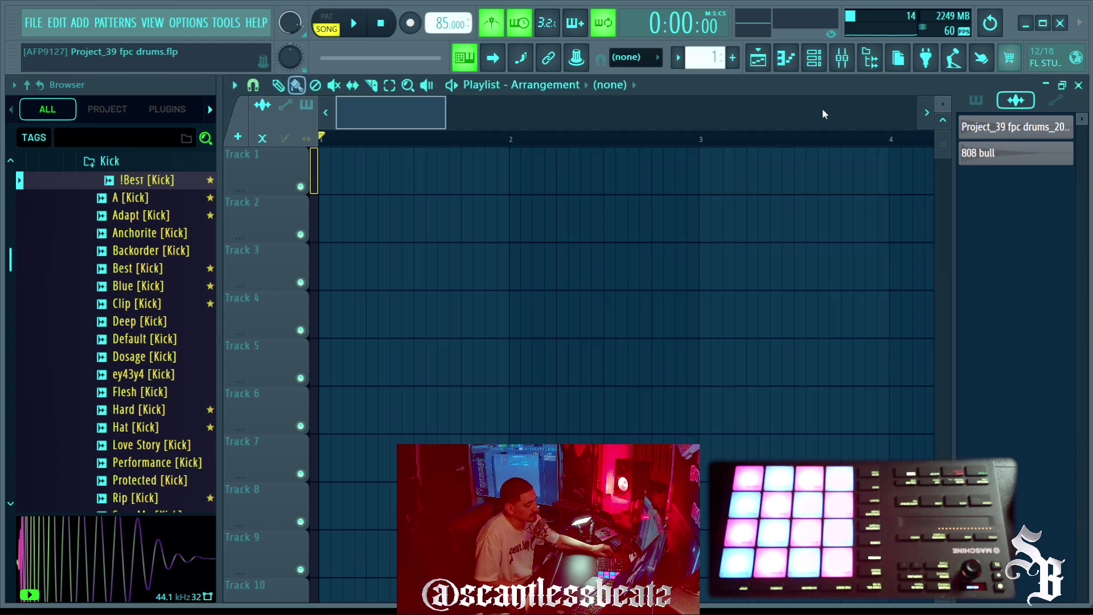
right_click(278, 164)
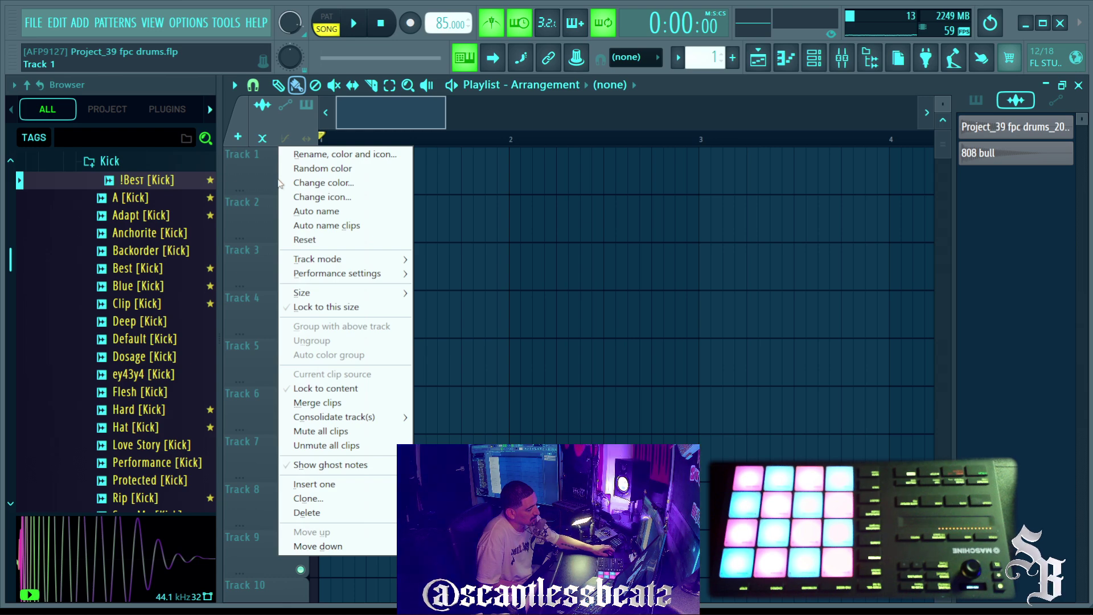
mouse_move(359, 267)
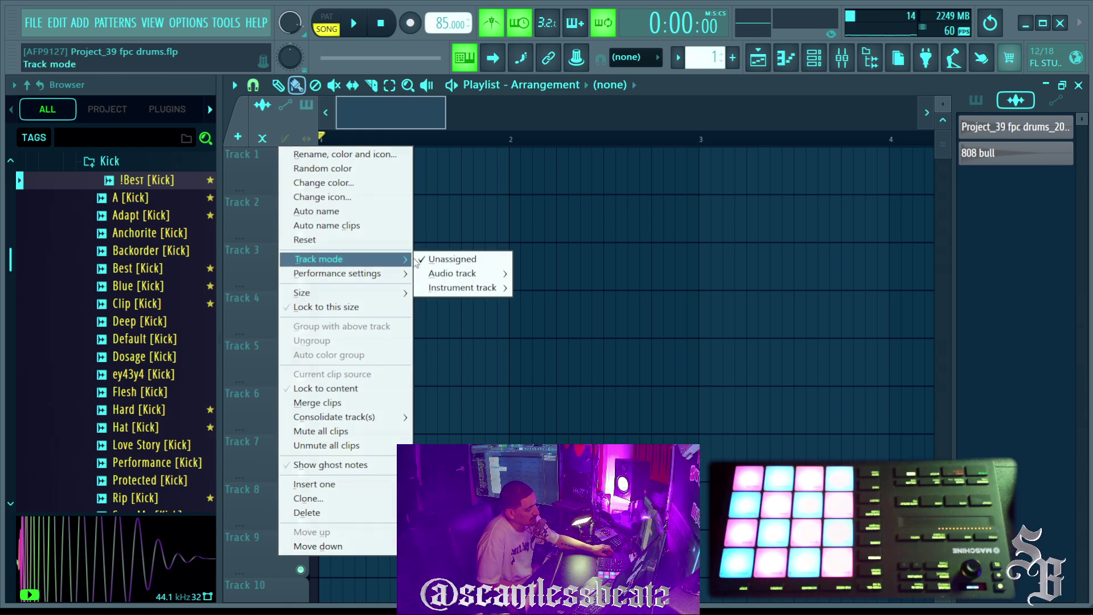
mouse_move(438, 278)
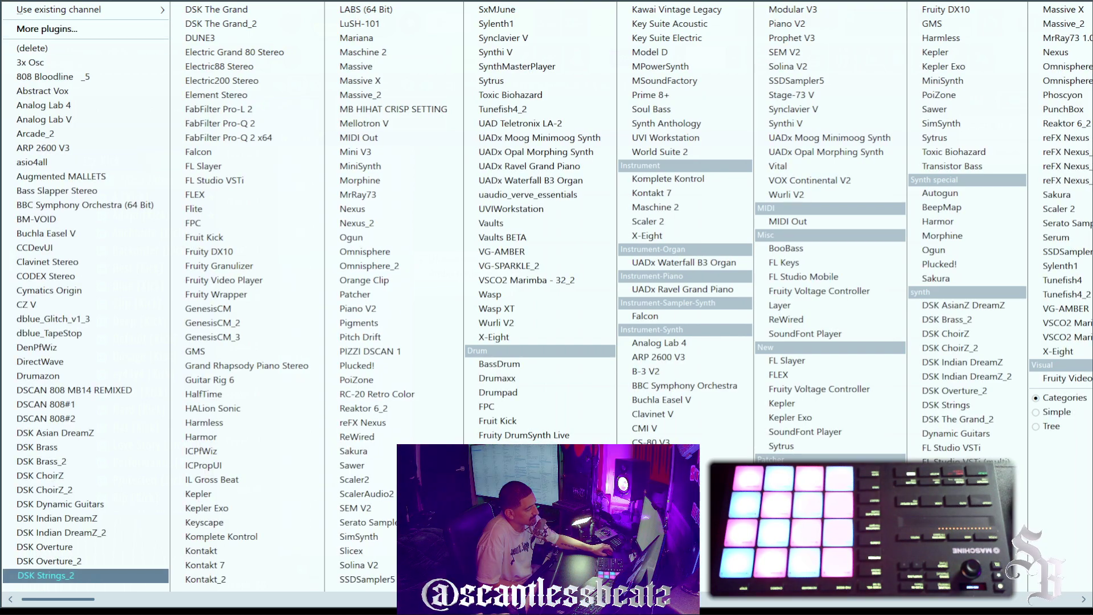
left_click(487, 601)
right_click(515, 600)
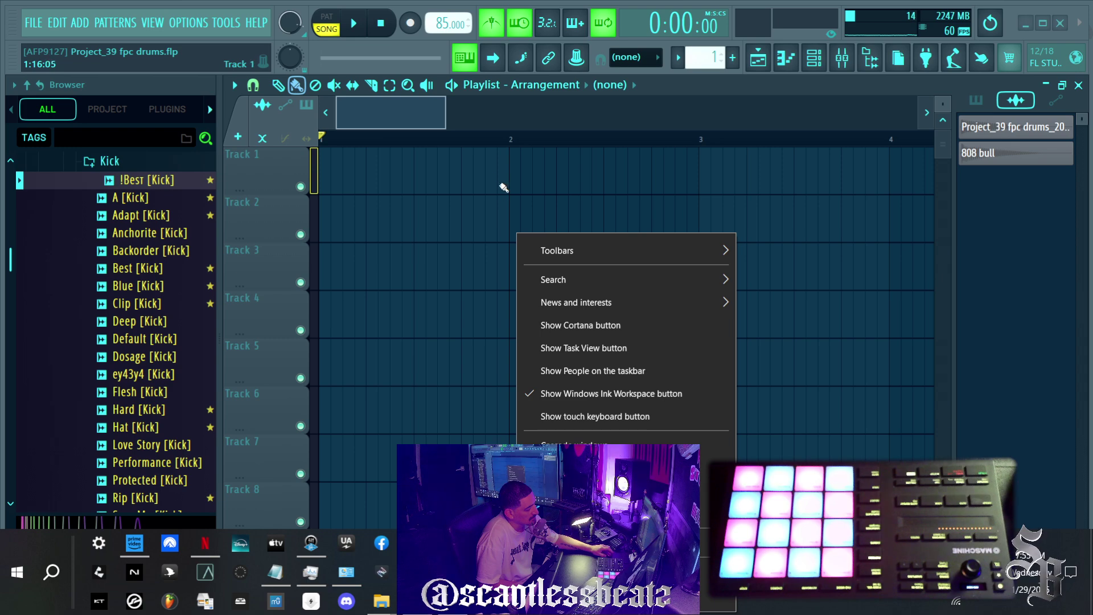
left_click(408, 166)
right_click(504, 169)
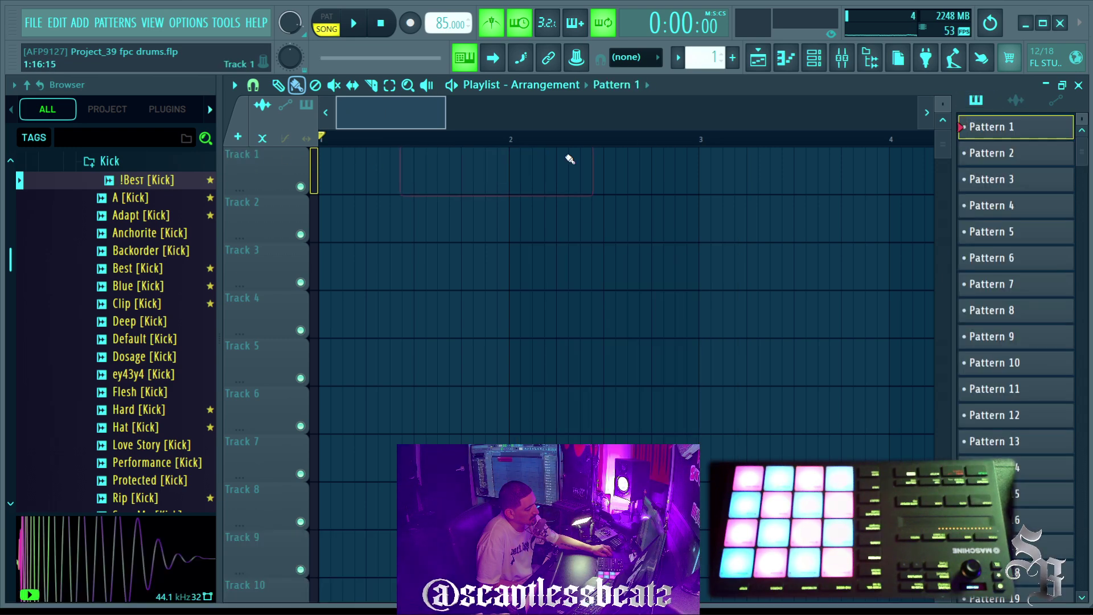
Step: Reopen the FPC channel, route it to mixer track 3, and close the mixer and channel rack
left_click(814, 57)
left_click(481, 221)
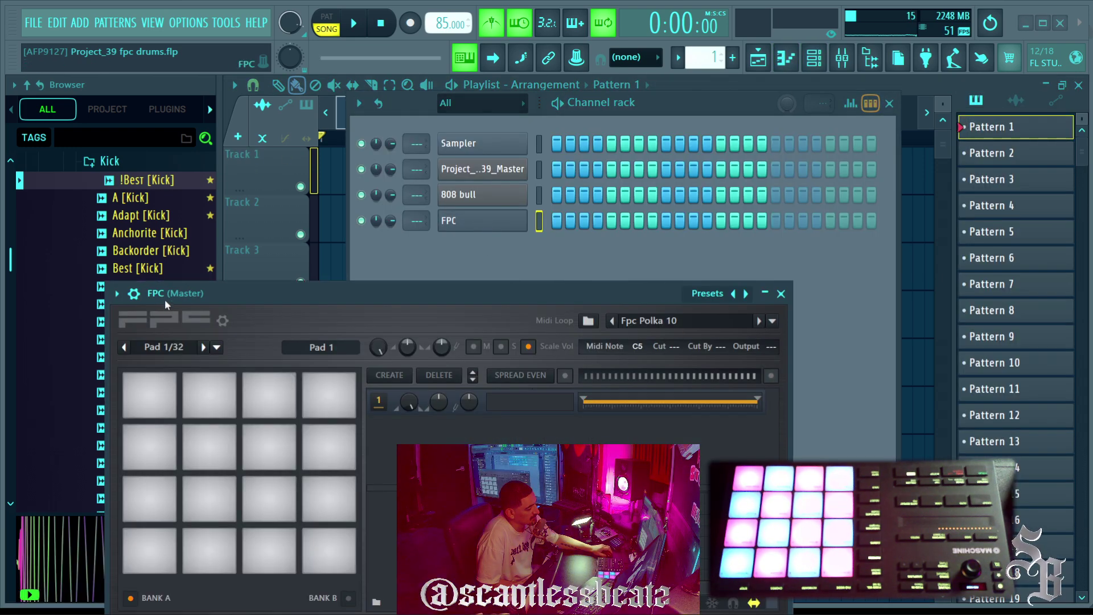
left_click(133, 293)
key("ctrl+l")
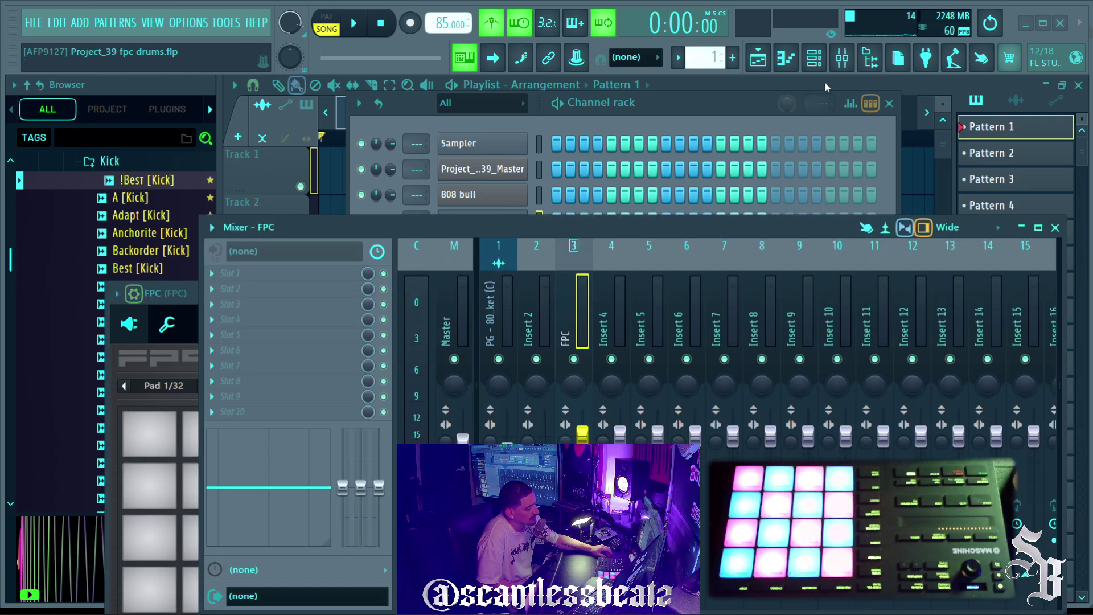
left_click(841, 57)
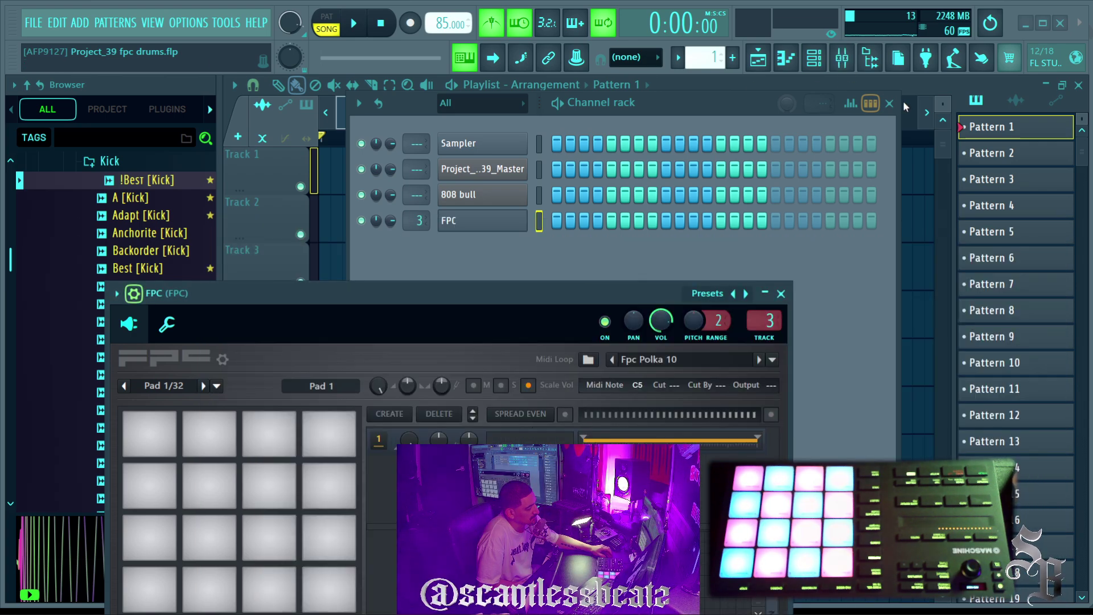
left_click(889, 103)
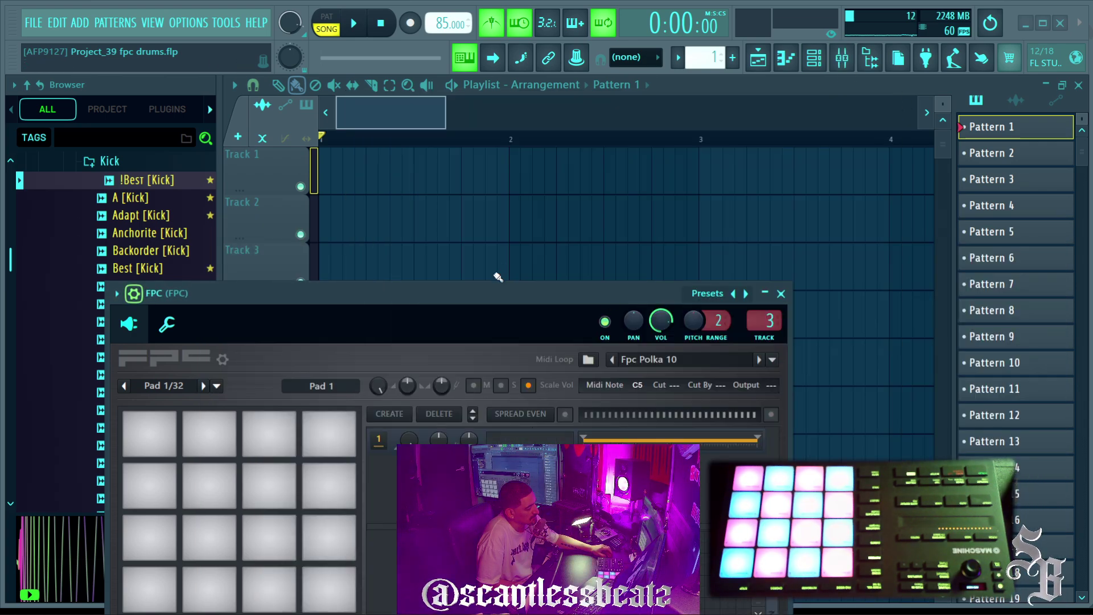
Step: Set playlist Track 1 to audio track mode linked to mixer track 3, FPC
right_click(262, 168)
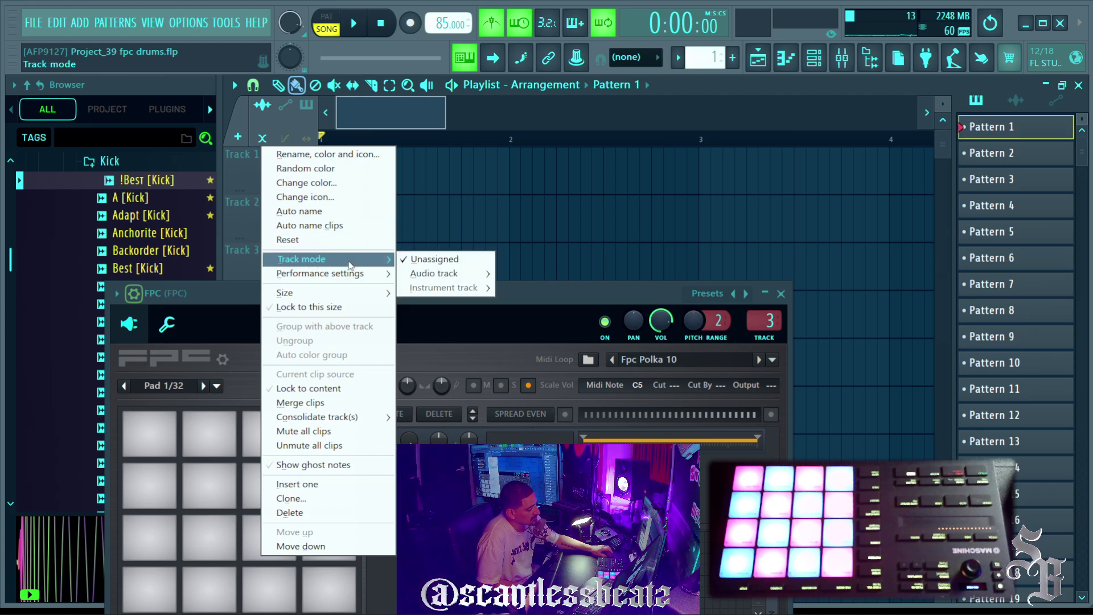
mouse_move(455, 273)
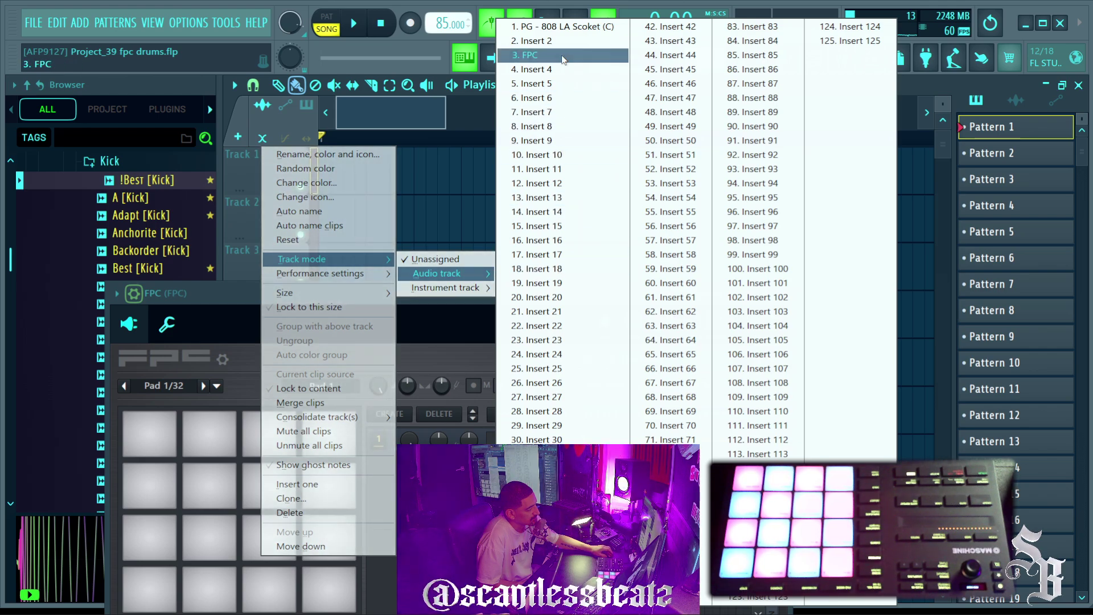
left_click(529, 54)
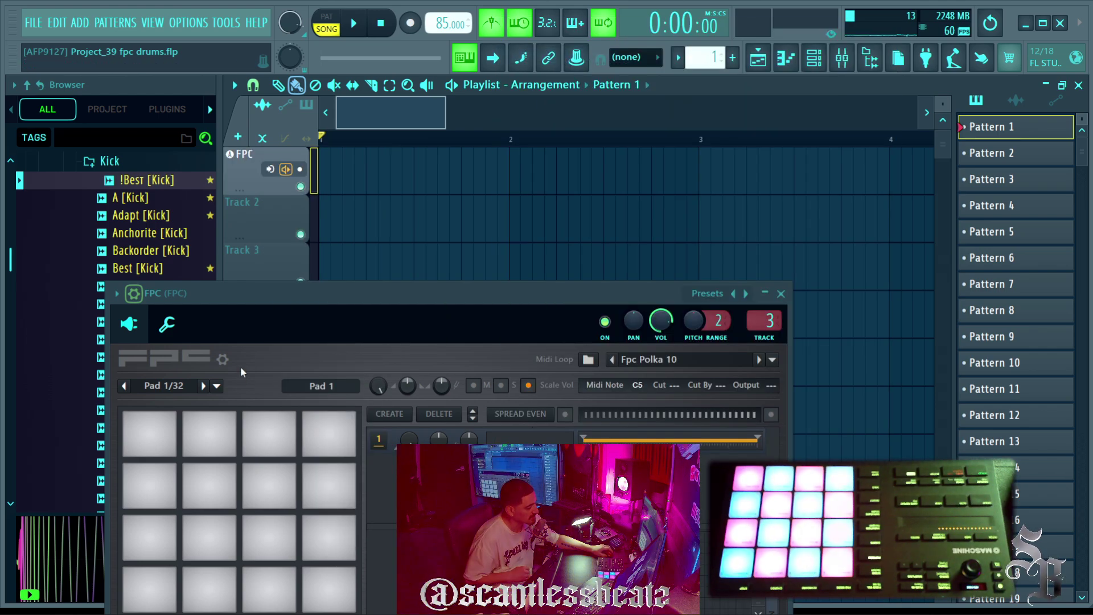
mouse_move(431, 297)
left_mouse_down()
mouse_move(431, 220)
mouse_move(415, 290)
left_mouse_up()
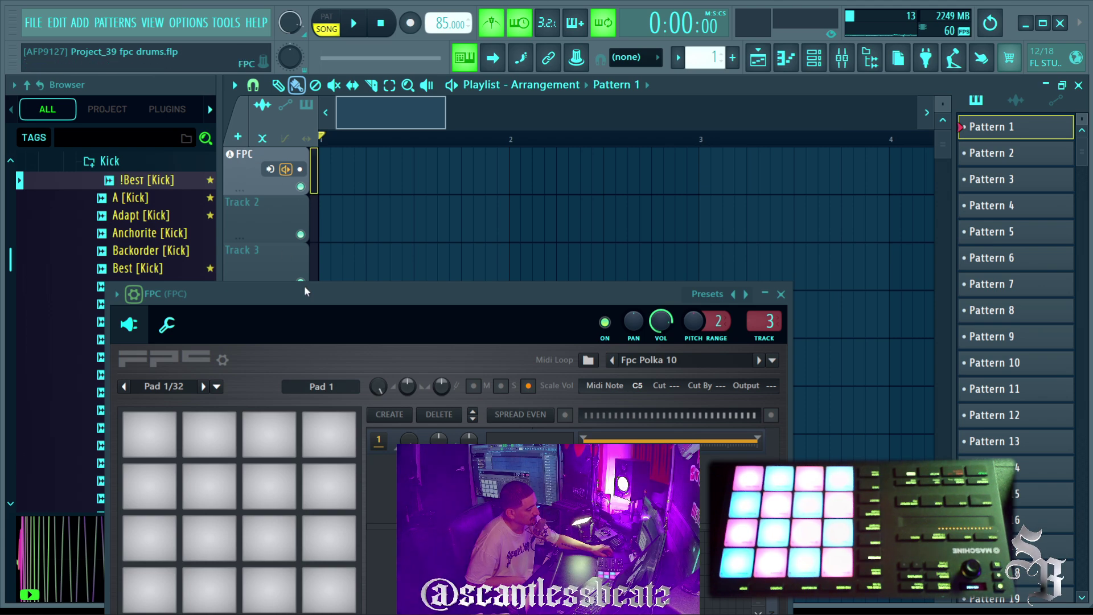
left_click_drag(302, 291, 421, 292)
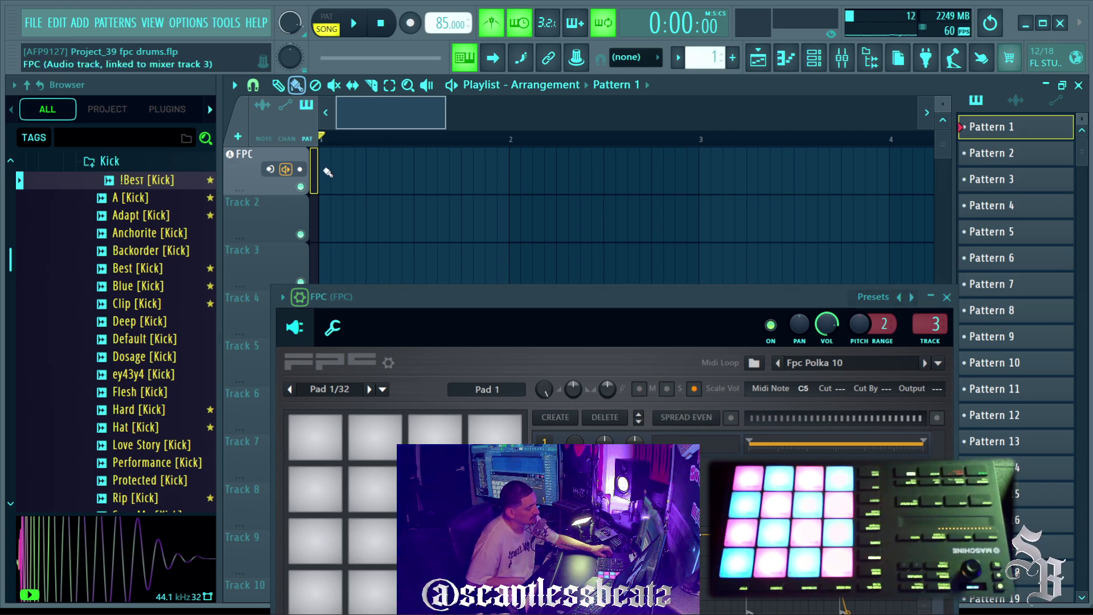
left_click(348, 175)
right_click(370, 165)
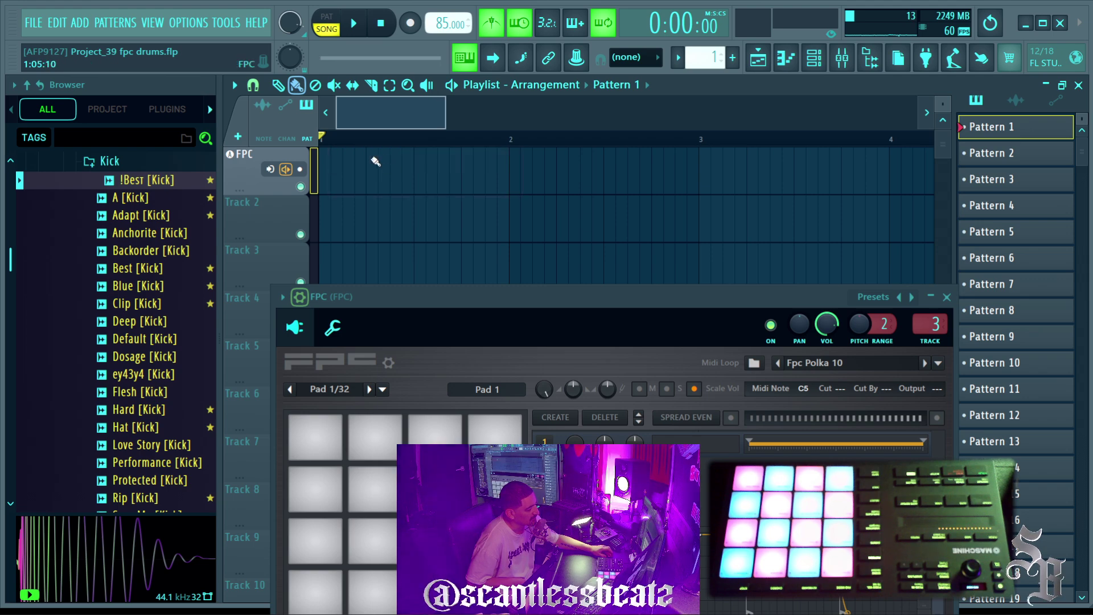
Step: Bring all FPC pads into view and trigger pads 1 to 4 in order, twice
left_click_drag(451, 296, 404, 125)
left_click(331, 422)
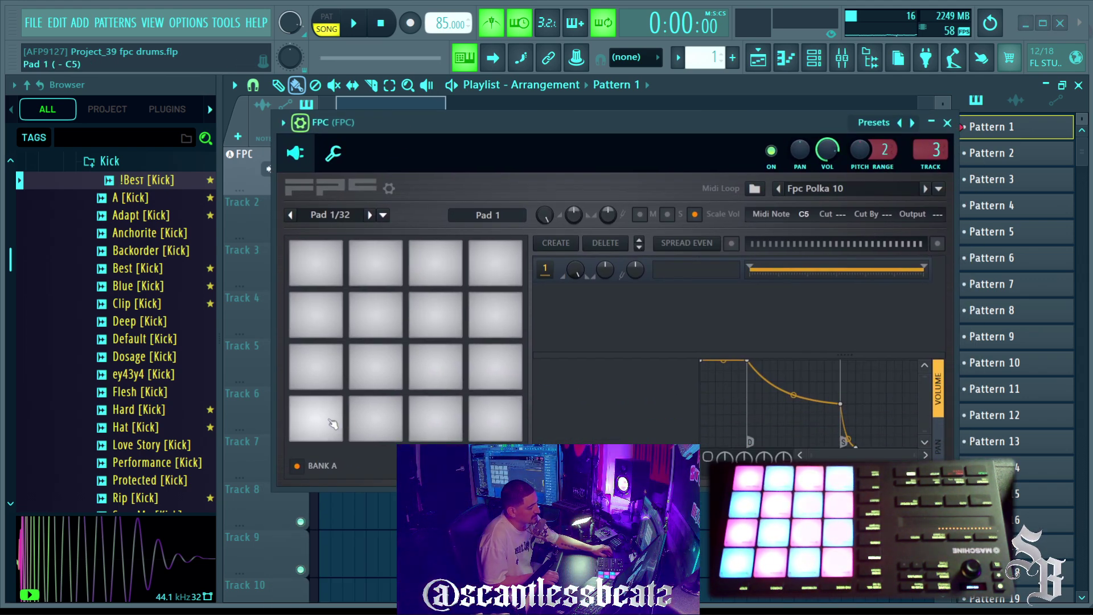
left_click(381, 424)
left_click(434, 425)
left_click(502, 424)
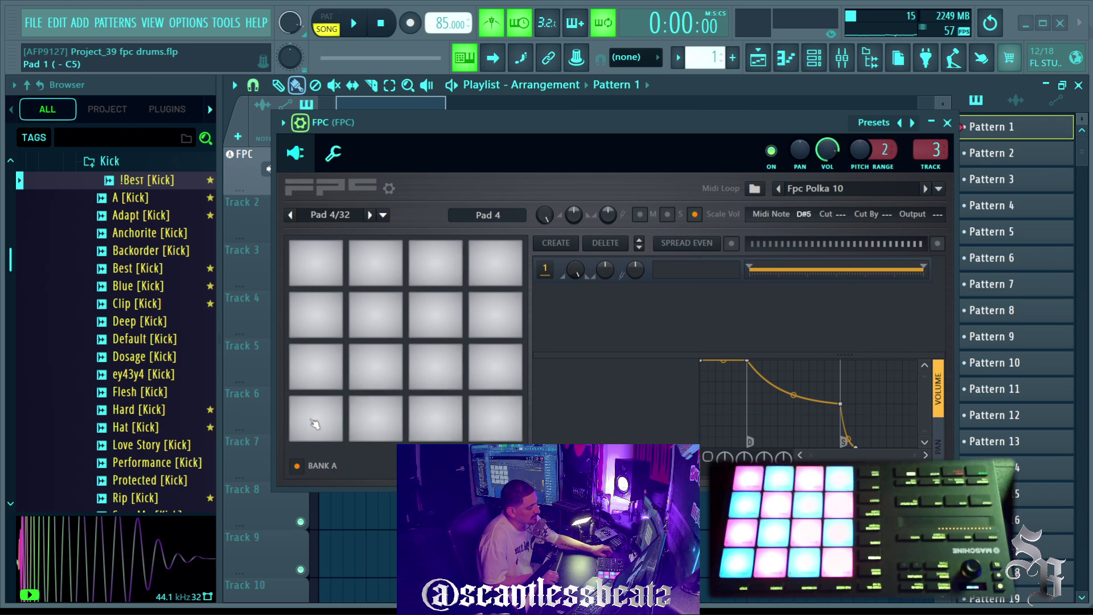
left_click(314, 423)
left_click(376, 421)
left_click(436, 420)
left_click(486, 413)
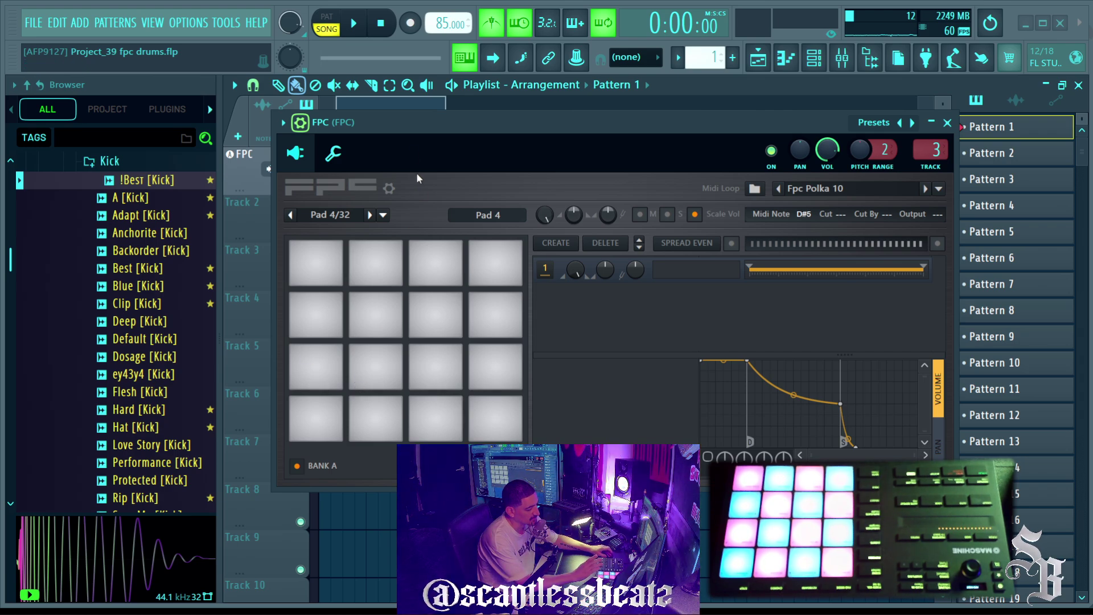
left_click_drag(408, 119, 428, 105)
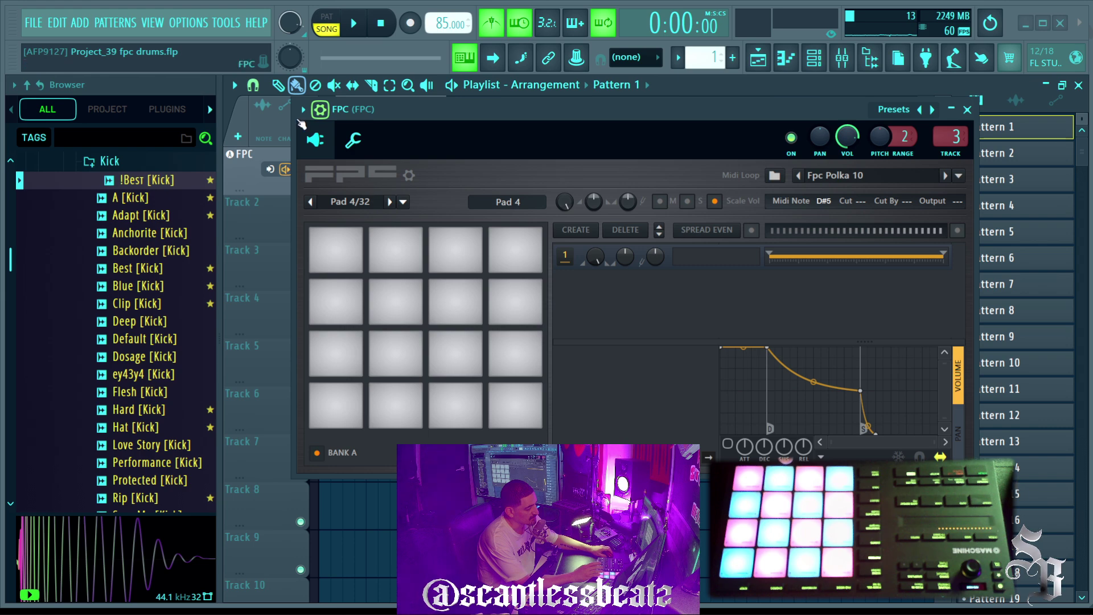
left_click(402, 202)
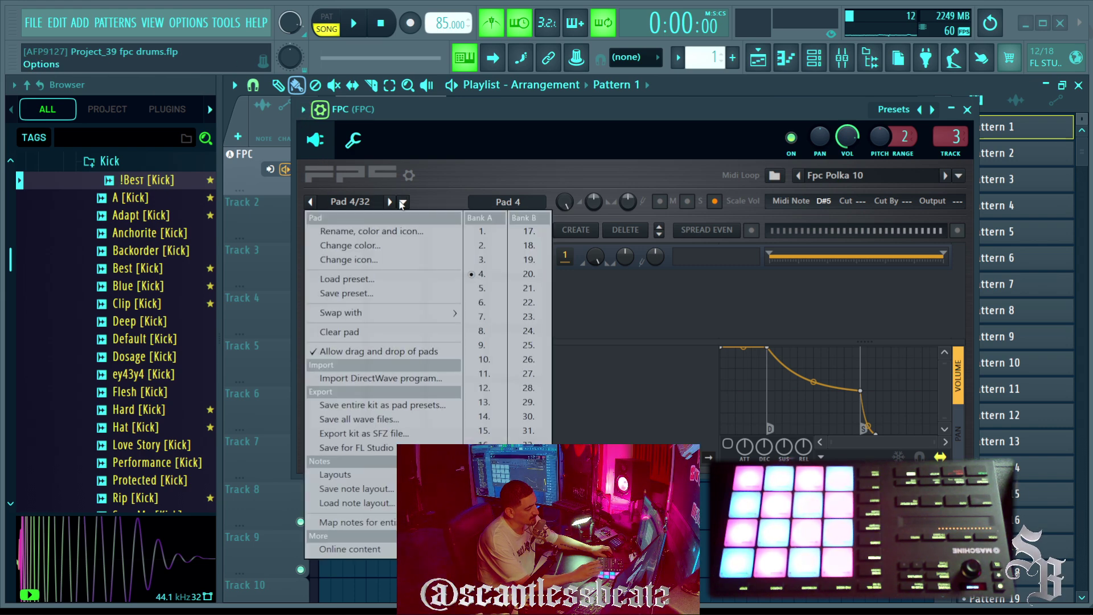
left_click(422, 280)
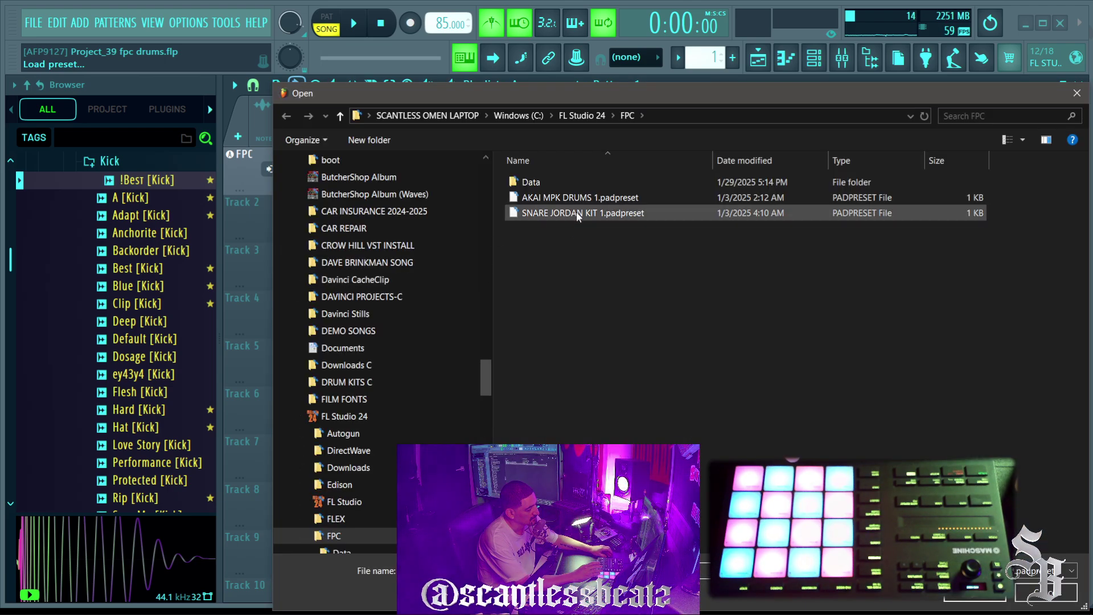
left_click(576, 213)
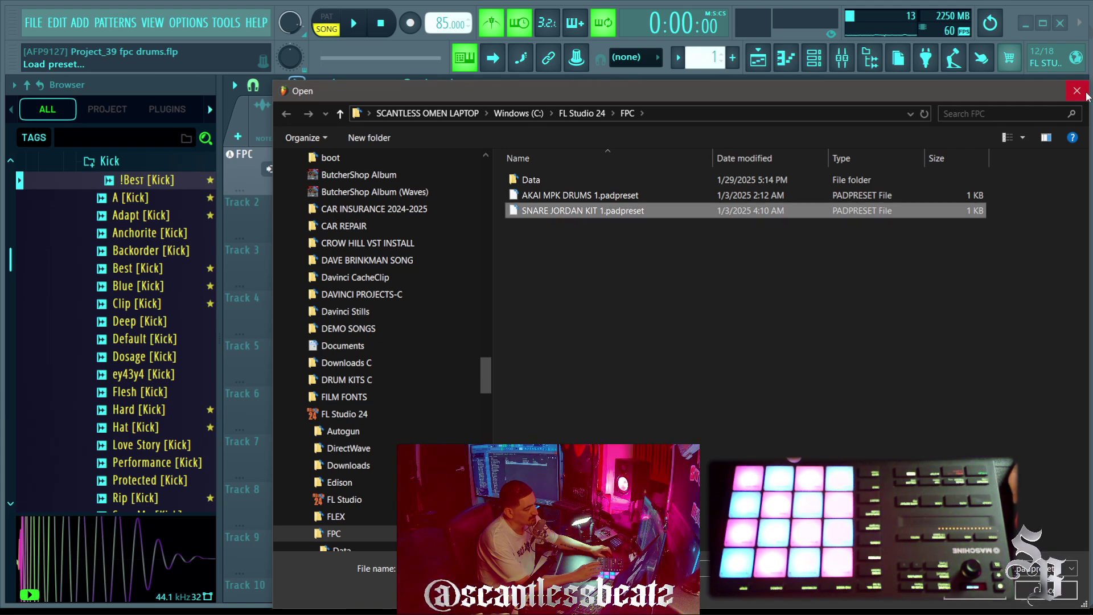
key("Return")
Step: Map the MIDI notes for the entire FPC pad bank, starting from pad 1
left_click(342, 413)
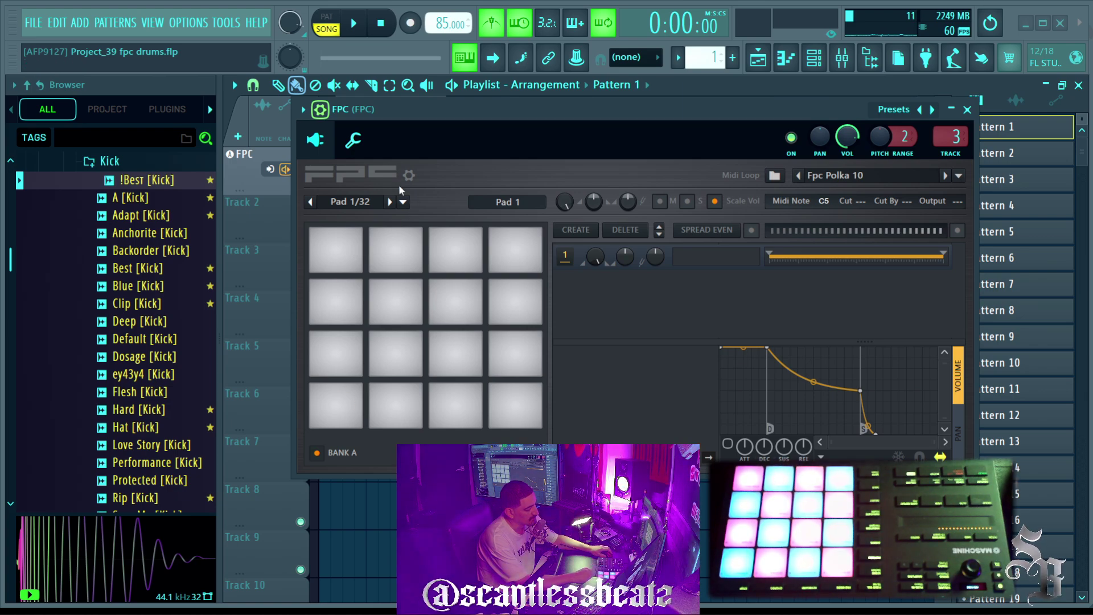
left_click(403, 202)
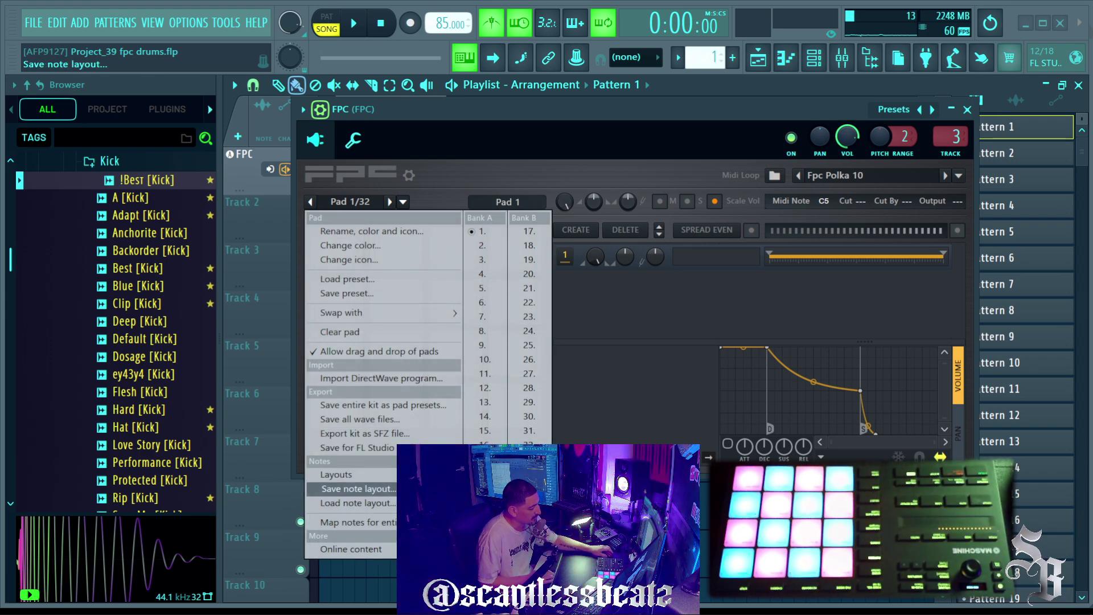
left_click(373, 524)
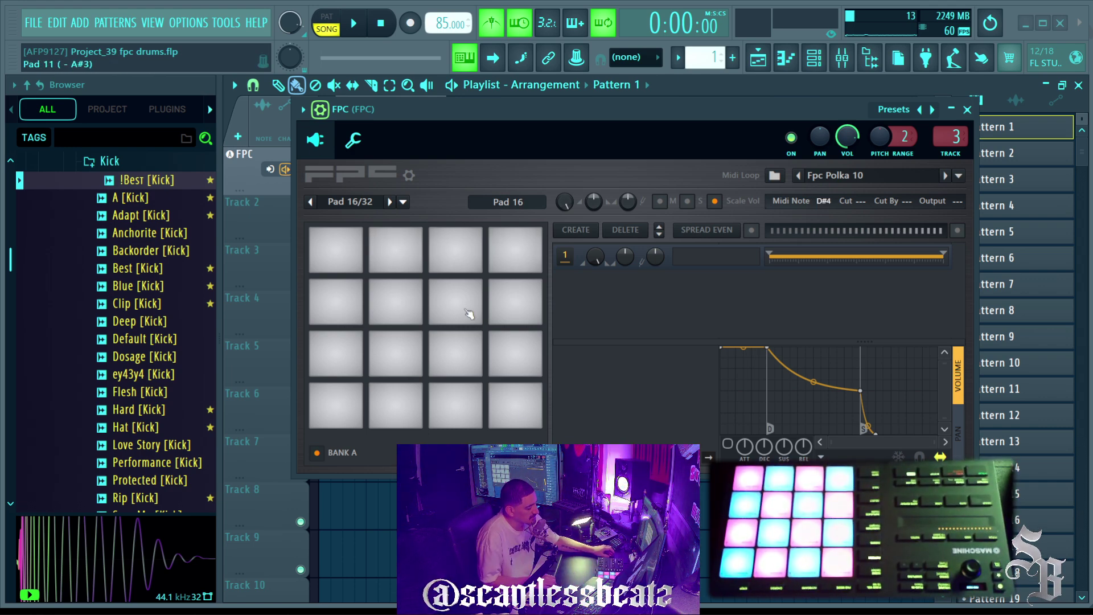
Step: Save FPC's current note layout as "machine micro preset 1 2025" in the FPC Data folder
left_click(403, 202)
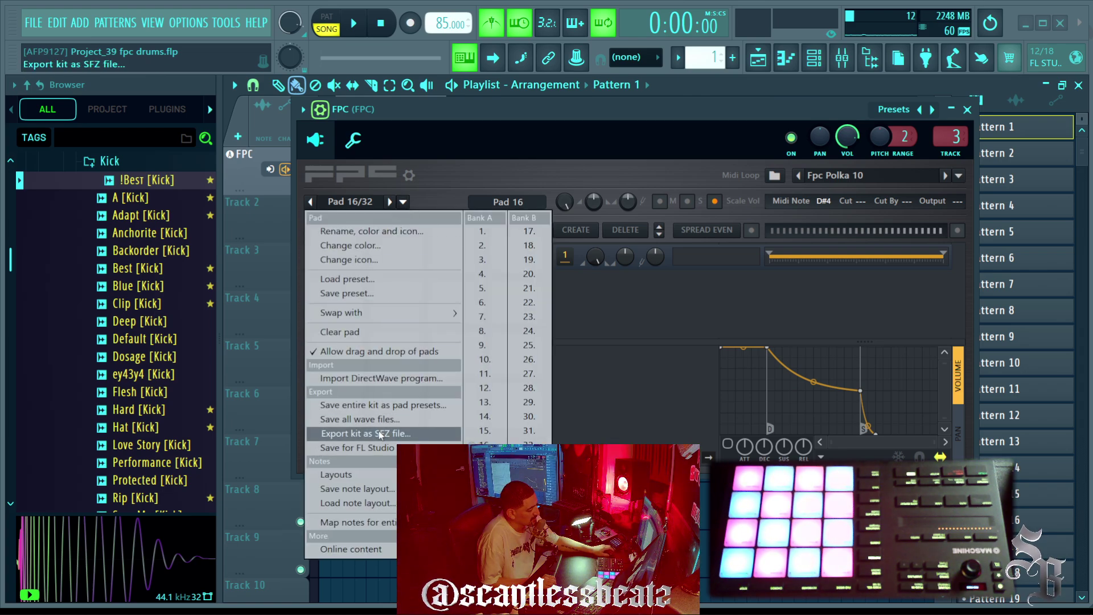
left_click(375, 490)
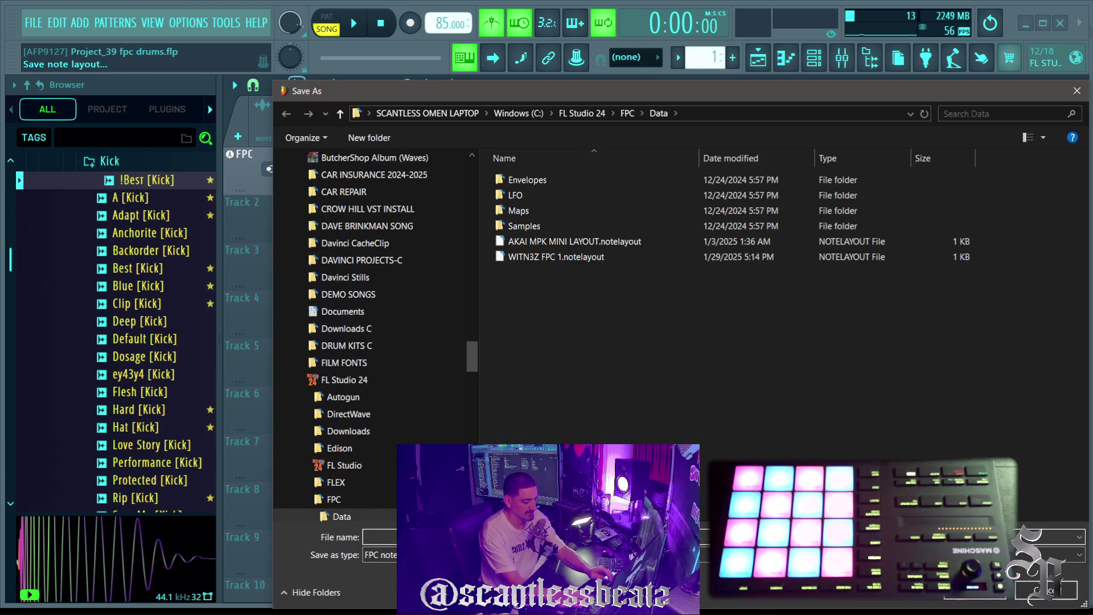
type("machine")
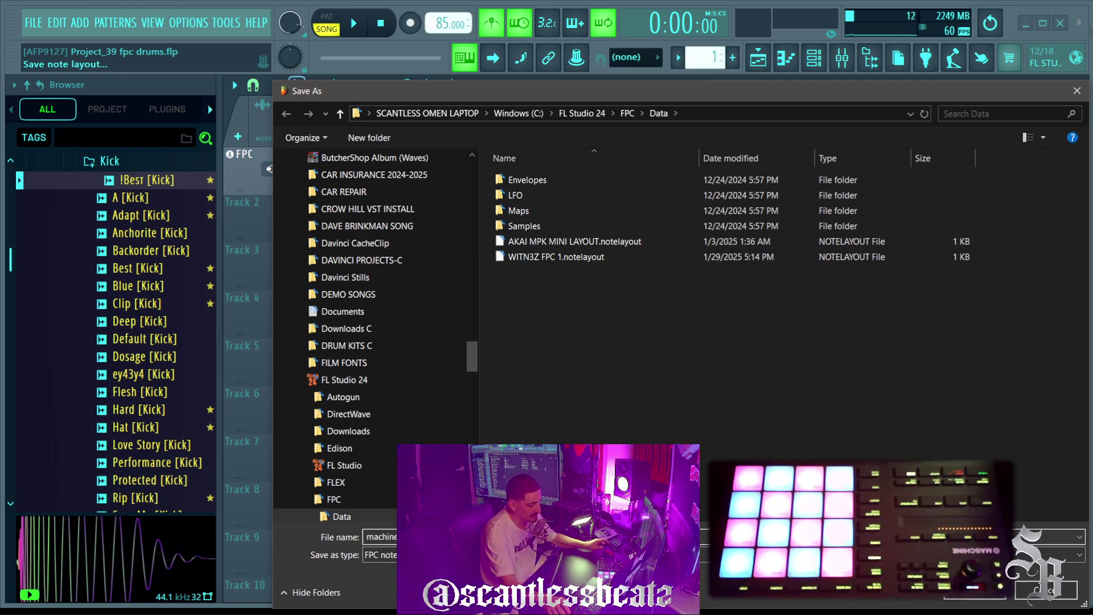
key("Return")
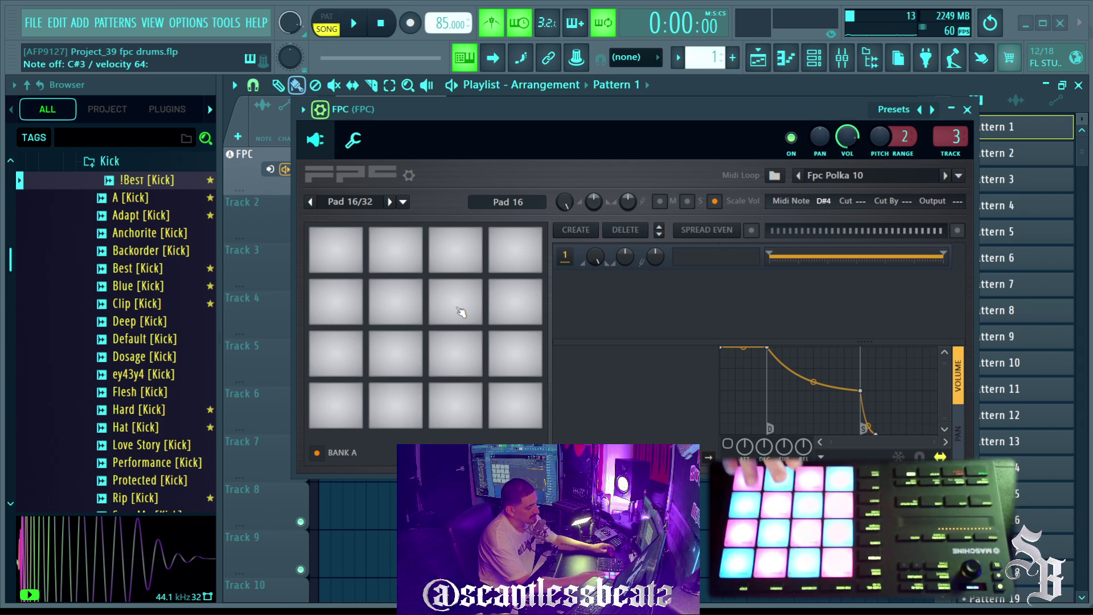
Step: Check FPC's list of note layouts for the saved machine micro layout
left_click_drag(467, 123, 471, 104)
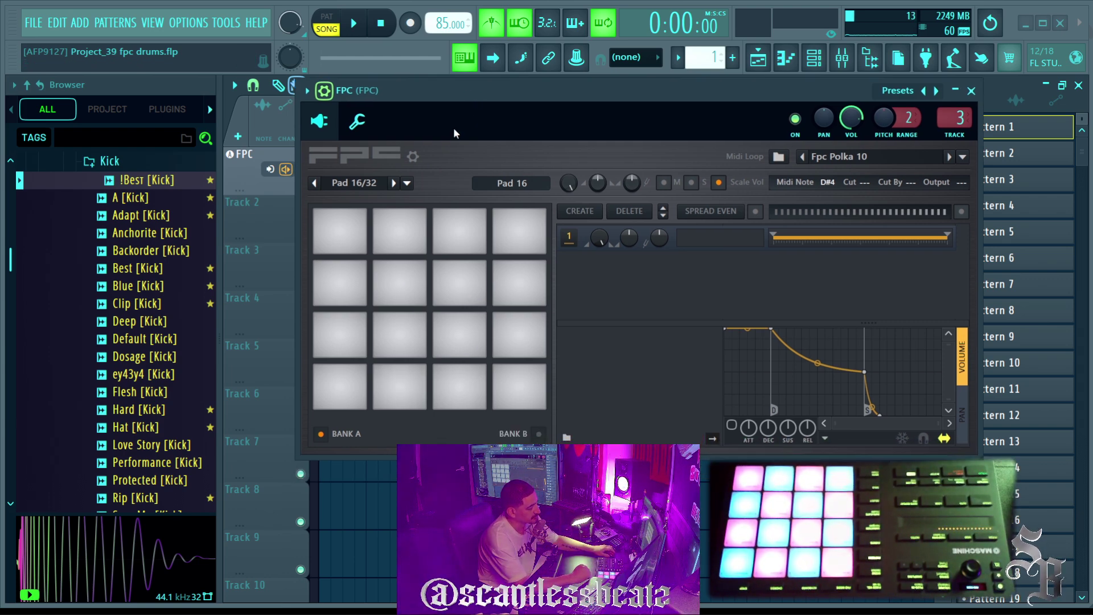
left_click(407, 183)
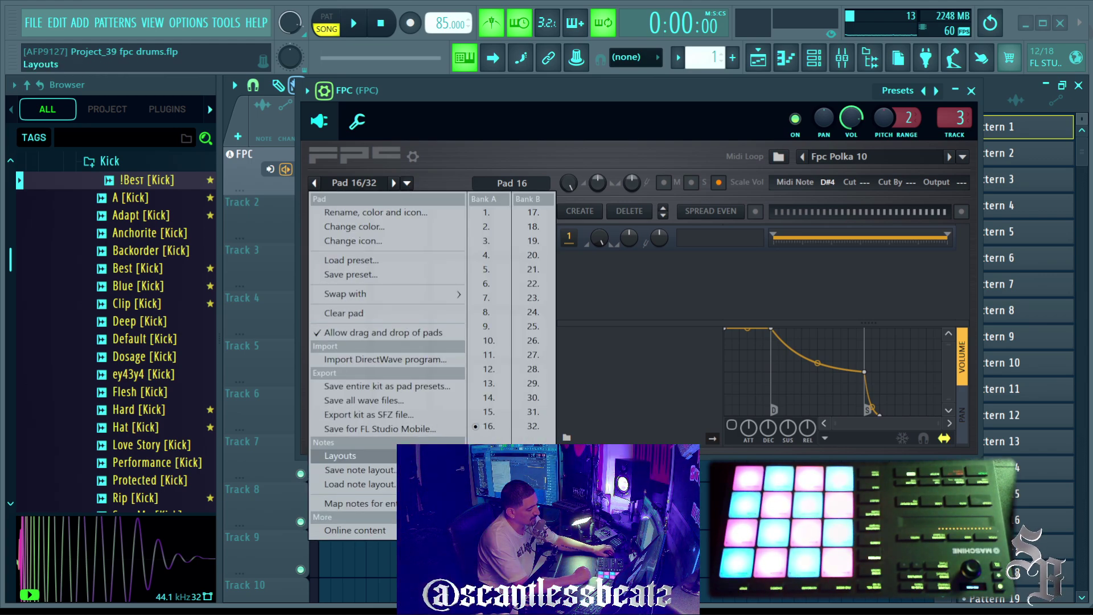
mouse_move(387, 455)
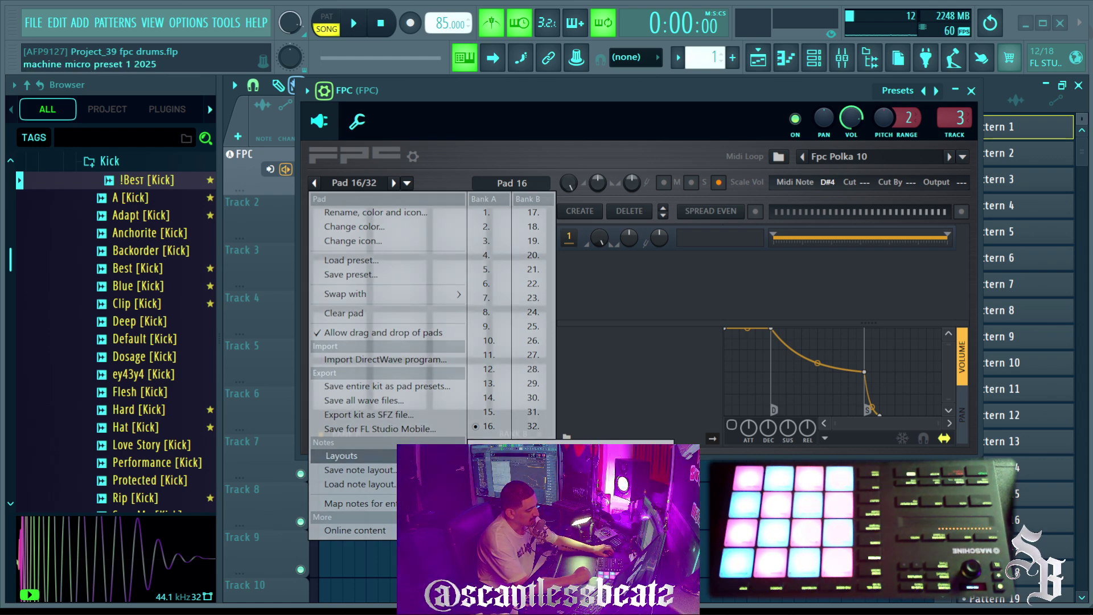
left_click(551, 99)
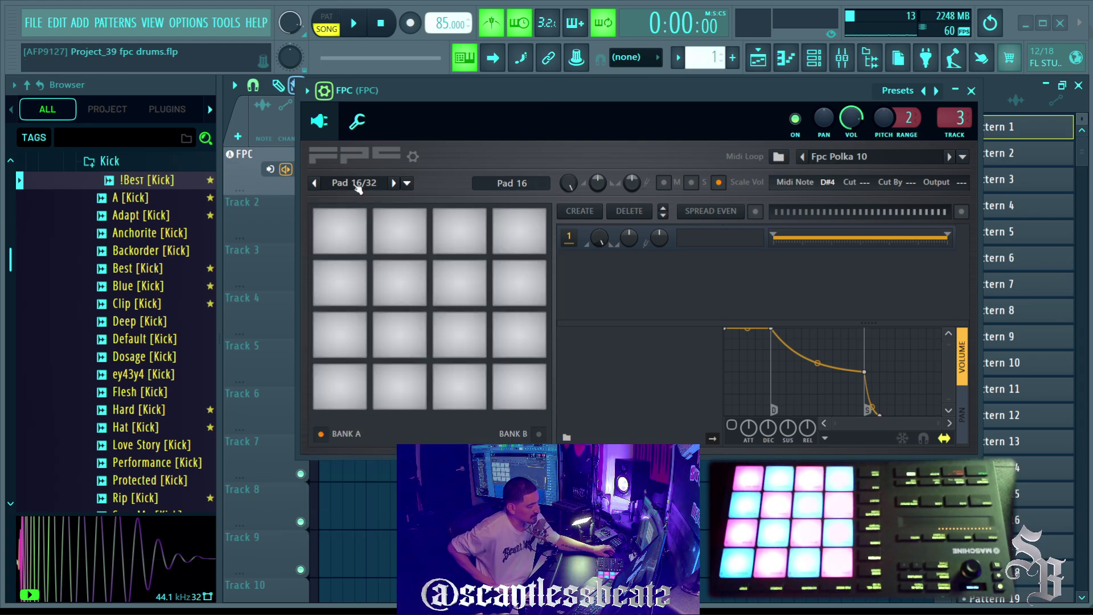
left_click(406, 184)
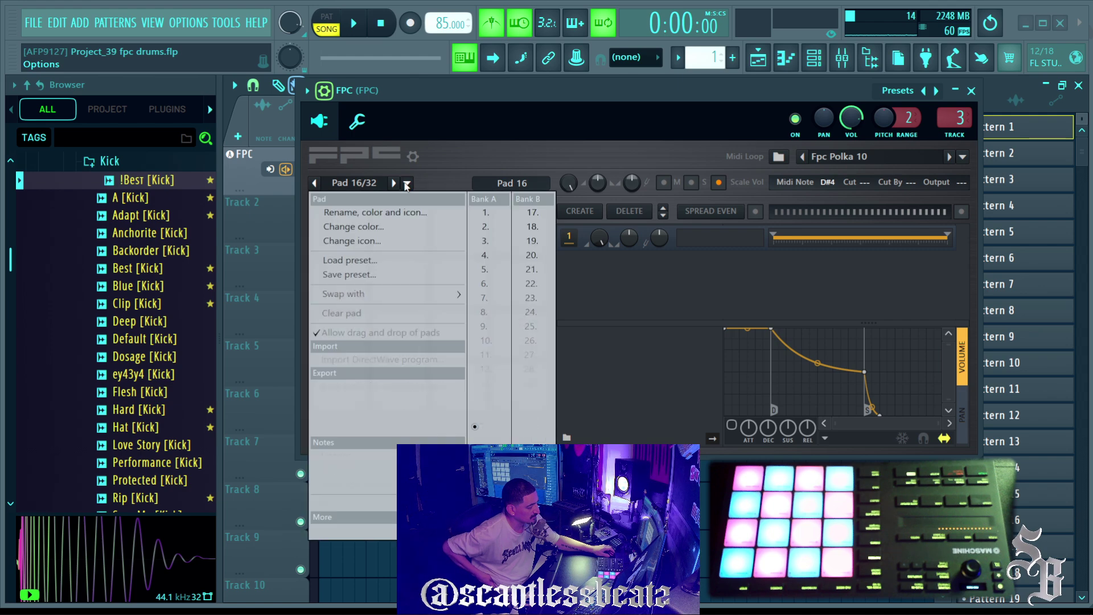
left_click(381, 260)
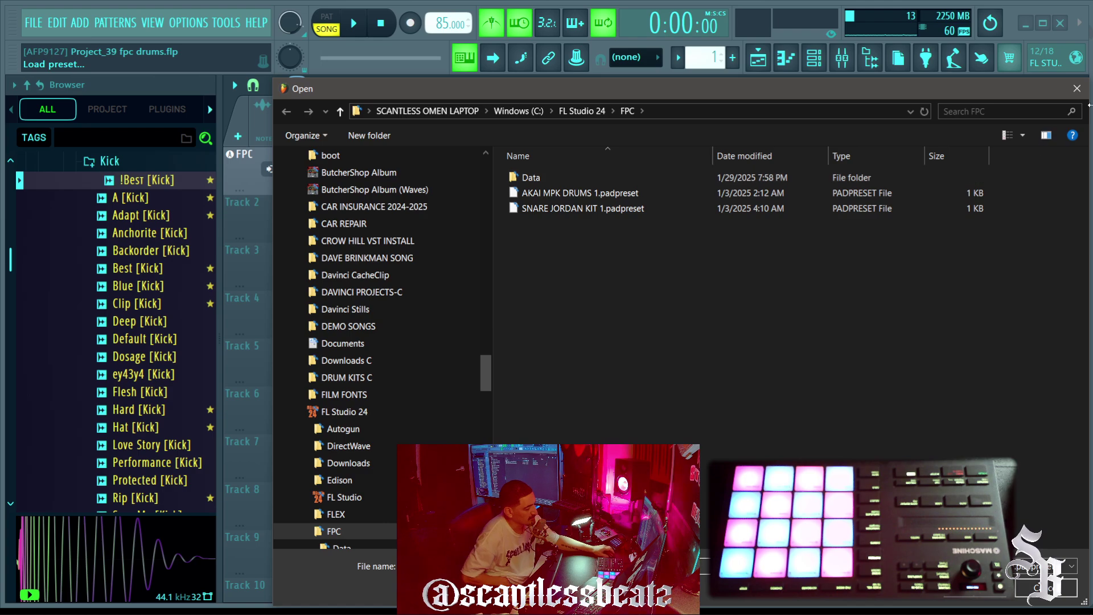
left_click(1077, 88)
Step: Load Blue [Kick] onto pad 1, audition samples in the Snare folder, and load Chicory [Snare] onto pad 2
left_click_drag(117, 286, 339, 386)
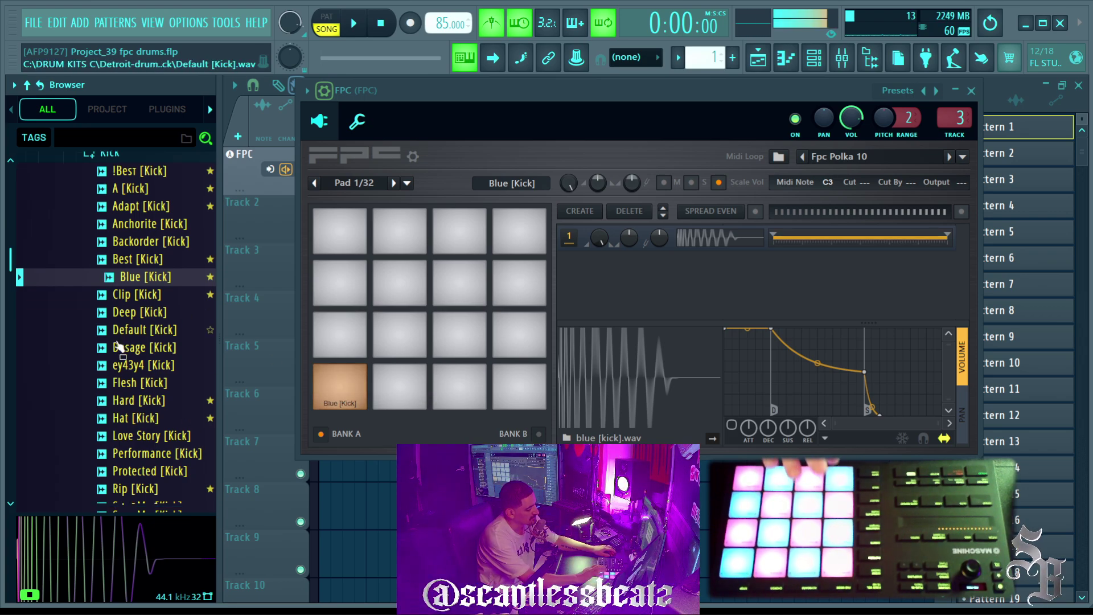
scroll(122, 345, "down", 4)
scroll(124, 341, "down", 4)
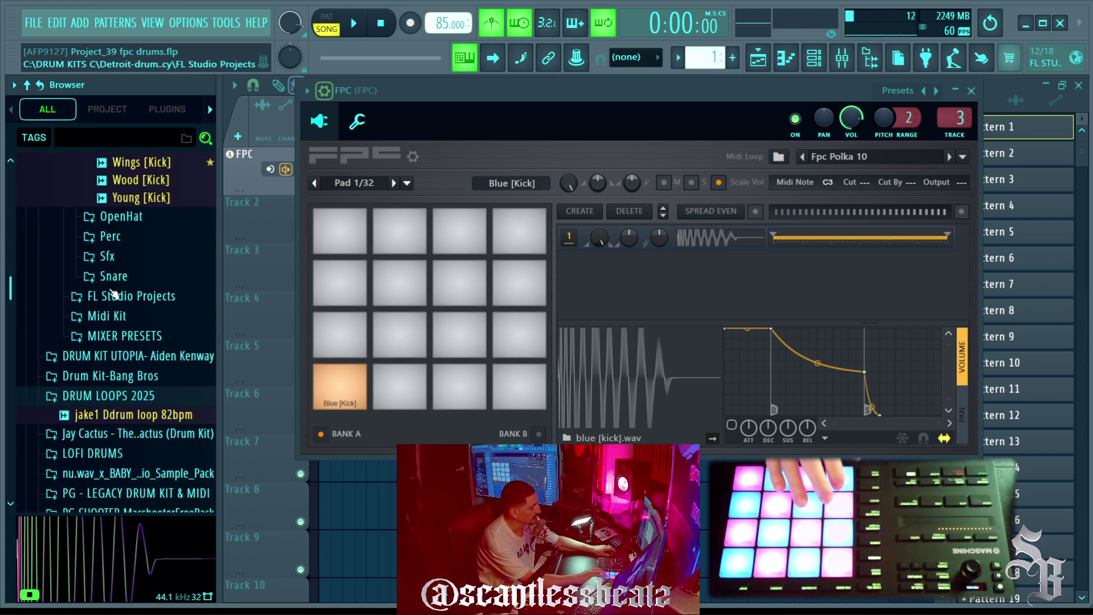
left_click(122, 265)
left_click(139, 267)
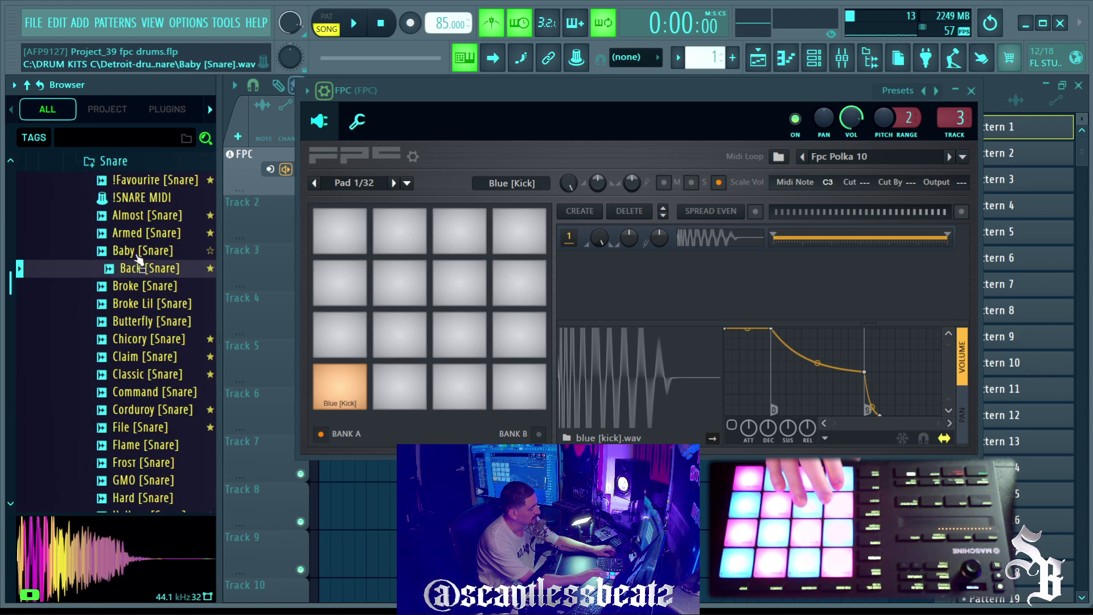
left_click(135, 217)
left_click(151, 340)
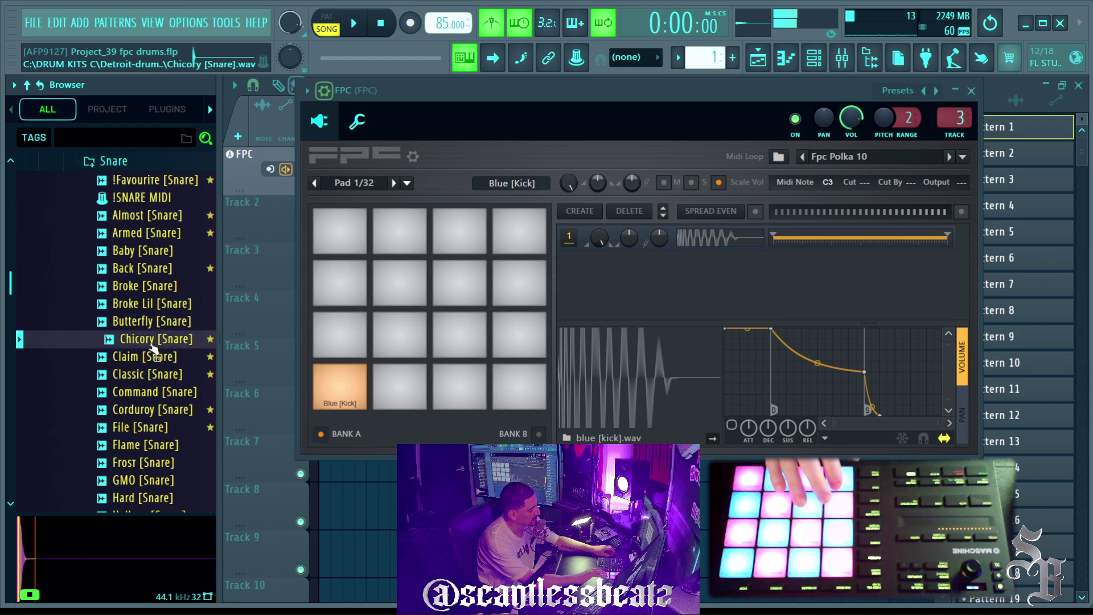
left_click_drag(154, 345, 391, 397)
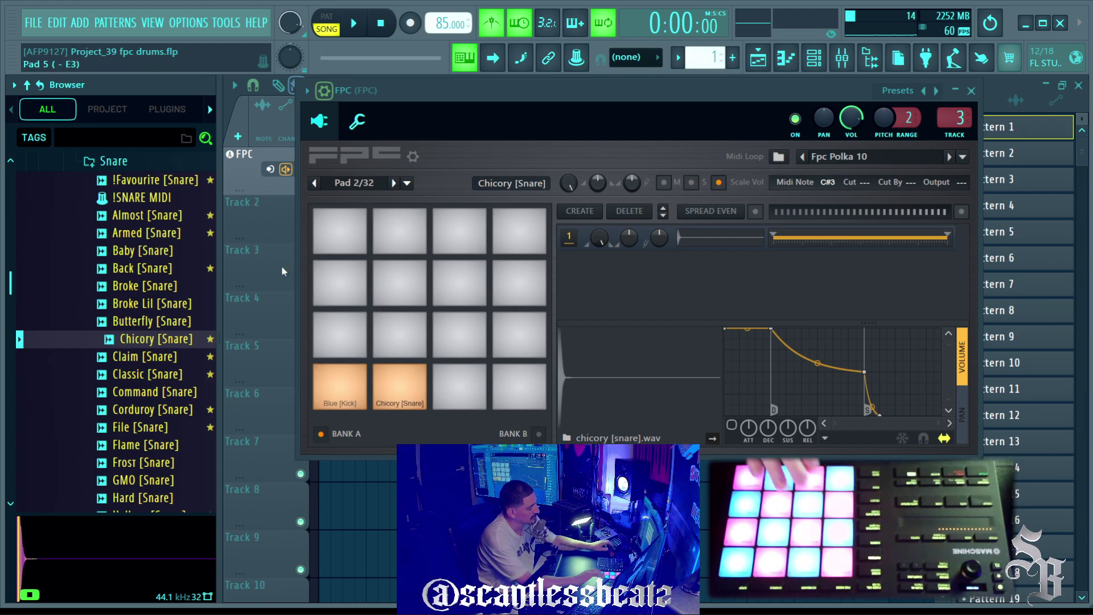
Step: Audition Claim [Snare] and load it onto pad 3
left_click(130, 359)
left_click(132, 367)
left_click(134, 361)
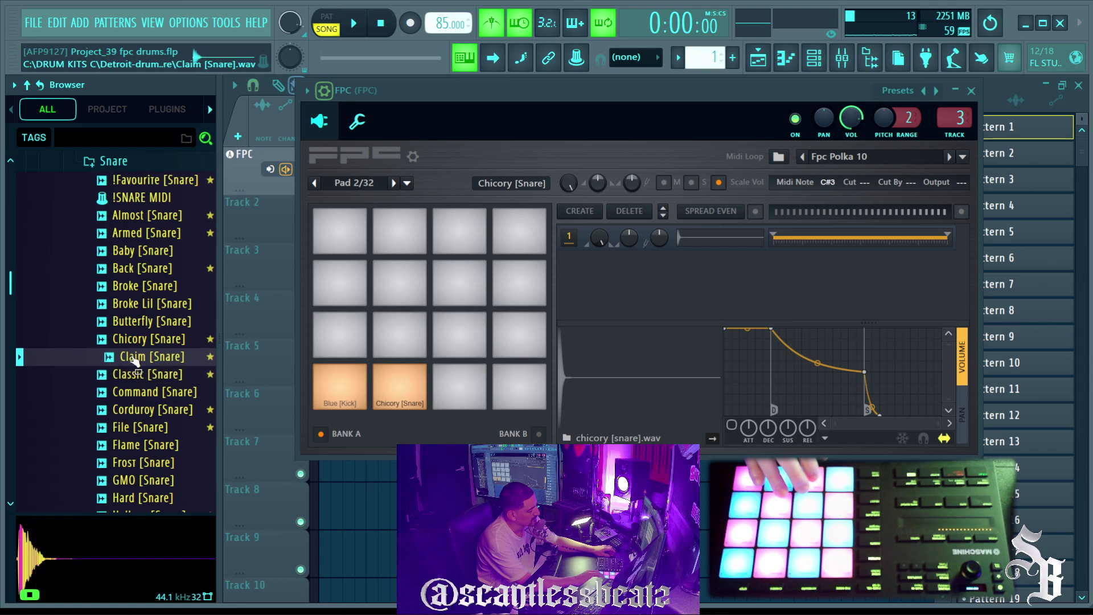
left_click_drag(360, 428, 462, 402)
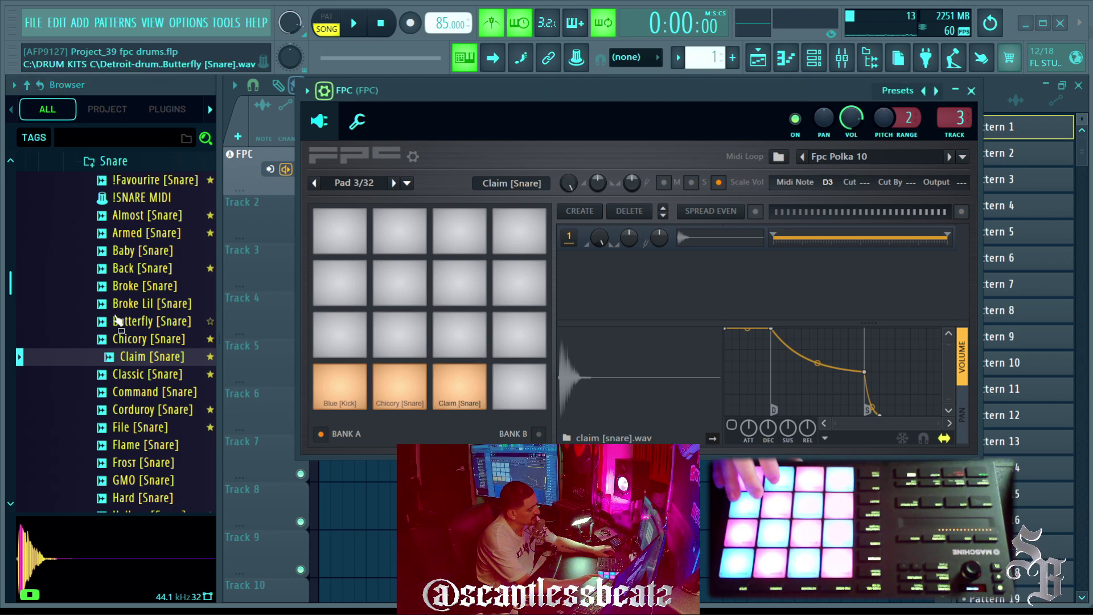
Step: Audition more snares, try OG [Snare] as a second layer on pad 3, and delete that layer
left_click(135, 269)
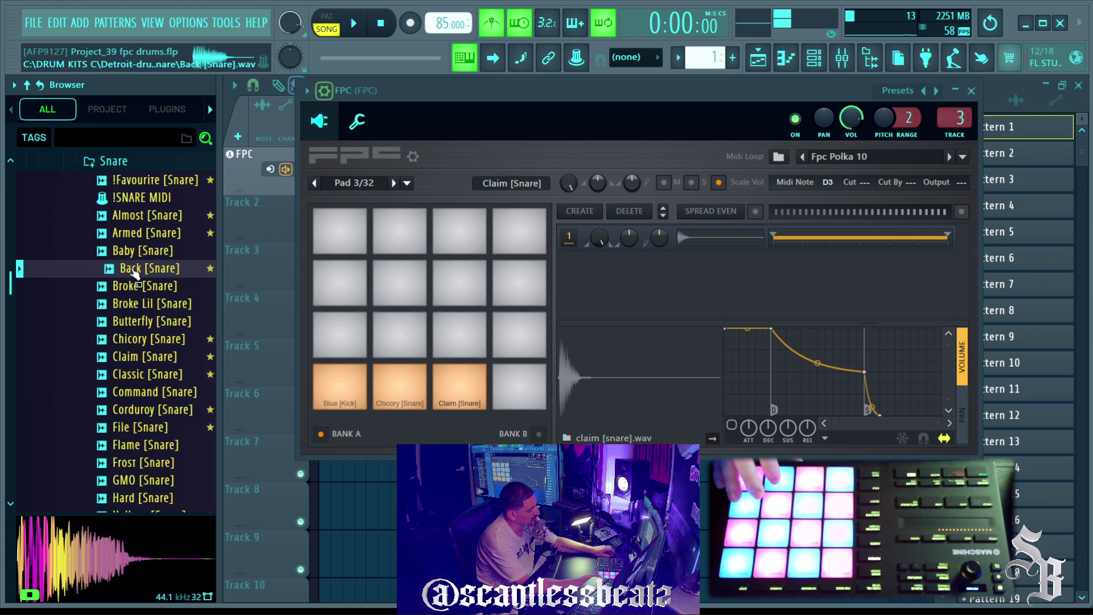
scroll(136, 342, "down", 4)
left_click(139, 322)
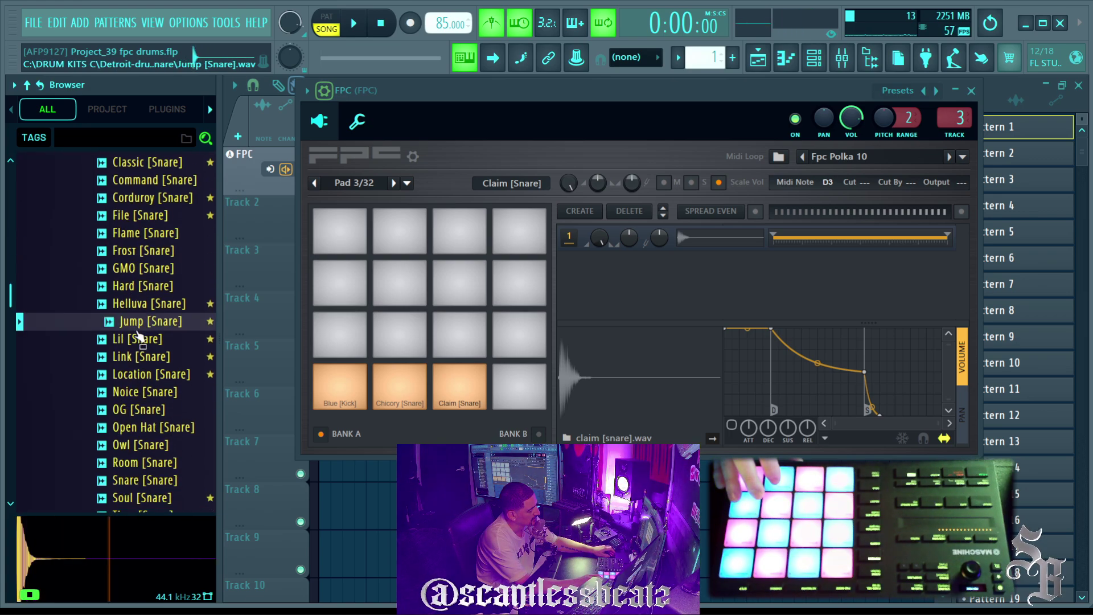
left_click(139, 339)
left_click(132, 372)
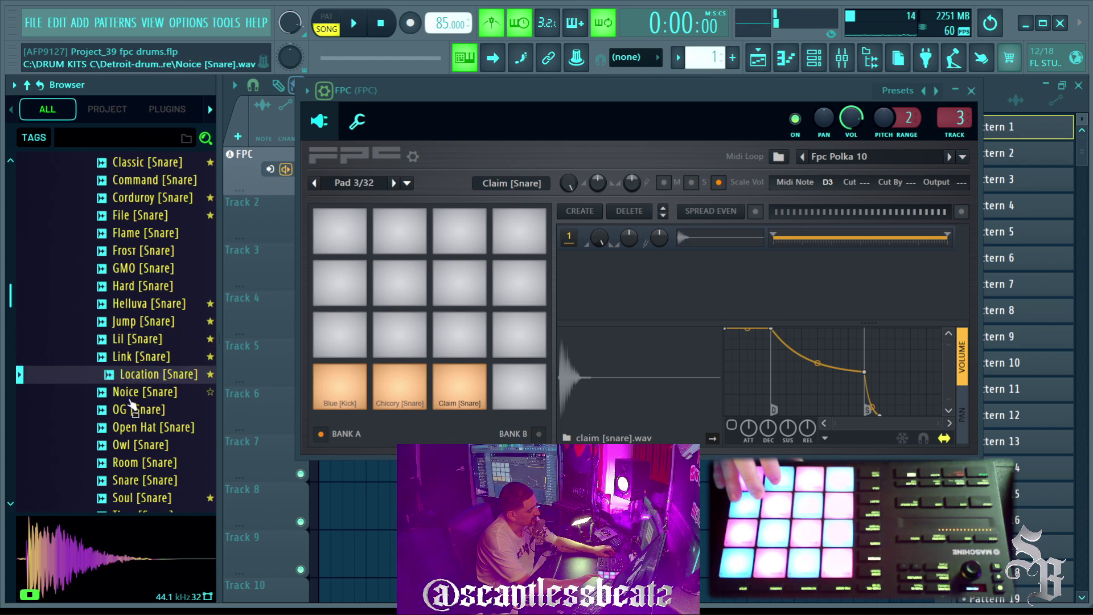
left_click(135, 411)
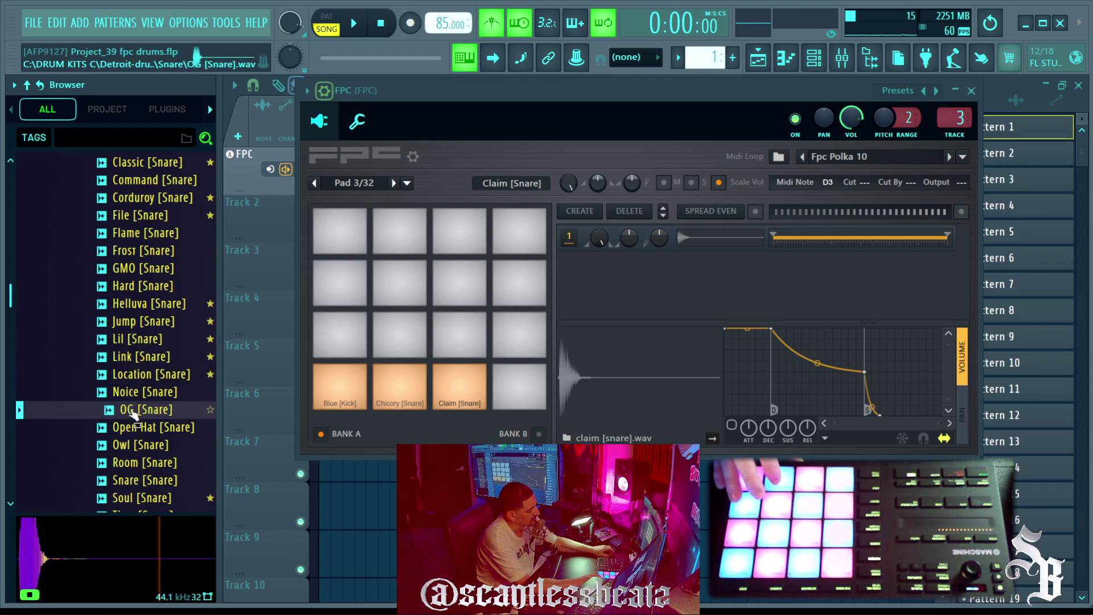
left_click_drag(132, 411, 468, 398)
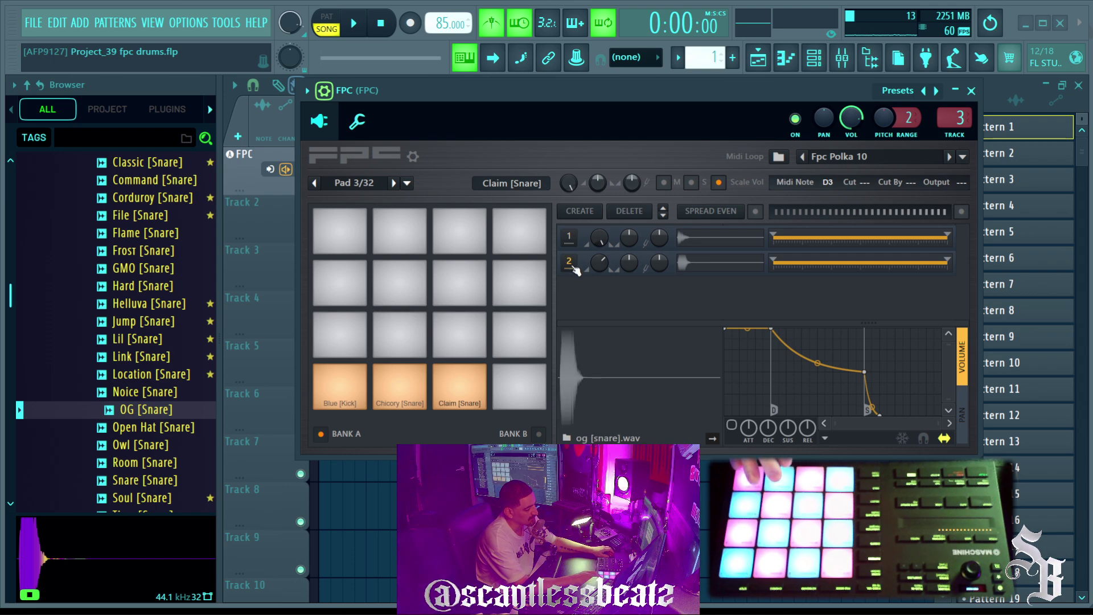
left_click(621, 214)
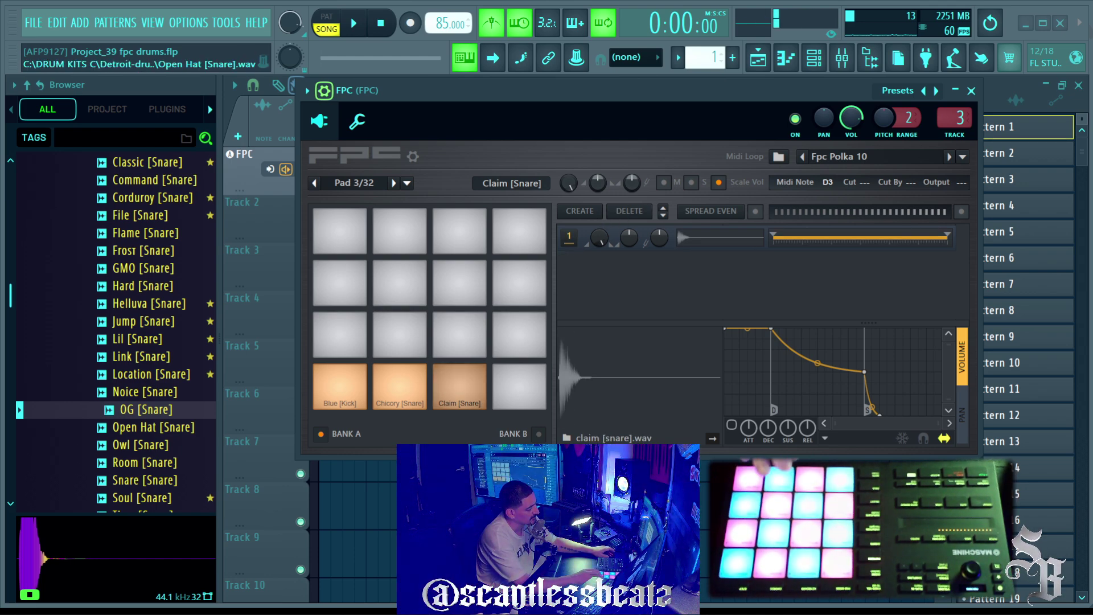
Step: Audition samples in the drum kit's Perc folder and load Chant [Perc] onto pad 8
scroll(130, 339, "down", 5)
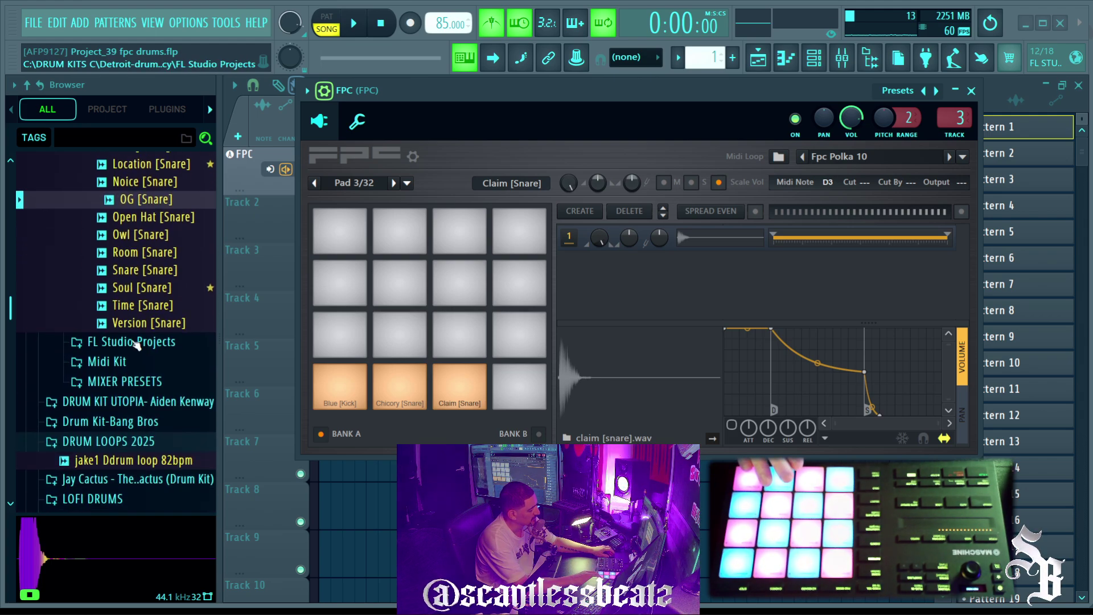
scroll(140, 371, "up", 7)
scroll(139, 371, "up", 6)
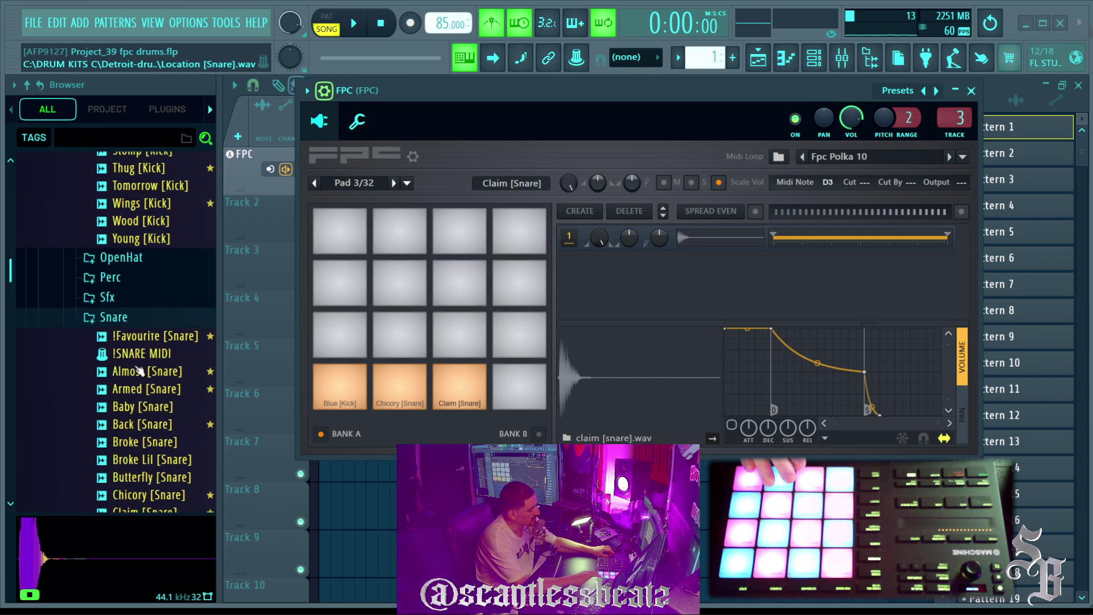
left_click(110, 333)
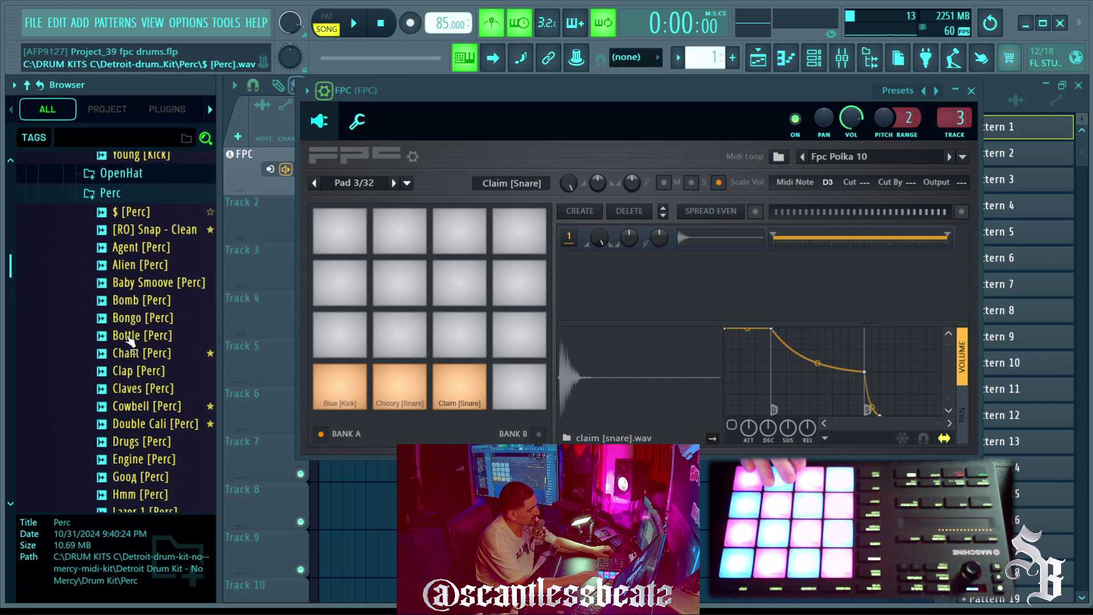
left_click(138, 253)
left_click(142, 288)
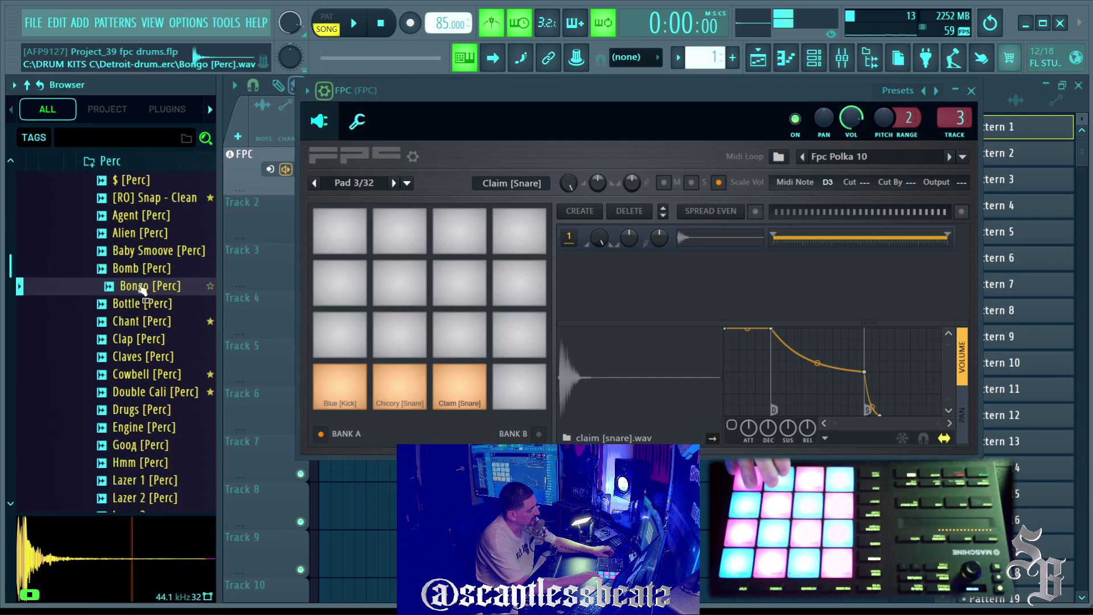
left_click(141, 321)
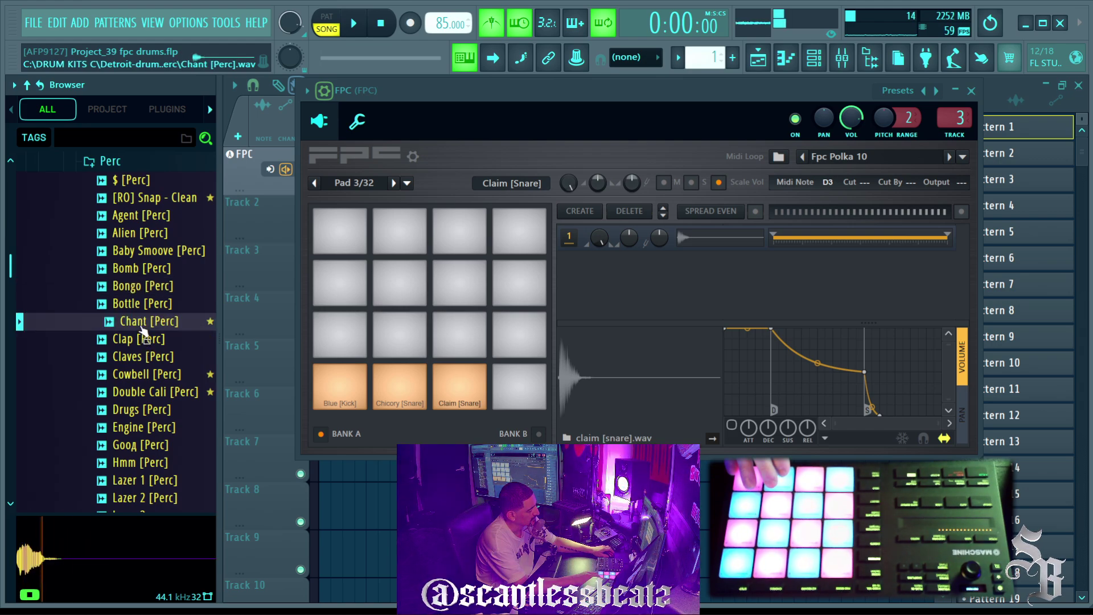
left_click_drag(143, 335, 516, 349)
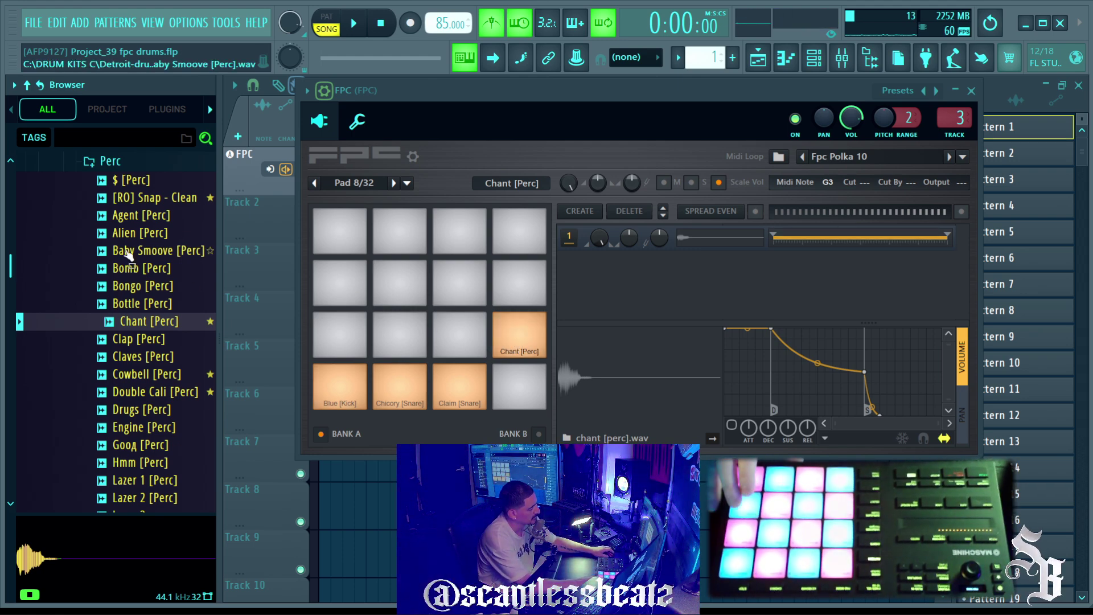
Step: Load Alien [Perc] onto pad 7 and Double Cali [Perc] onto pad 6
left_click(137, 233)
left_click_drag(139, 236, 464, 344)
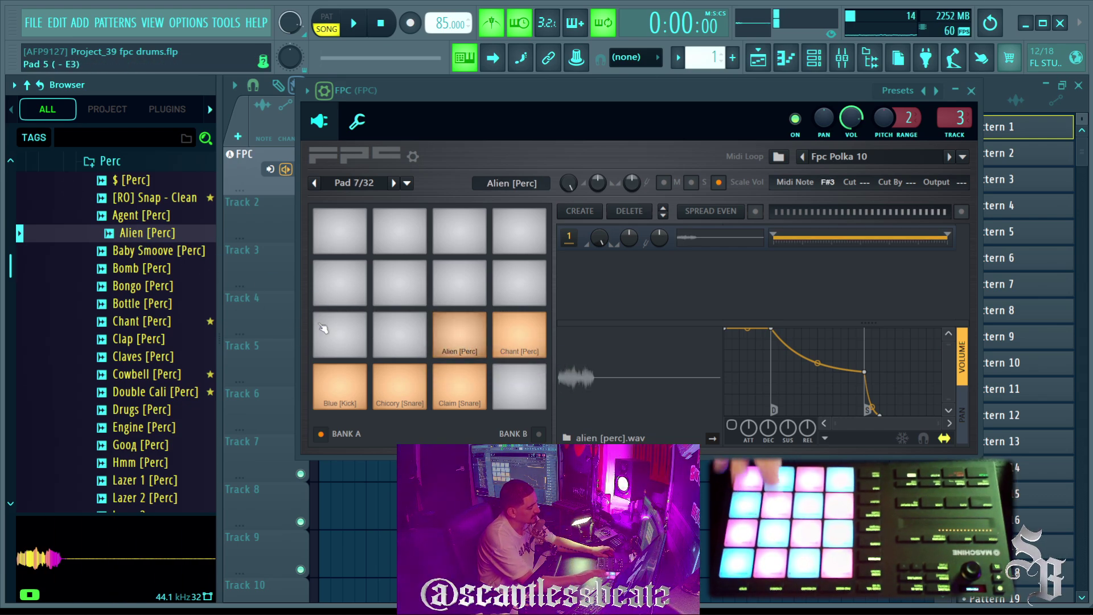
left_click(140, 398)
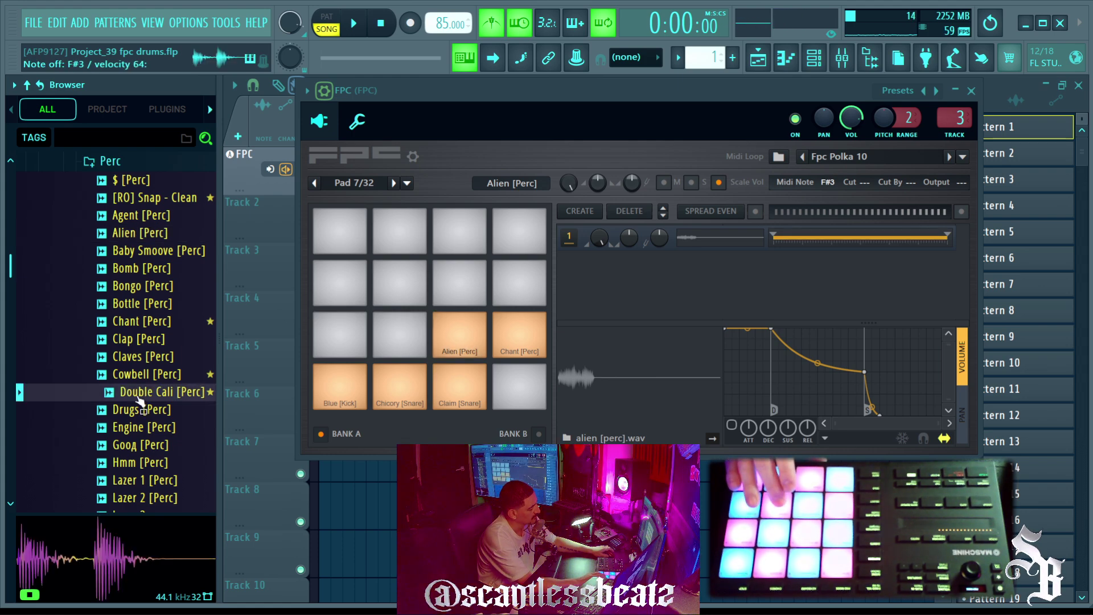
left_click_drag(140, 401, 398, 339)
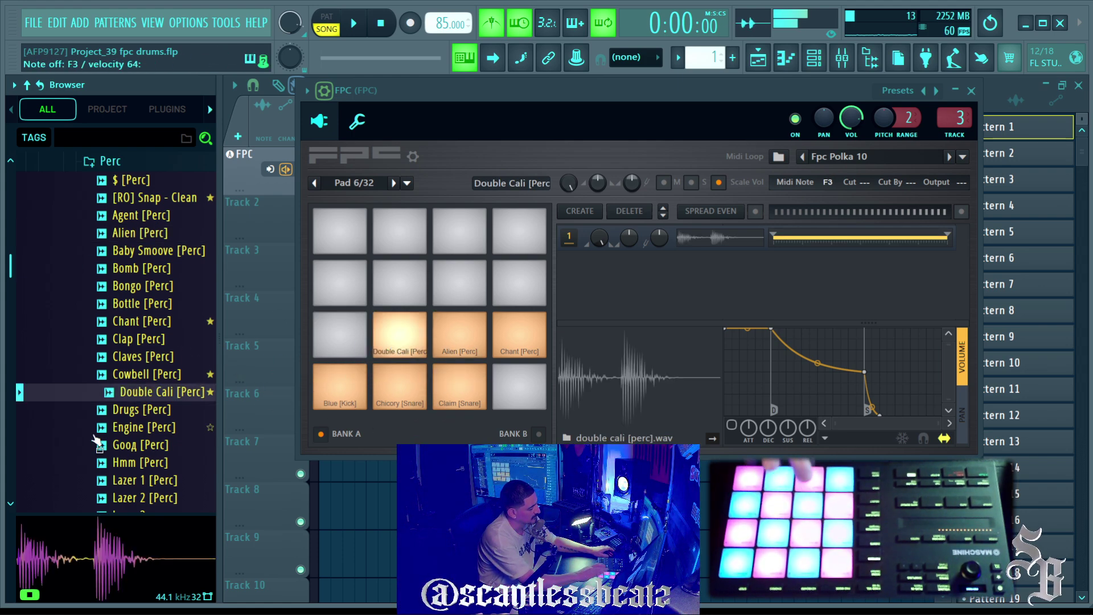
Step: Audition the Engine, Hmm and Lazer 1 samples in the Perc folder
left_click(143, 426)
left_click(149, 463)
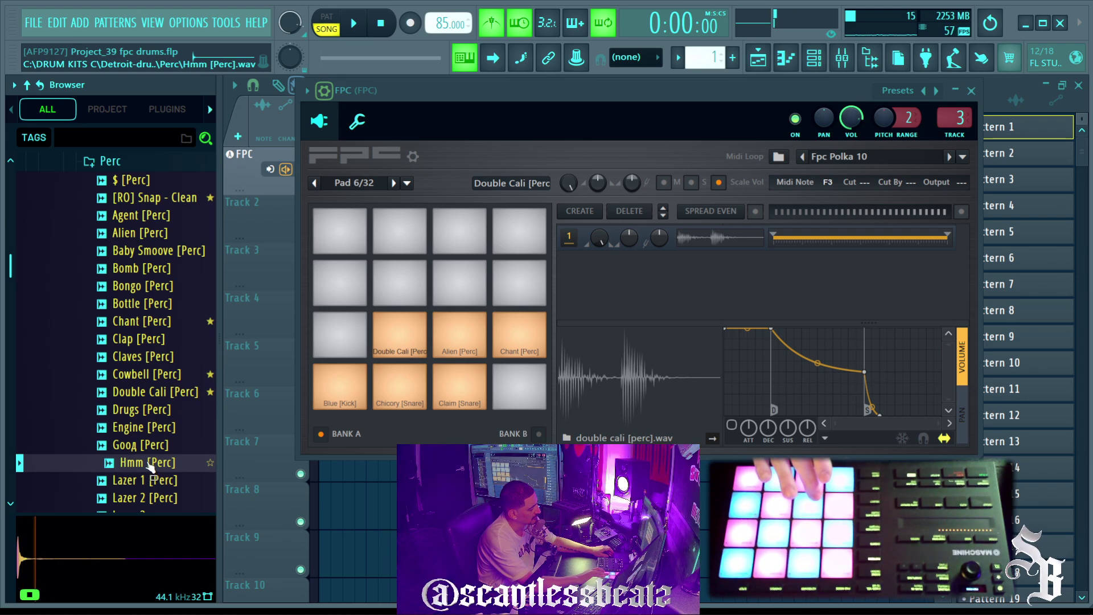
left_click(153, 481)
scroll(152, 421, "up", 4)
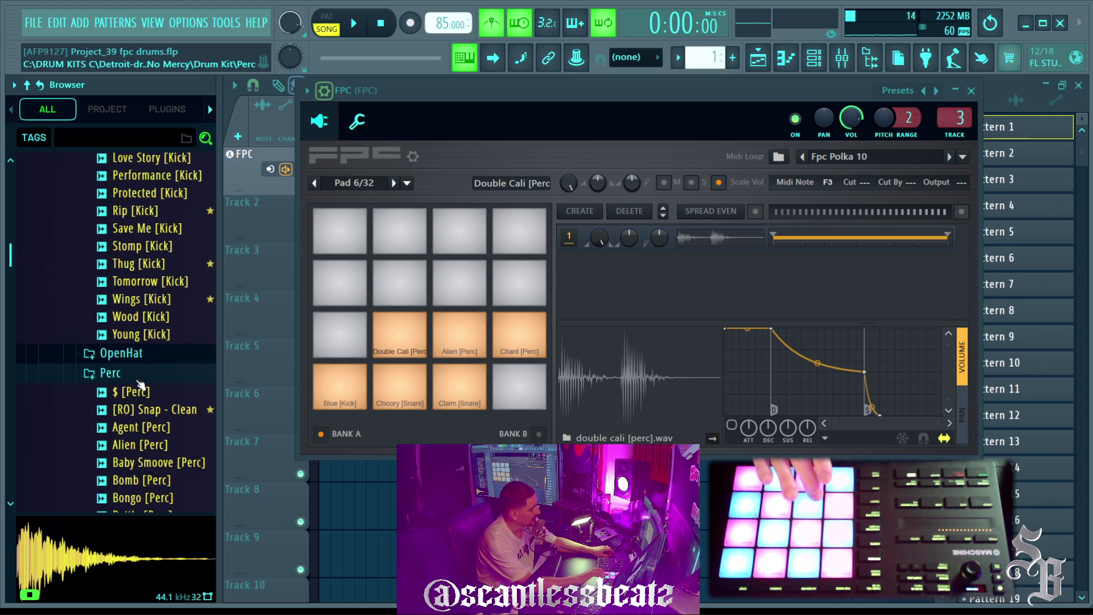
Step: Open the drum kit's OpenHat folder and audition its open hats, including Alien, Dictation, Equal, Form, Jam, Low and Alien reverse
left_click(125, 353)
left_click(159, 199)
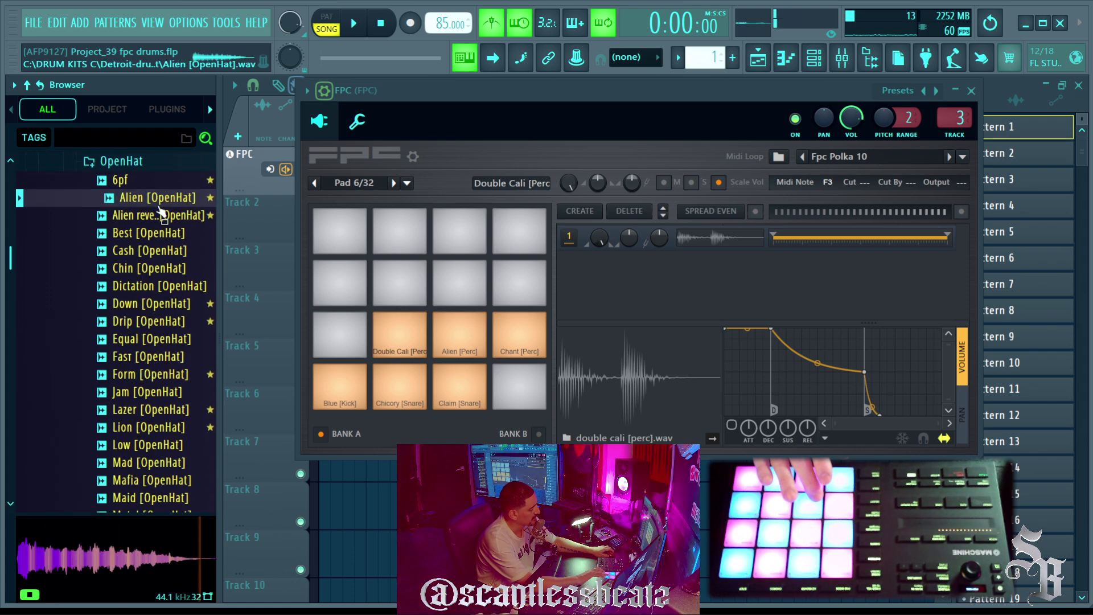
left_click(153, 286)
left_click(152, 342)
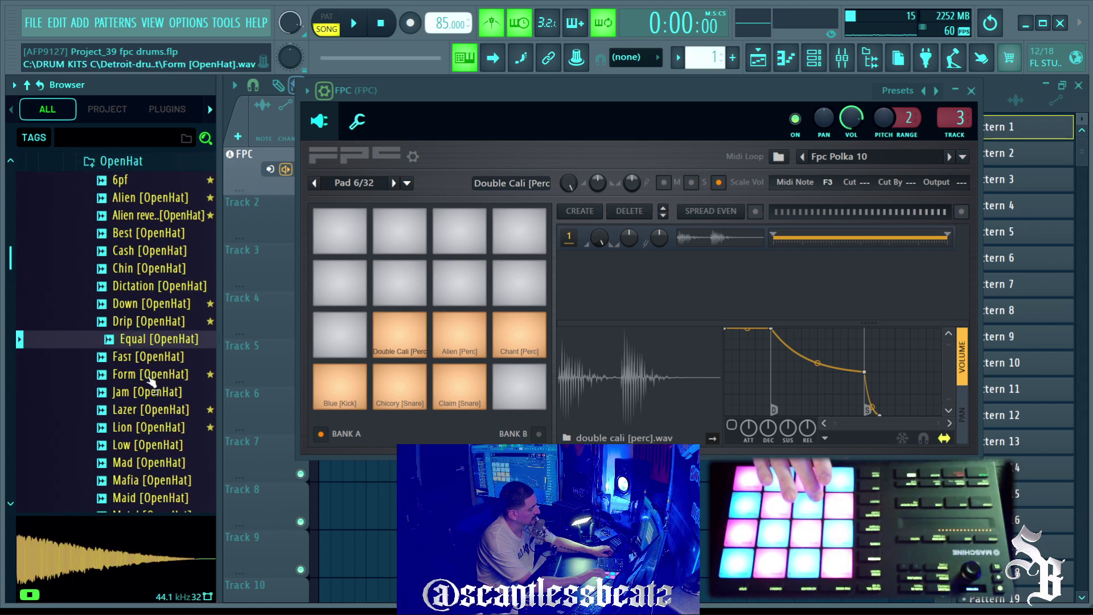
left_click(151, 377)
left_click(151, 395)
left_click(154, 427)
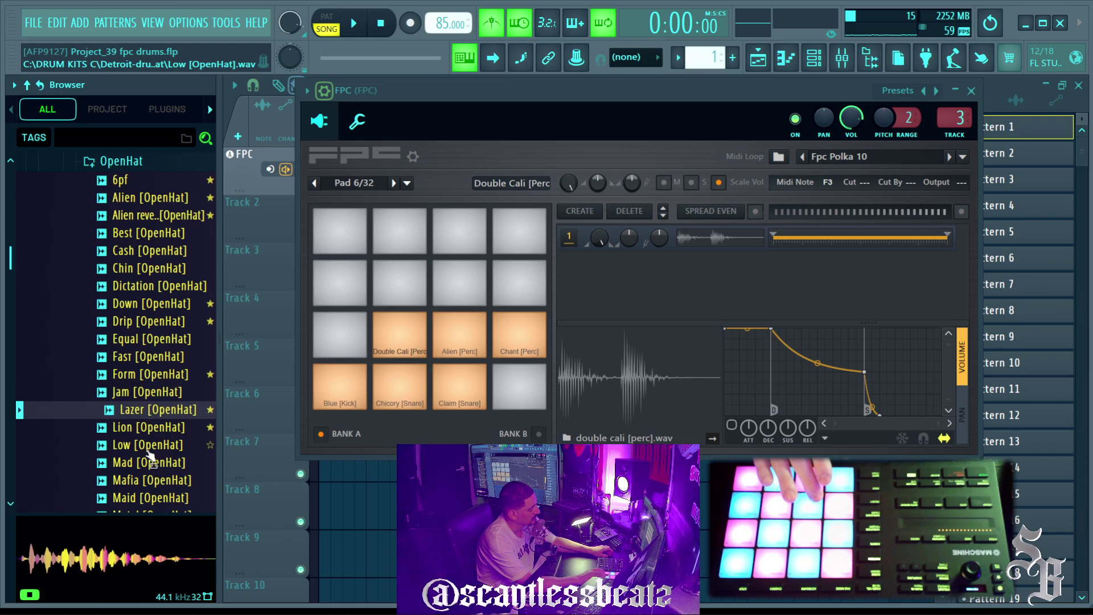
left_click(151, 446)
left_click(136, 214)
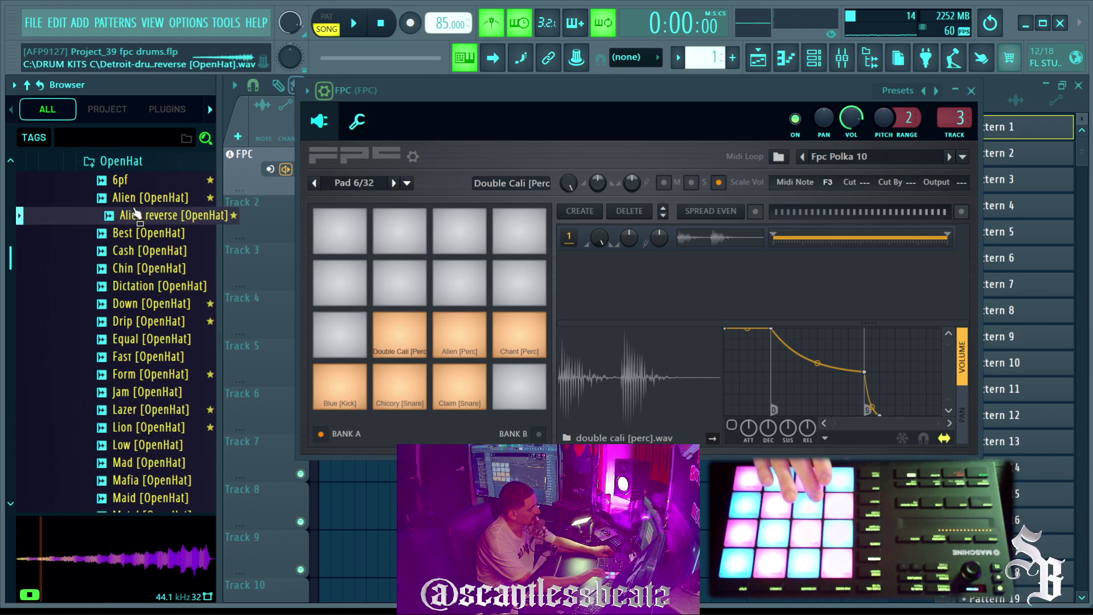
Step: Audition more open hats, including Mad and O, and load OH Reverse onto pad 5
left_click(146, 464)
scroll(146, 473, "down", 4)
left_click(146, 321)
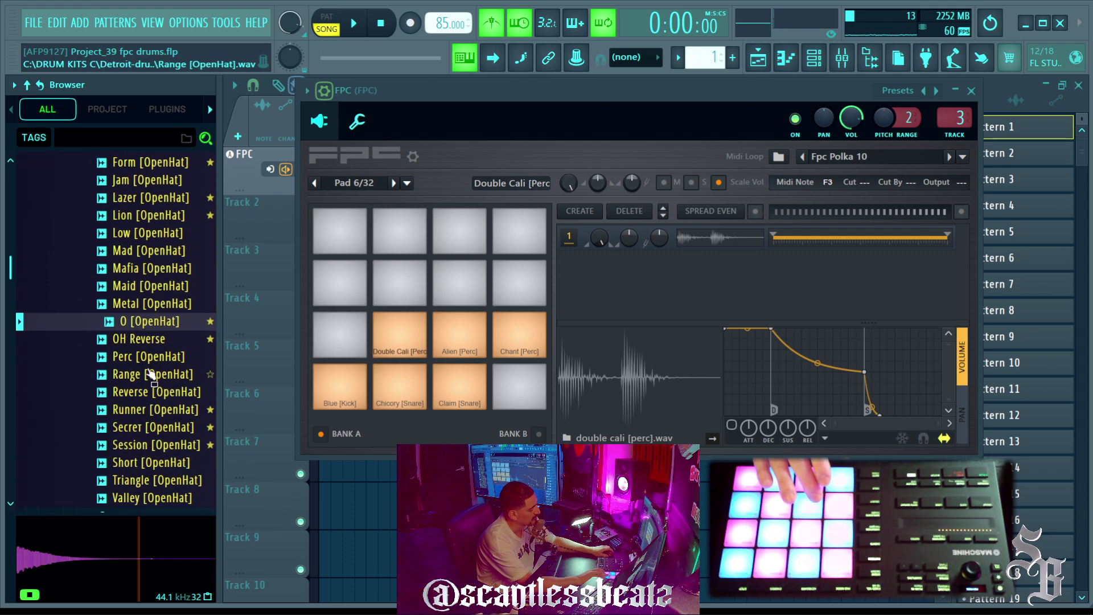
left_click(154, 339)
left_click_drag(155, 344, 340, 342)
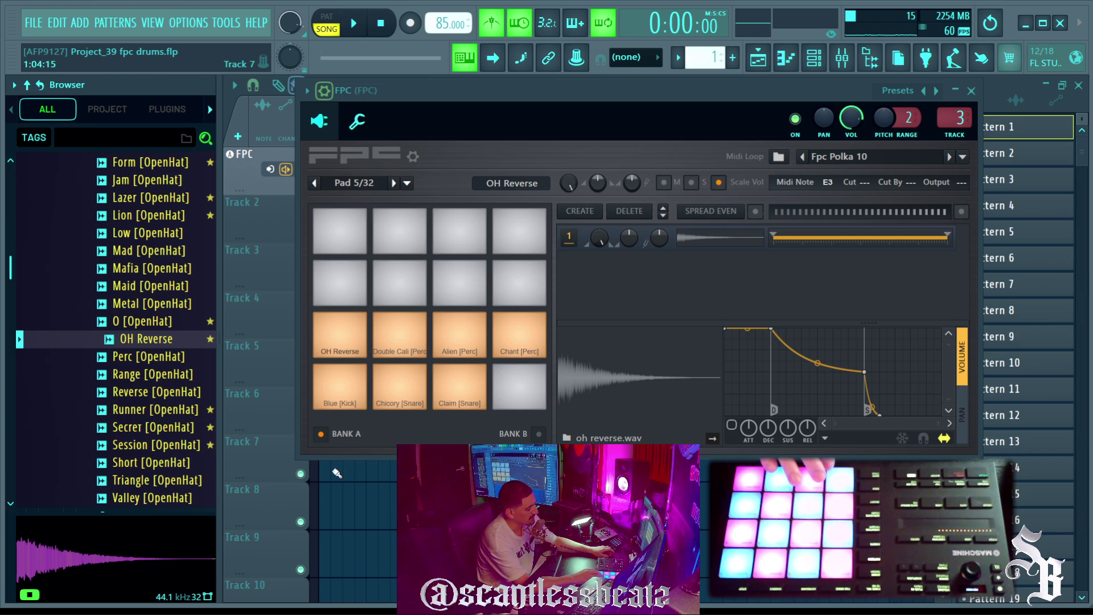
Step: Look through the remaining Perc and Snare samples, and search the sample browser for "hihat"
scroll(122, 333, "down", 4)
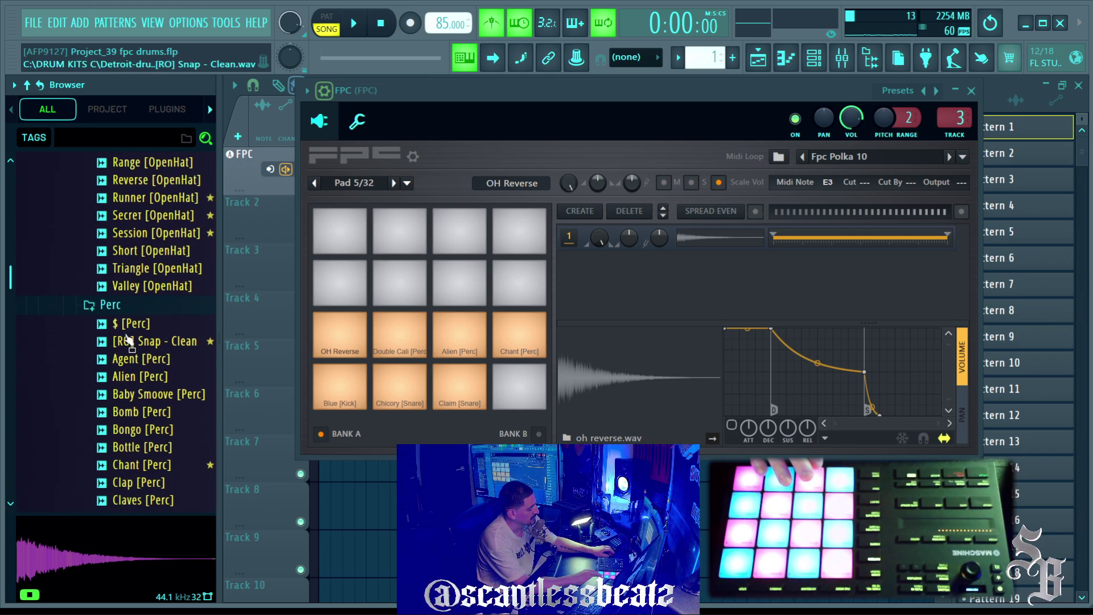
scroll(150, 286, "down", 10)
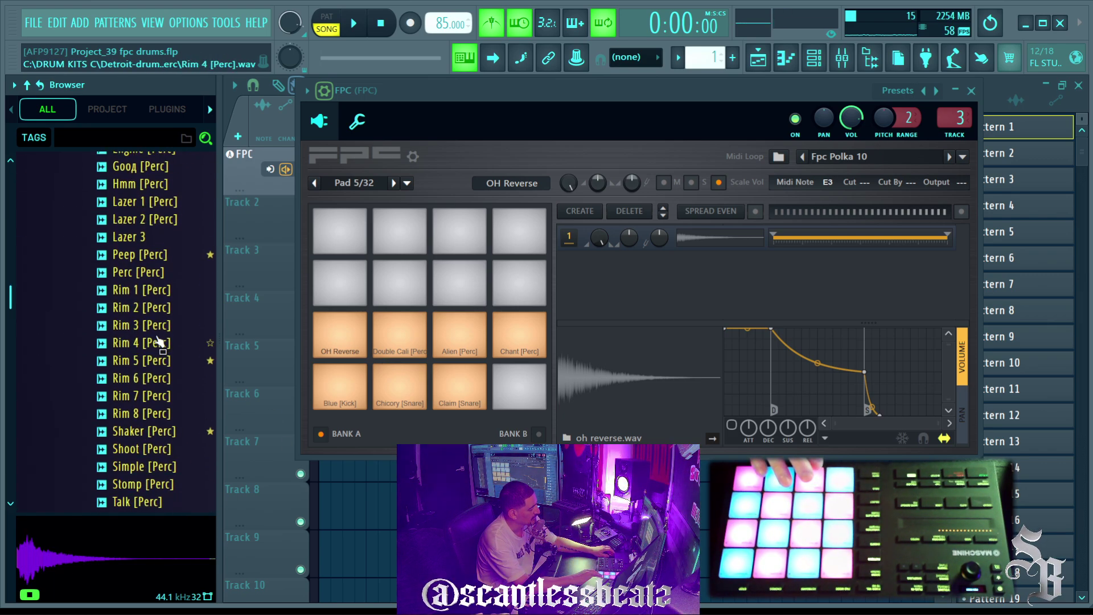
scroll(158, 340, "down", 11)
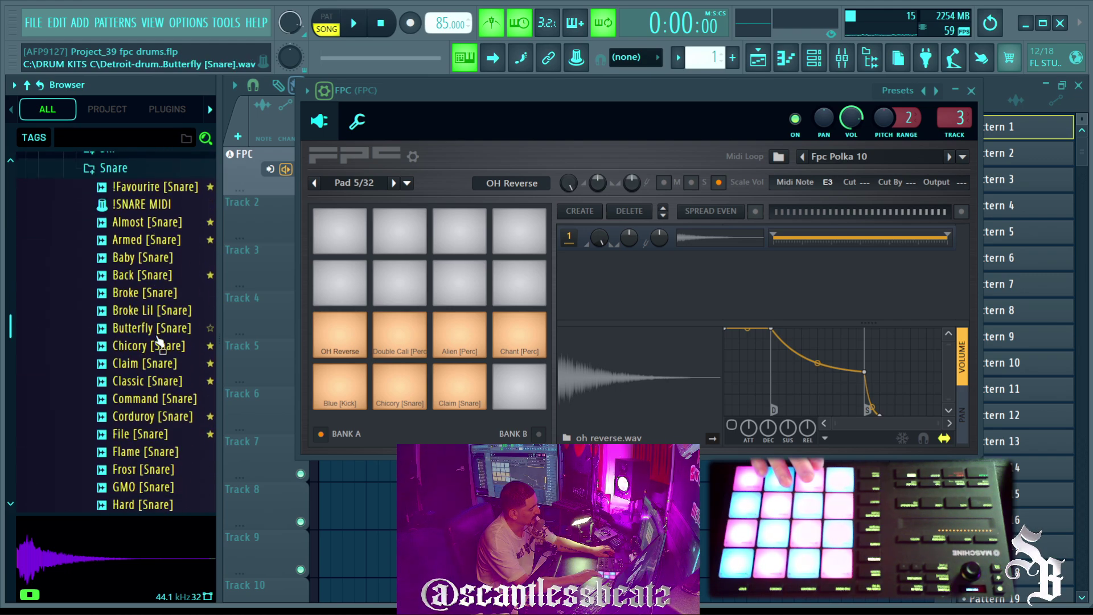
scroll(159, 342, "down", 8)
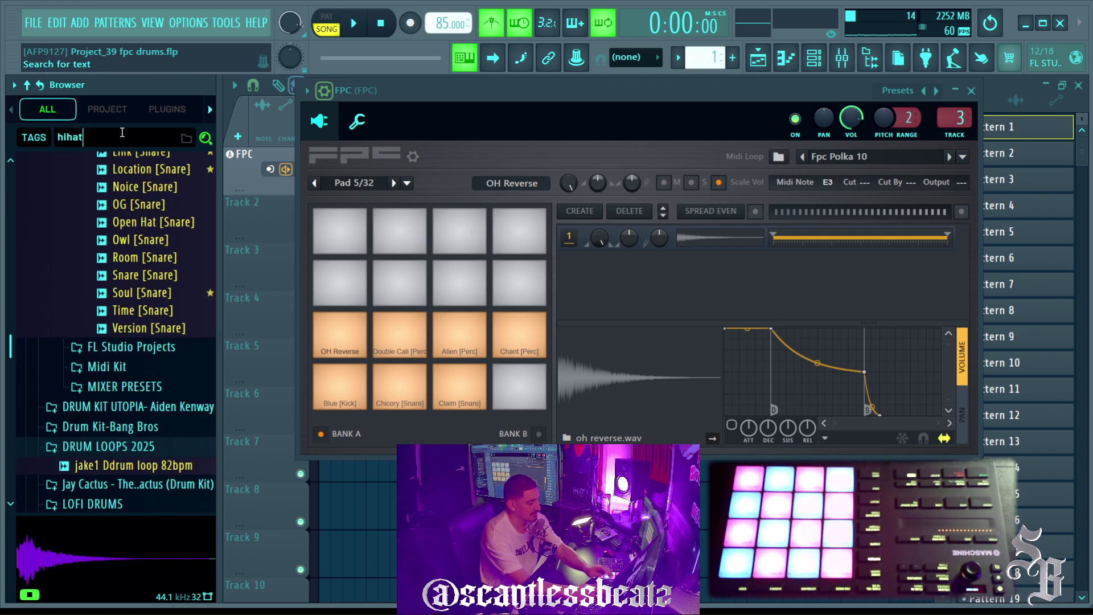
type("at")
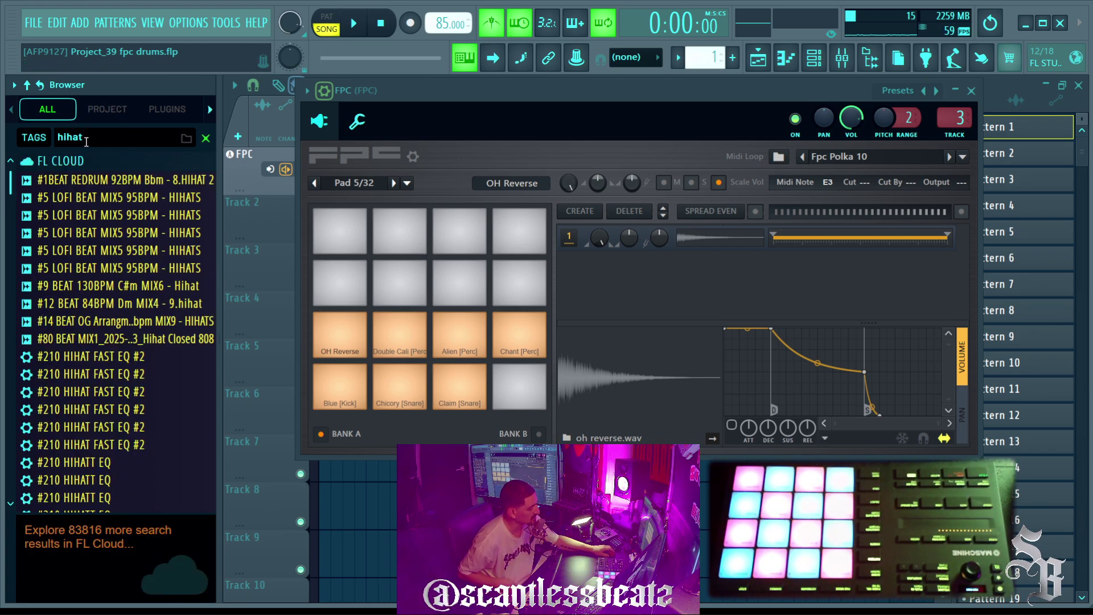
Step: Check the browser's search options for the Search for folders setting and close them
left_click(14, 86)
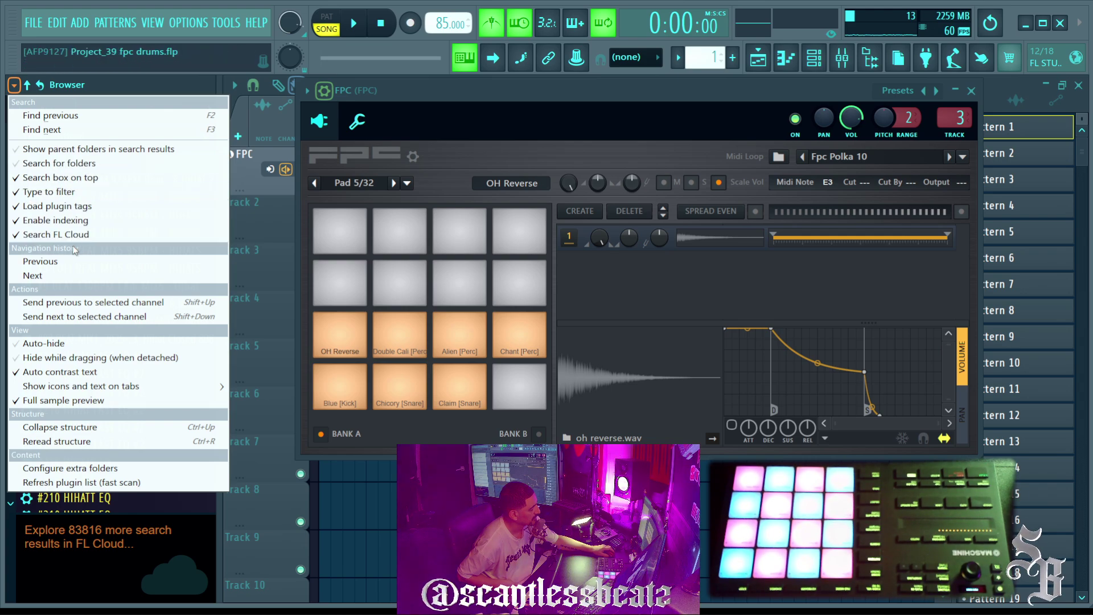
left_click(225, 164)
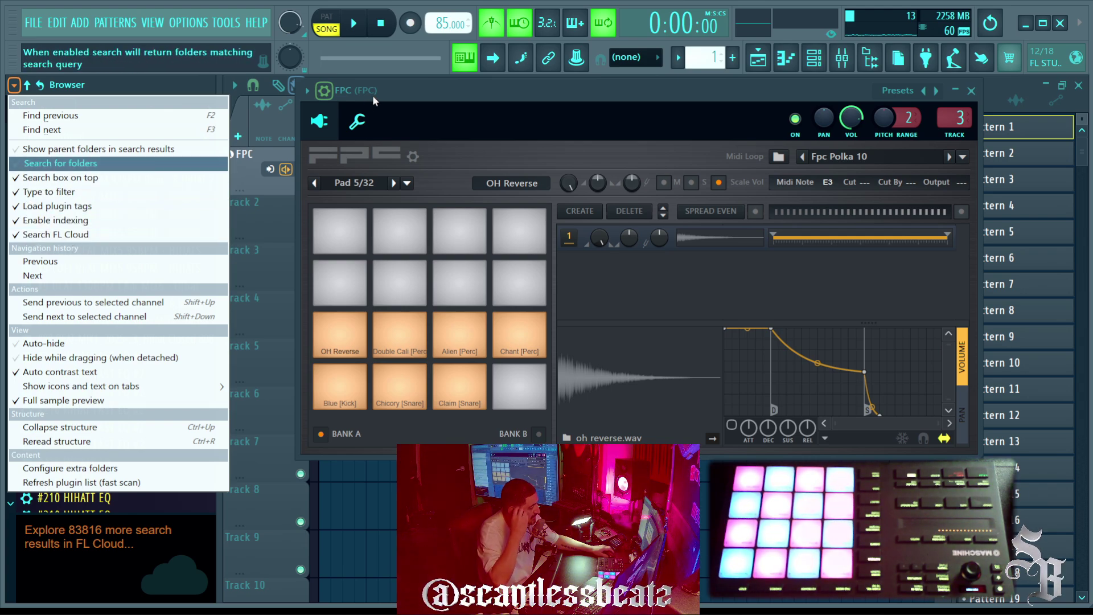
left_click(401, 88)
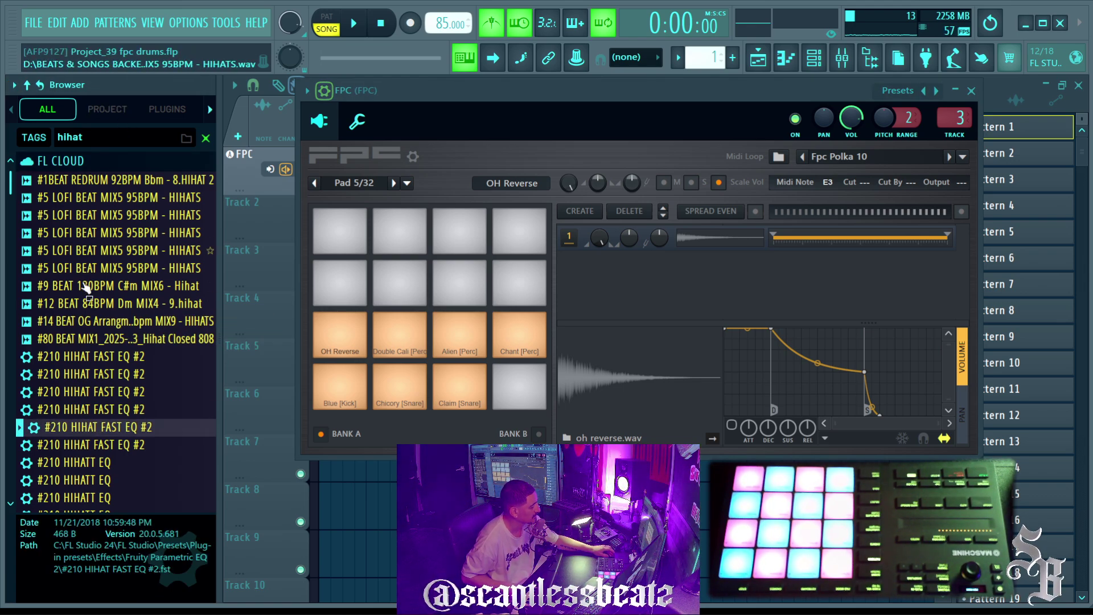
Step: Try Cymatics hi-hats from the search results and assign Cobra Closed Hihat 7 to pad 4
scroll(88, 336, "down", 8)
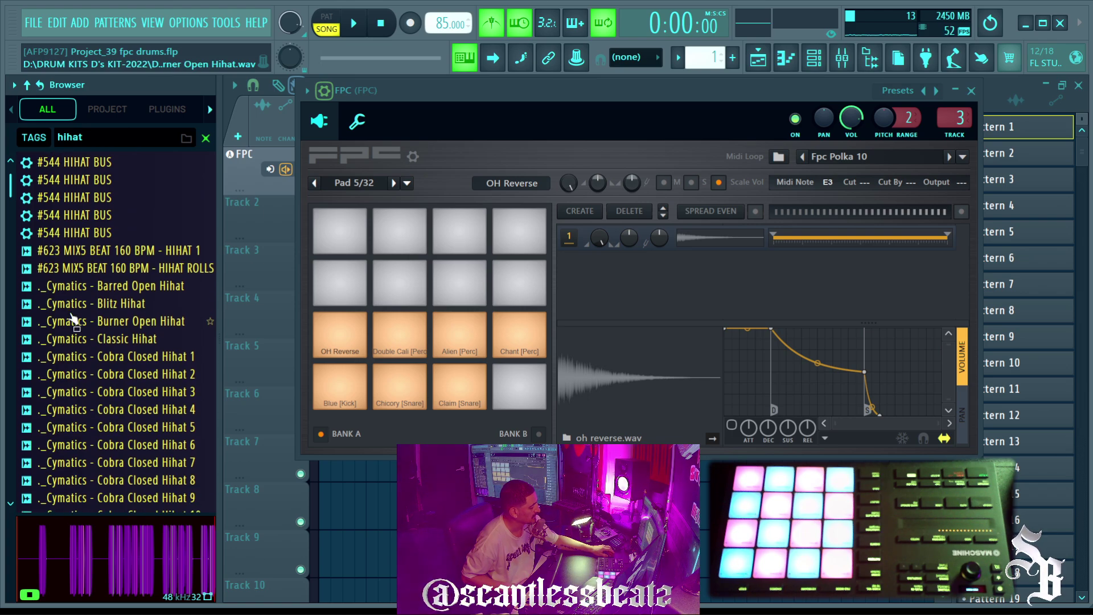
left_click(116, 339)
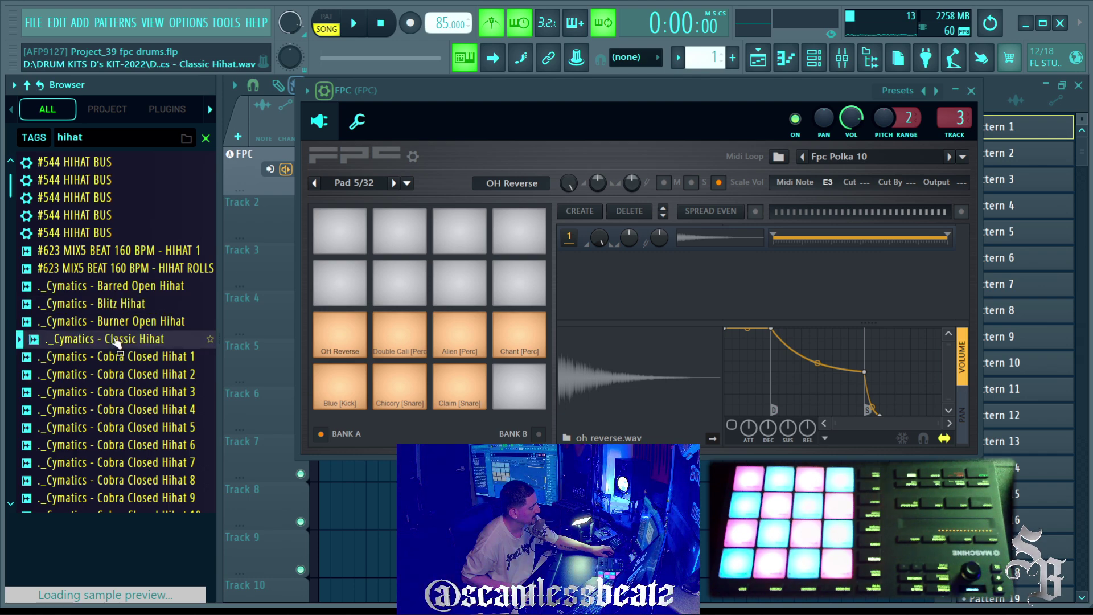
scroll(111, 393, "down", 4)
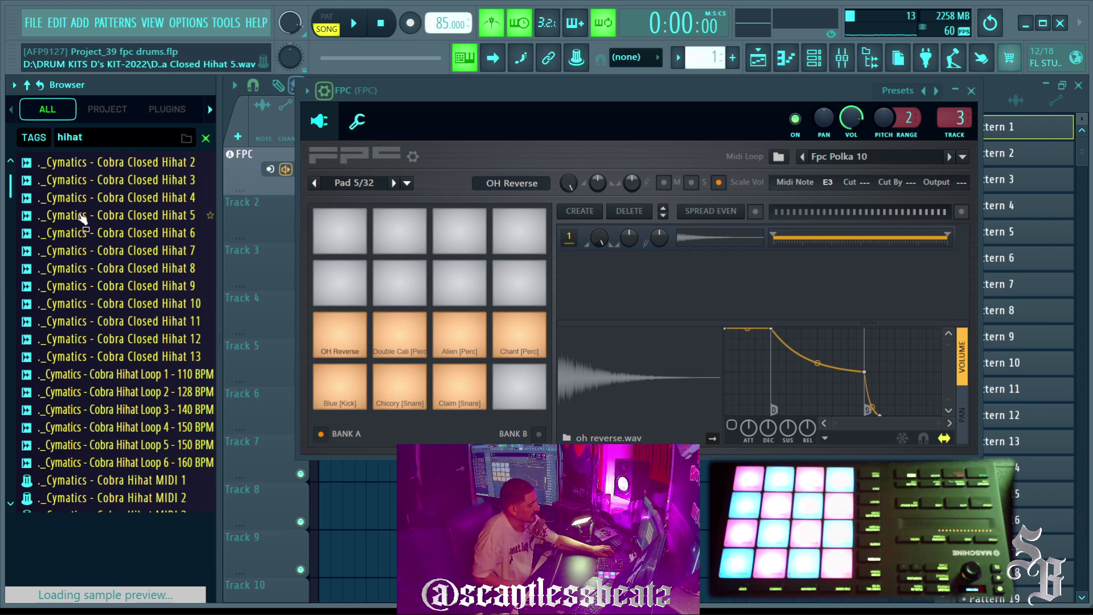
left_click(106, 255)
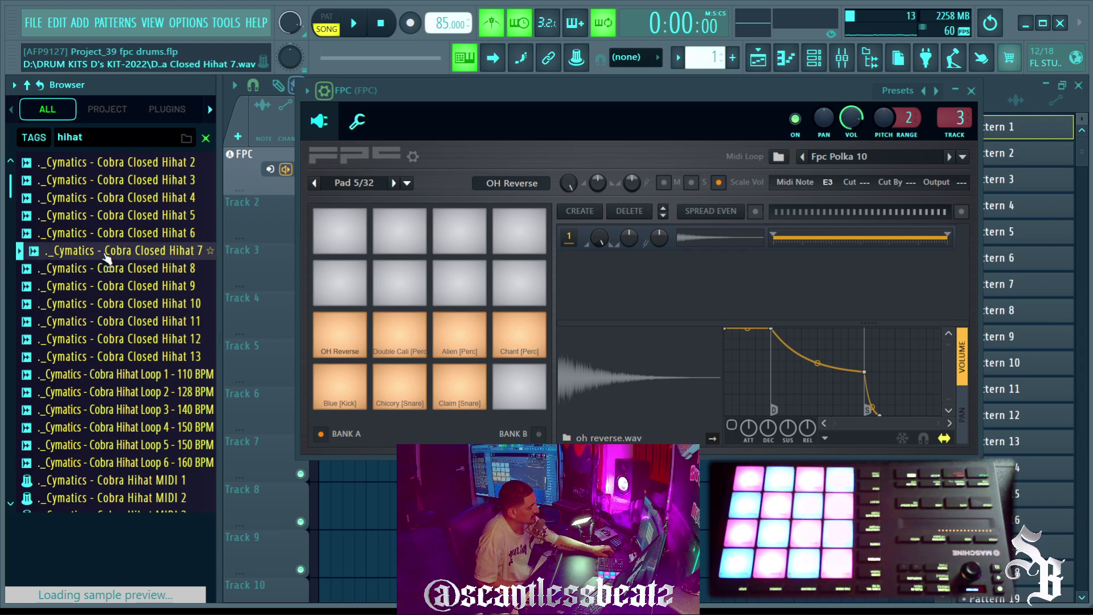
left_click_drag(286, 365, 519, 387)
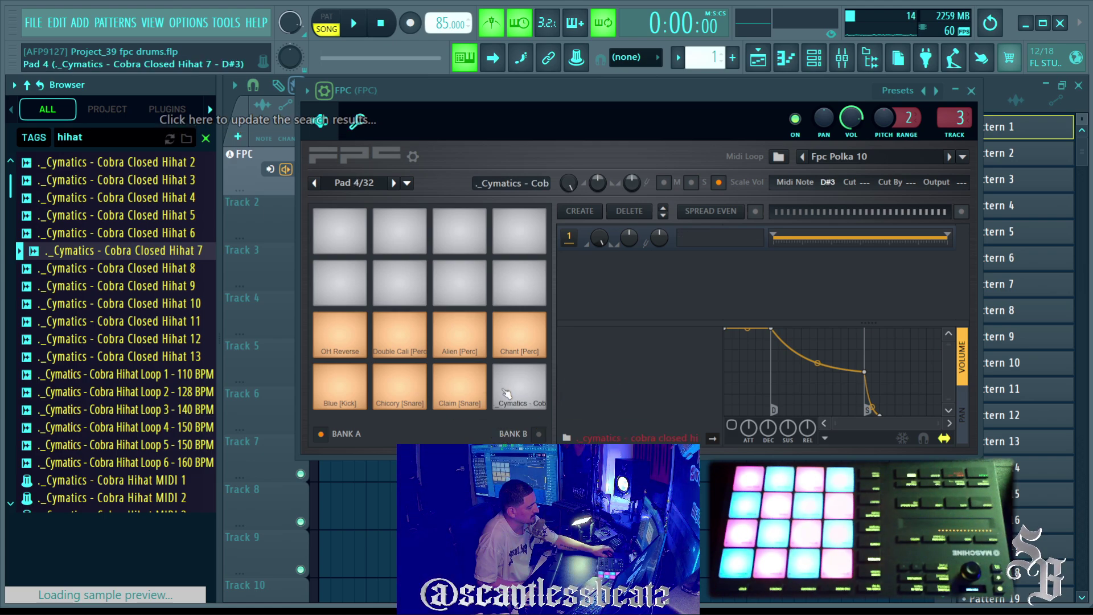
Step: Audition further Cymatics entries in the hihat search results, including French Hihat and Drill Hihat
scroll(125, 312, "down", 4)
left_click(97, 307)
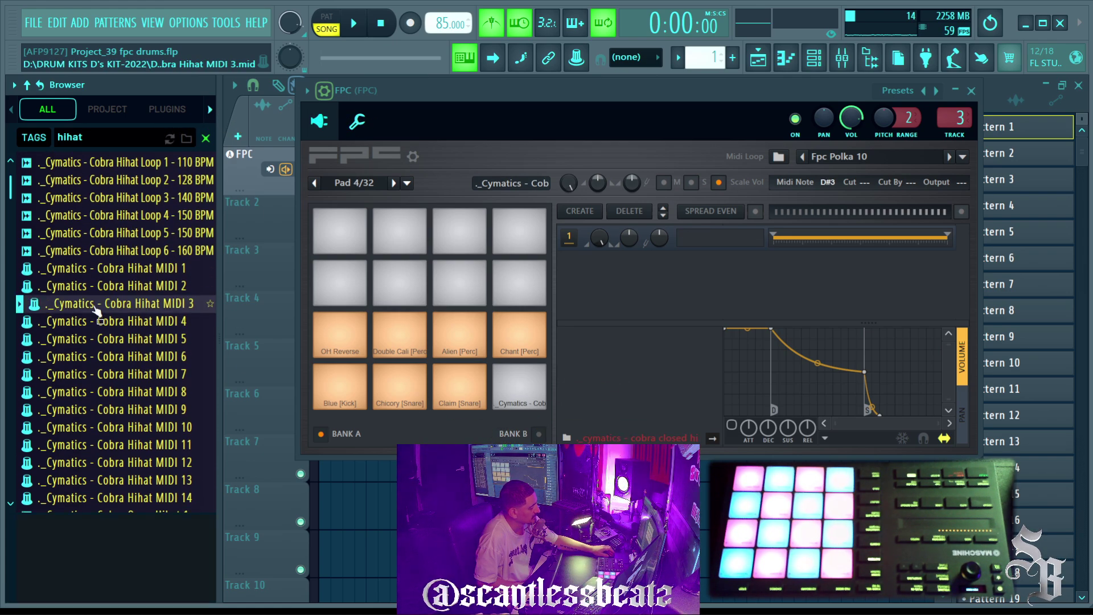
scroll(87, 354, "down", 9)
scroll(85, 352, "up", 3)
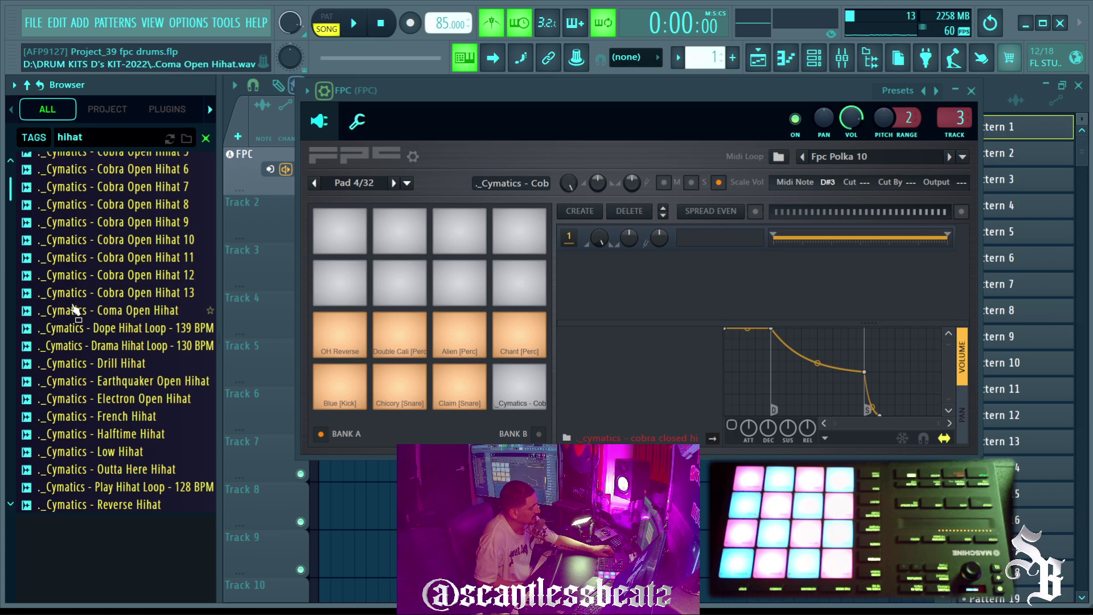
left_click(74, 306)
left_click(88, 374)
left_click(108, 430)
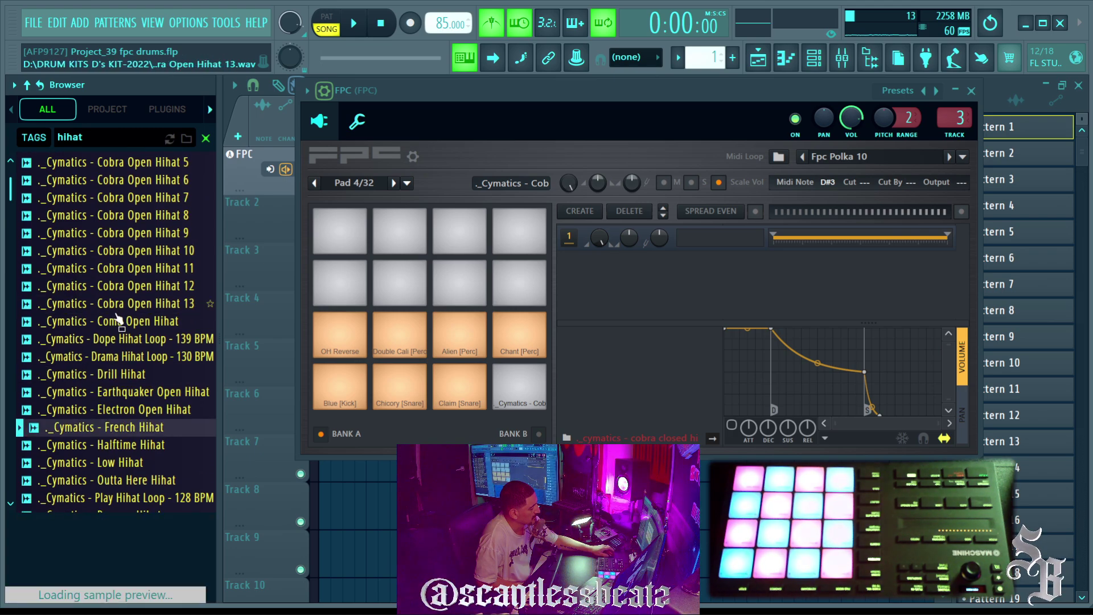
left_click(137, 373)
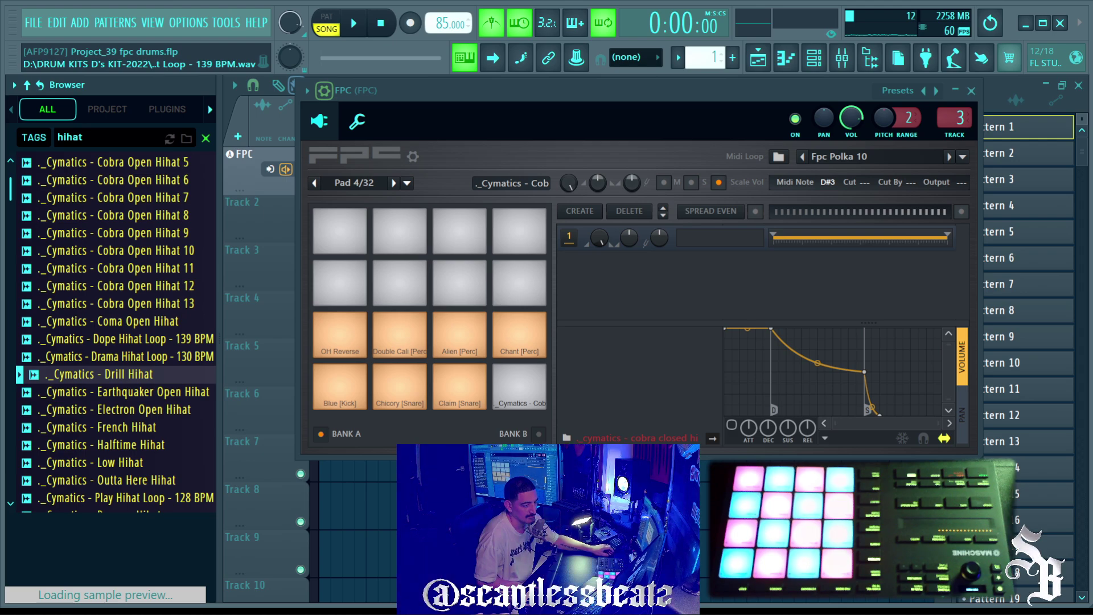
Step: Clear the hihat search and load Chill [HiHat] from the kit's HiHat folder onto pad 4
left_click(205, 138)
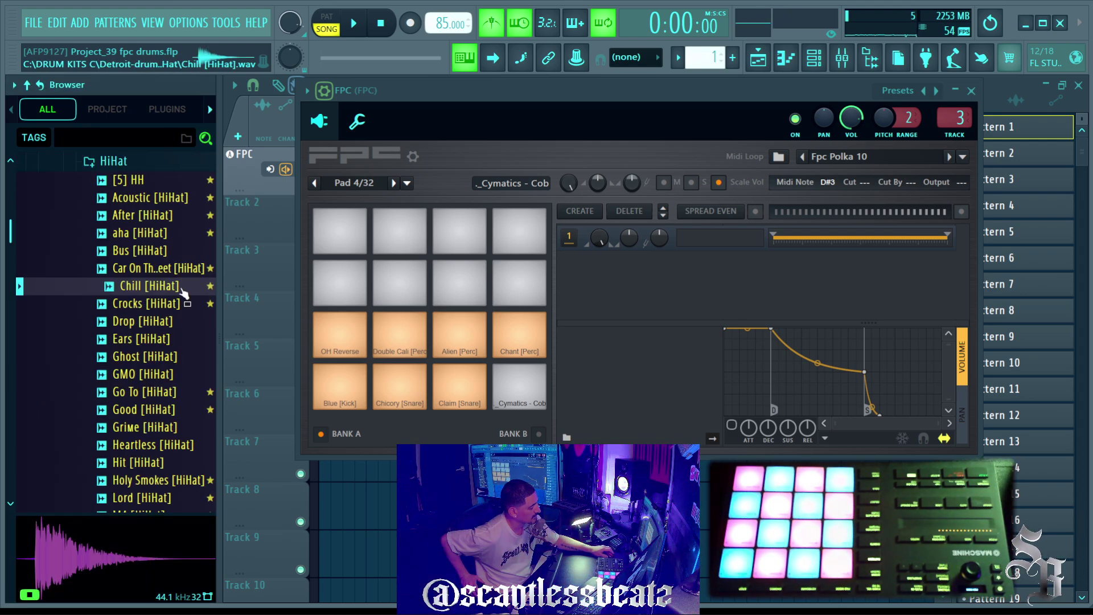
left_click_drag(183, 292, 515, 387)
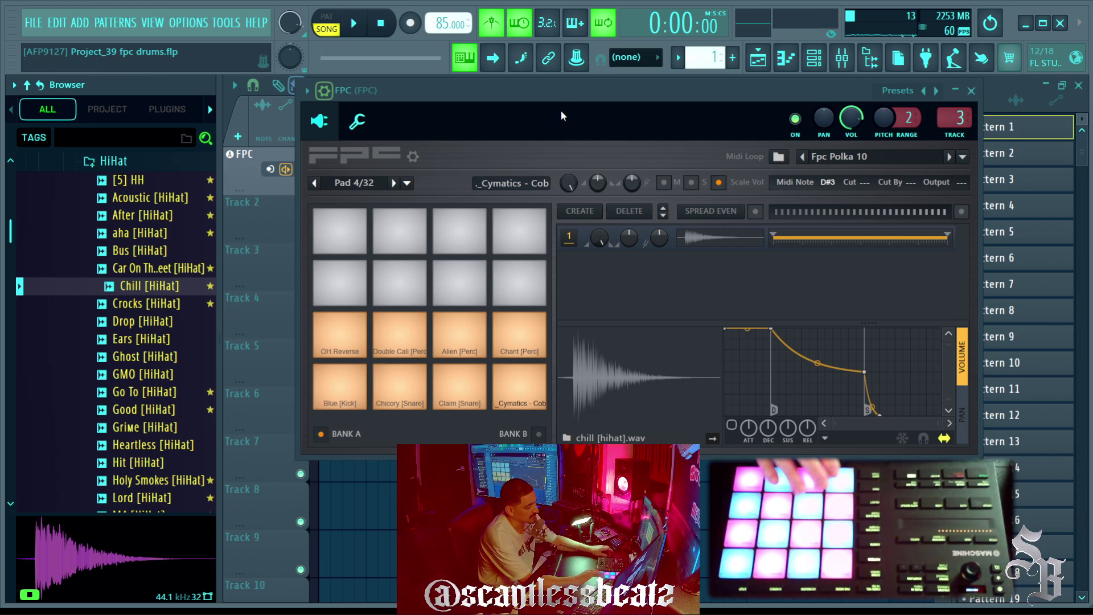
Step: Move the FPC window clear of the playlist and load the Hiphop Loops MIDI loop fpc_hiphop_01
left_click_drag(553, 95, 435, 213)
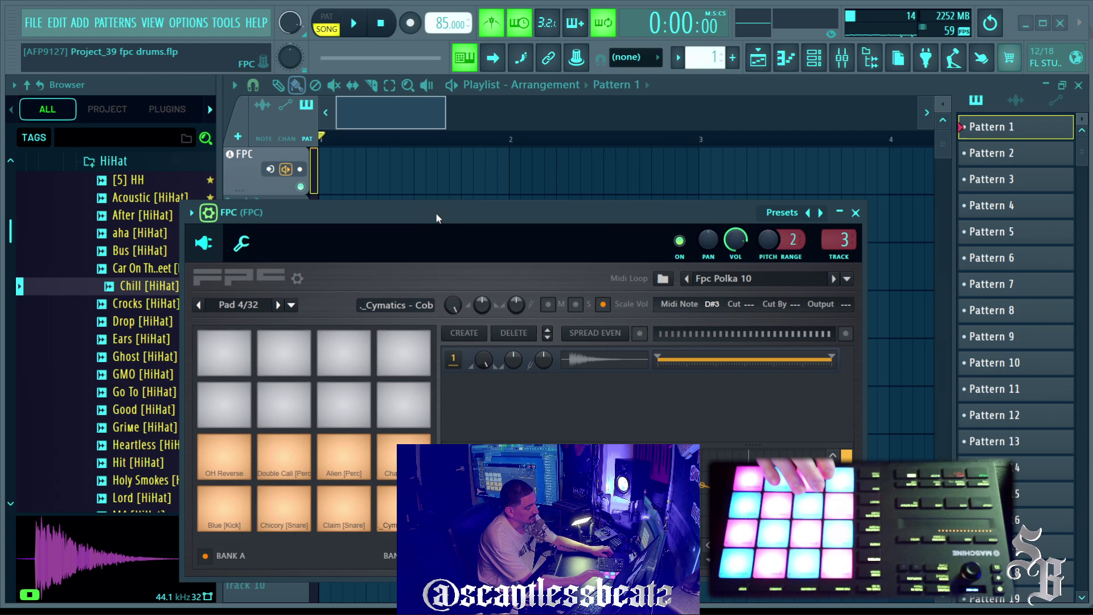
left_click(789, 283)
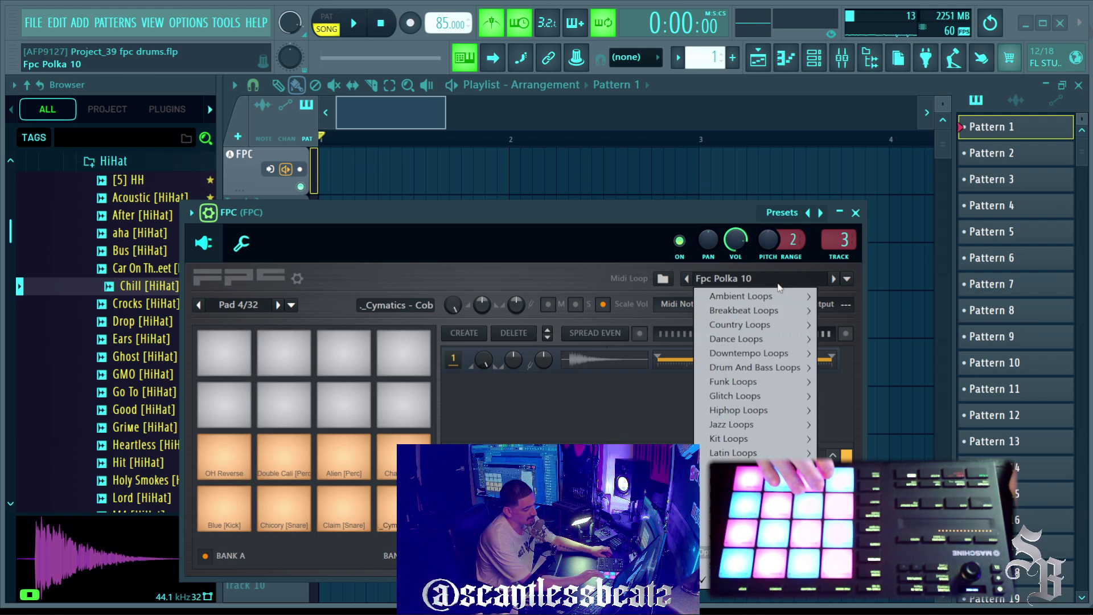
mouse_move(774, 413)
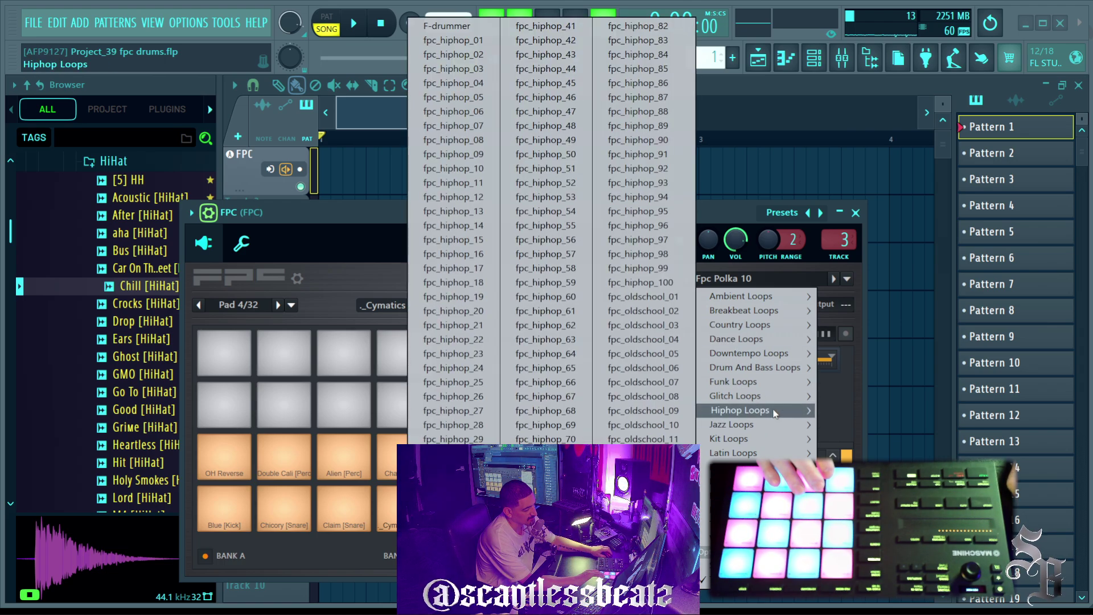
left_click(451, 42)
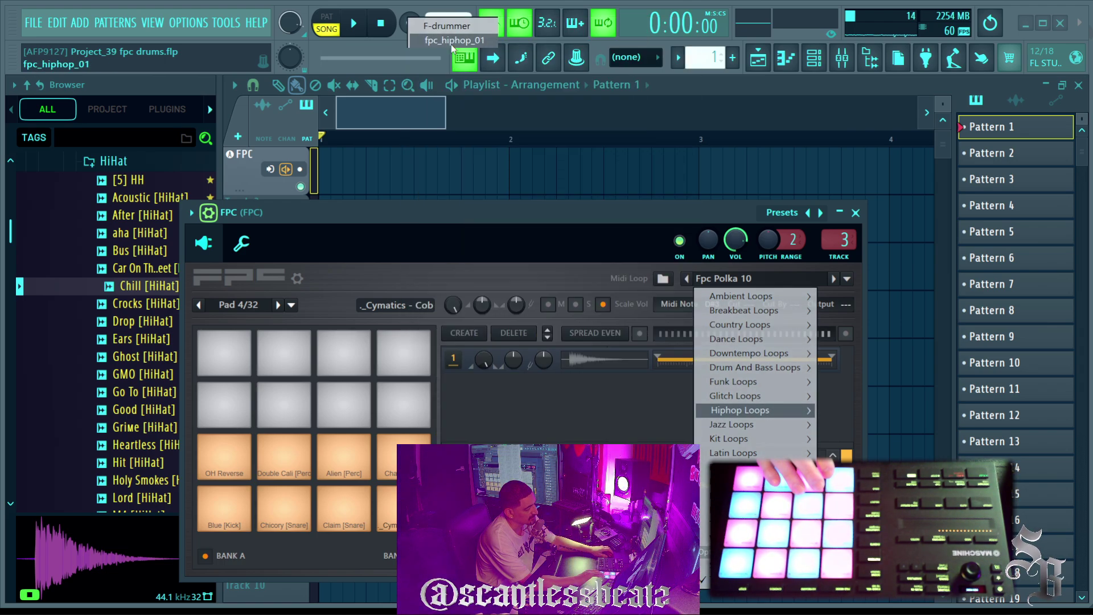
Step: Place Pattern 1 at bar 1 on the FPC playlist track and play it back
left_click_drag(969, 130, 341, 163)
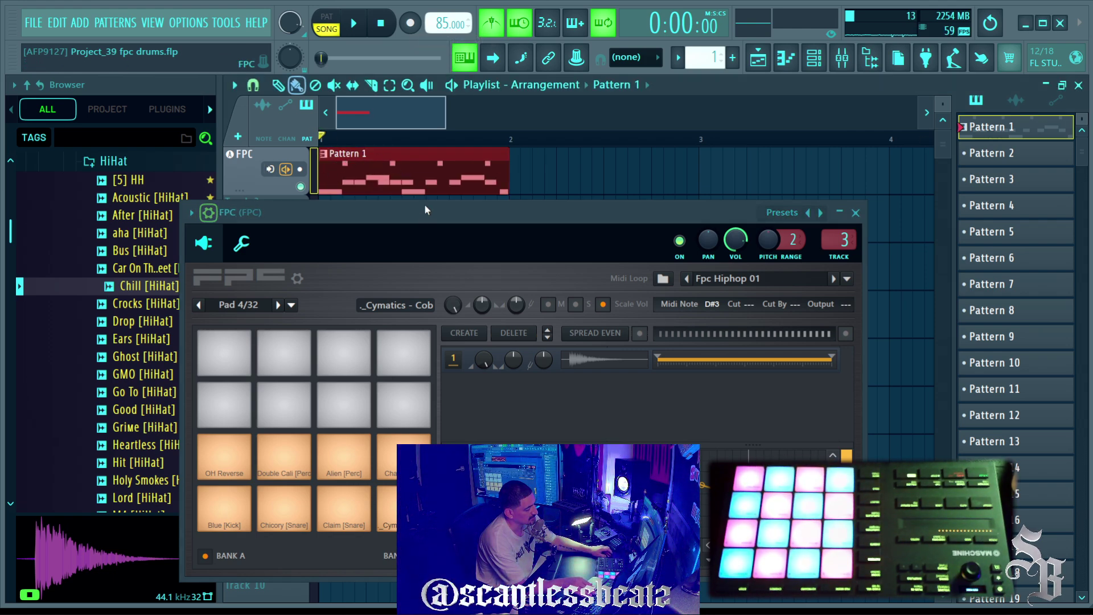
left_click_drag(425, 210, 418, 244)
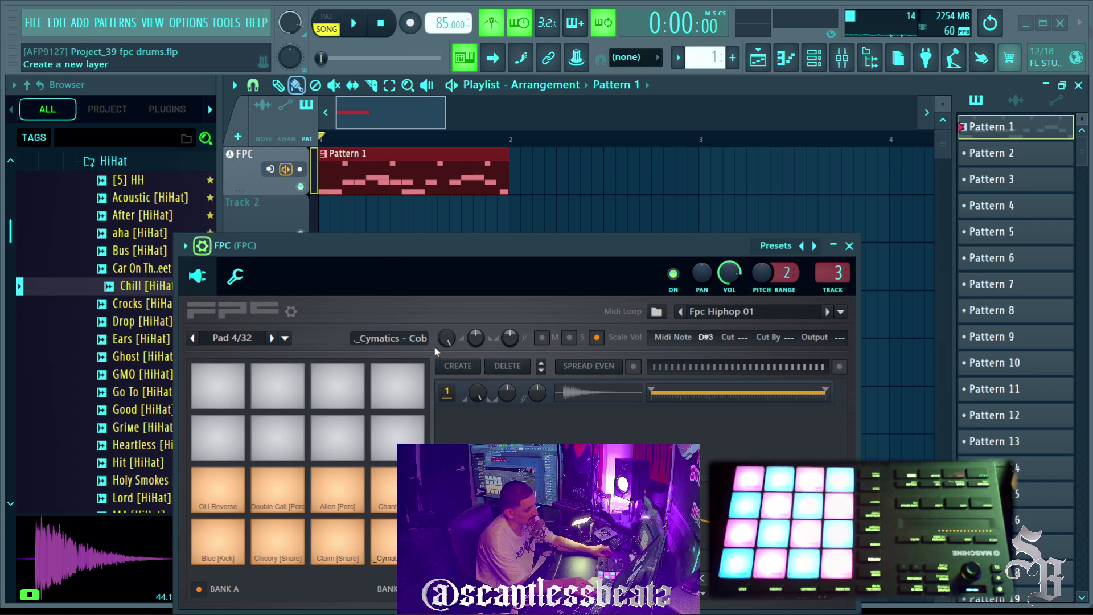
key("space")
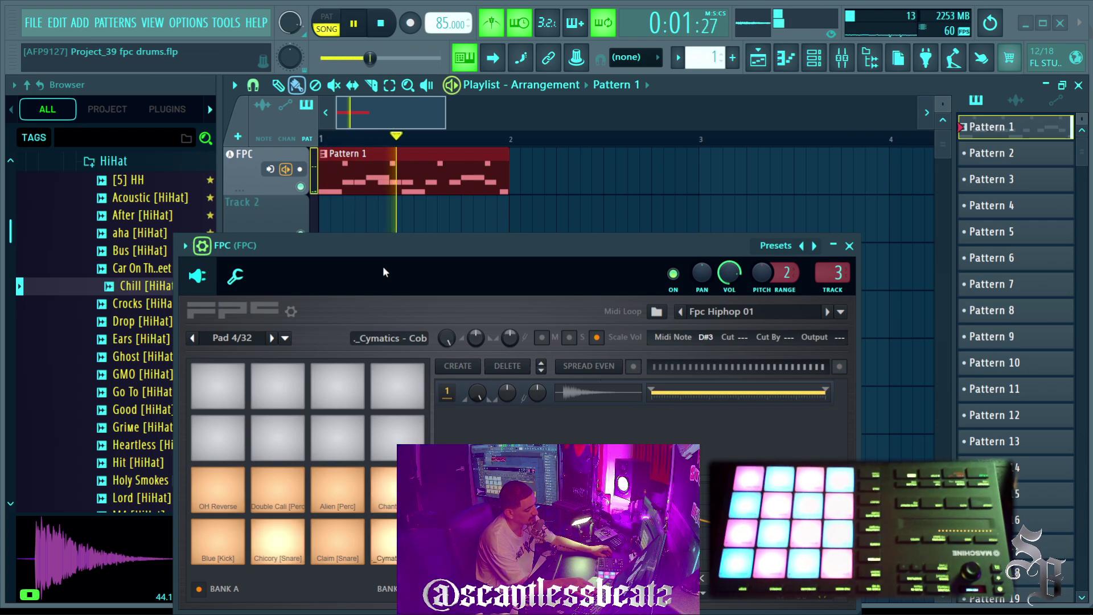
Step: Open the FPC channel's notes in the piano roll
left_click(813, 57)
left_click(636, 228)
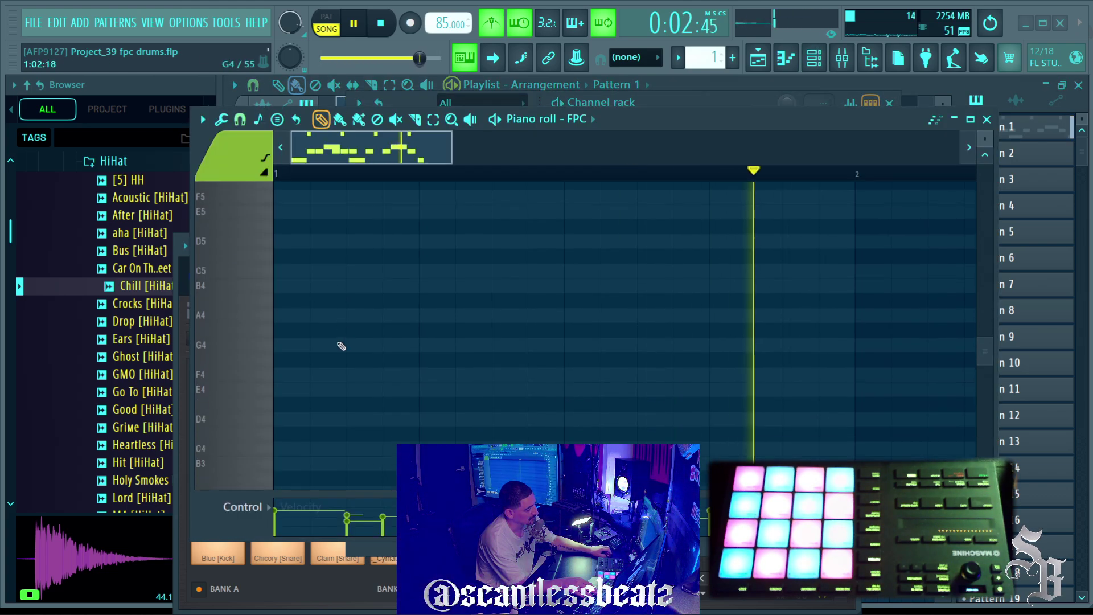
Step: Move all the Chicory [Snare] notes in the piano roll down to the Blue [Kick] row
scroll(338, 338, "down", 3)
scroll(339, 338, "up", 1)
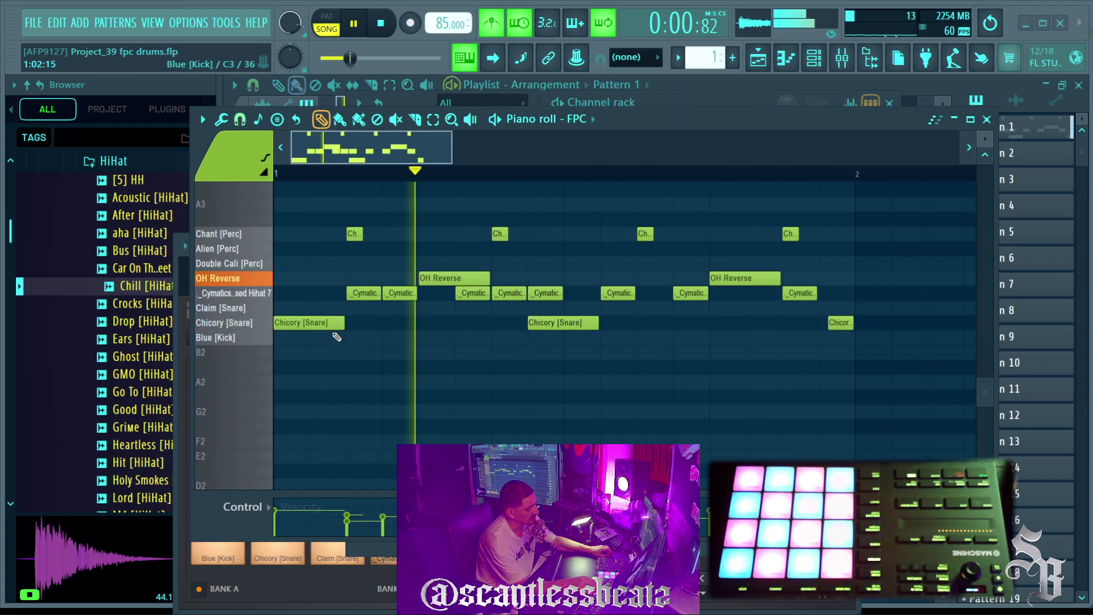
double_click(234, 324)
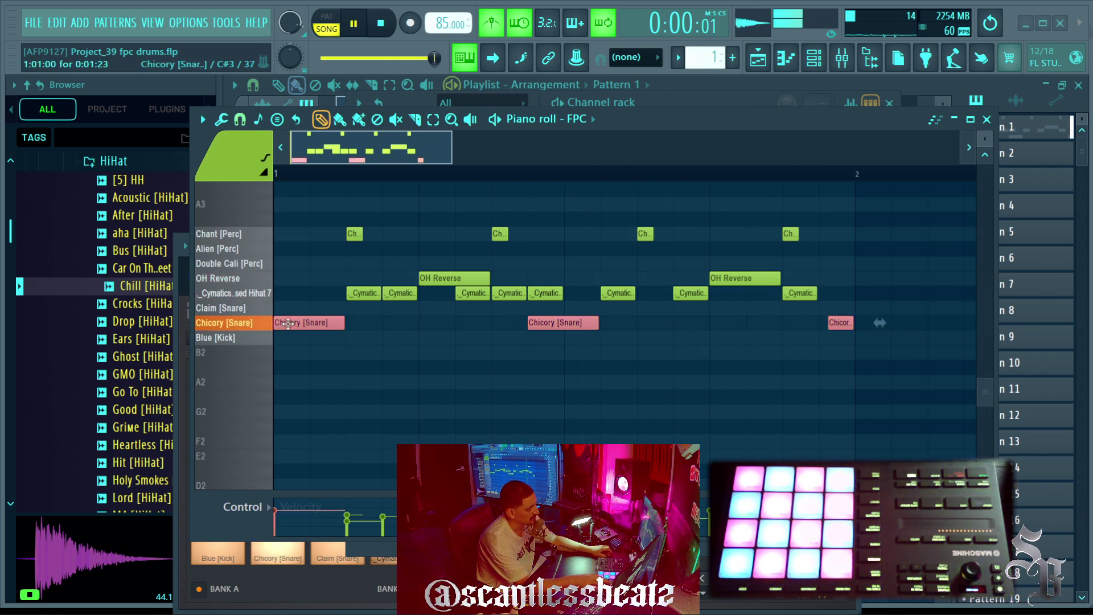
left_click_drag(286, 323, 285, 338)
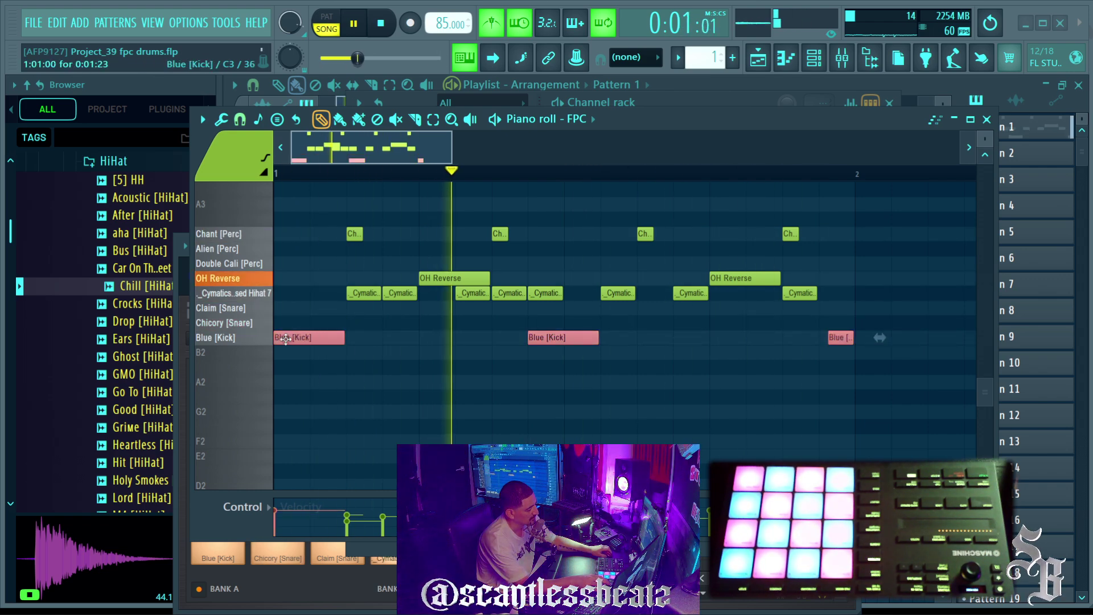
Step: Add a Chicory [Snare] note near the start of bar 1, shorten it to one step and play the pattern
left_click(347, 323)
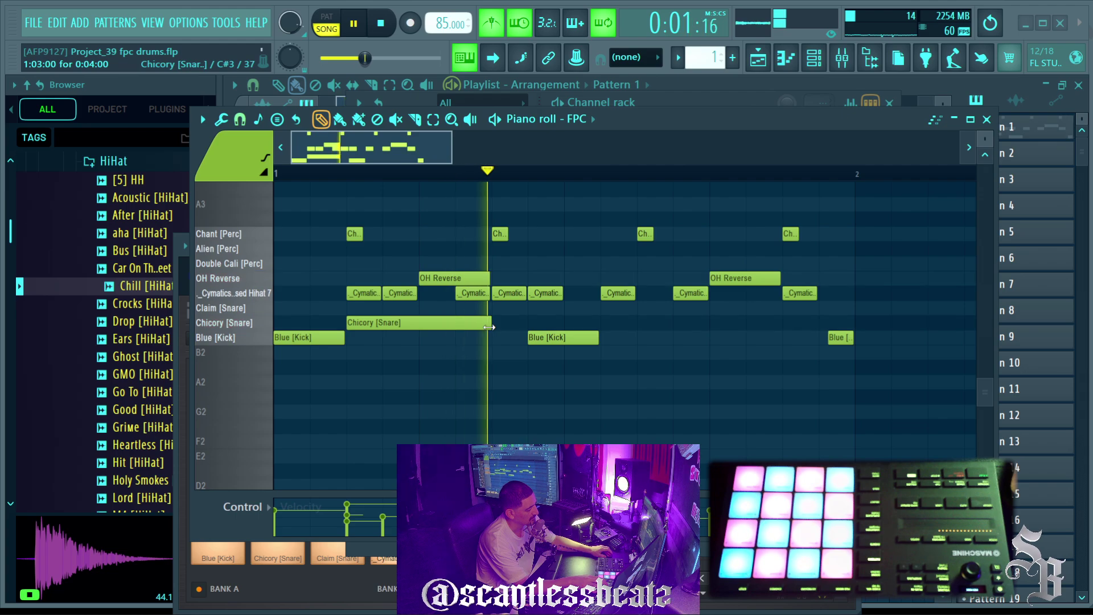
key("space")
left_click_drag(490, 322, 328, 322)
key("space")
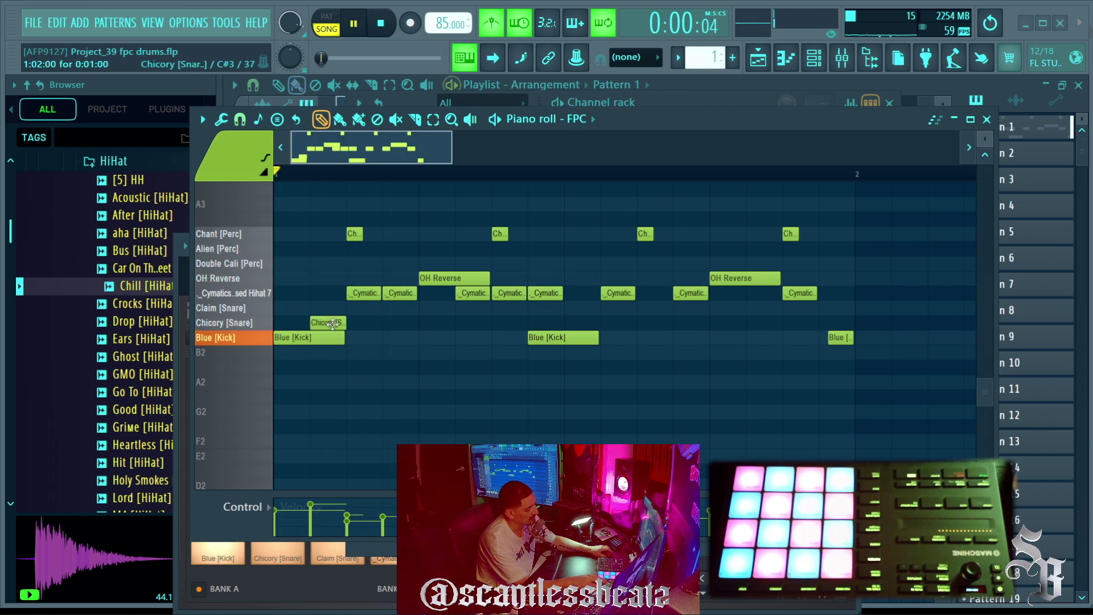
key("space")
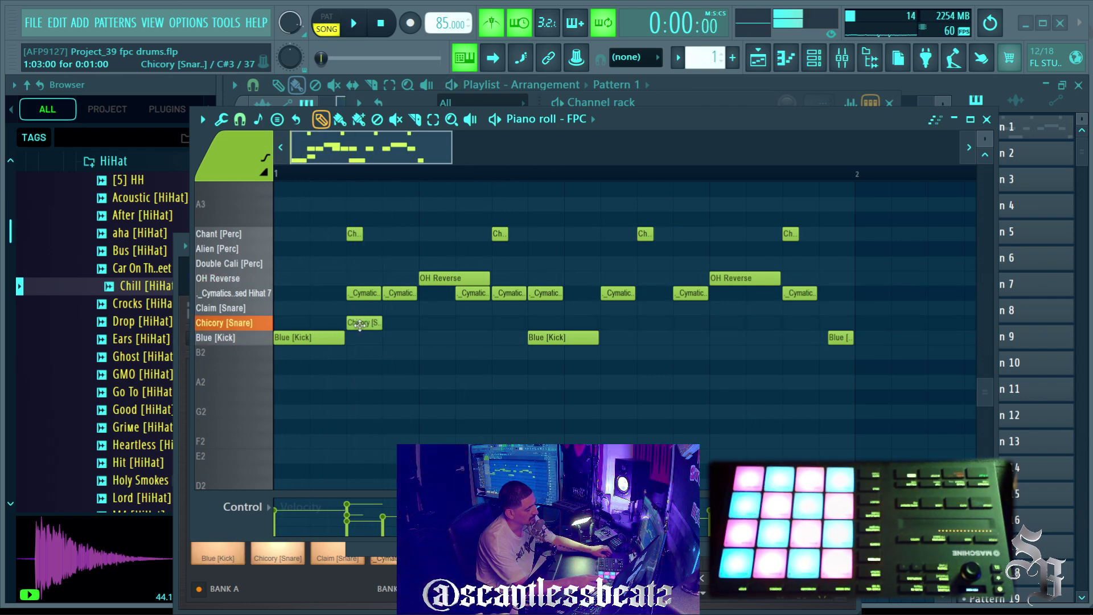
key("space")
Step: Add a second Chicory [Snare] note and align the two snare notes with the first and third Chant notes
left_click(601, 323)
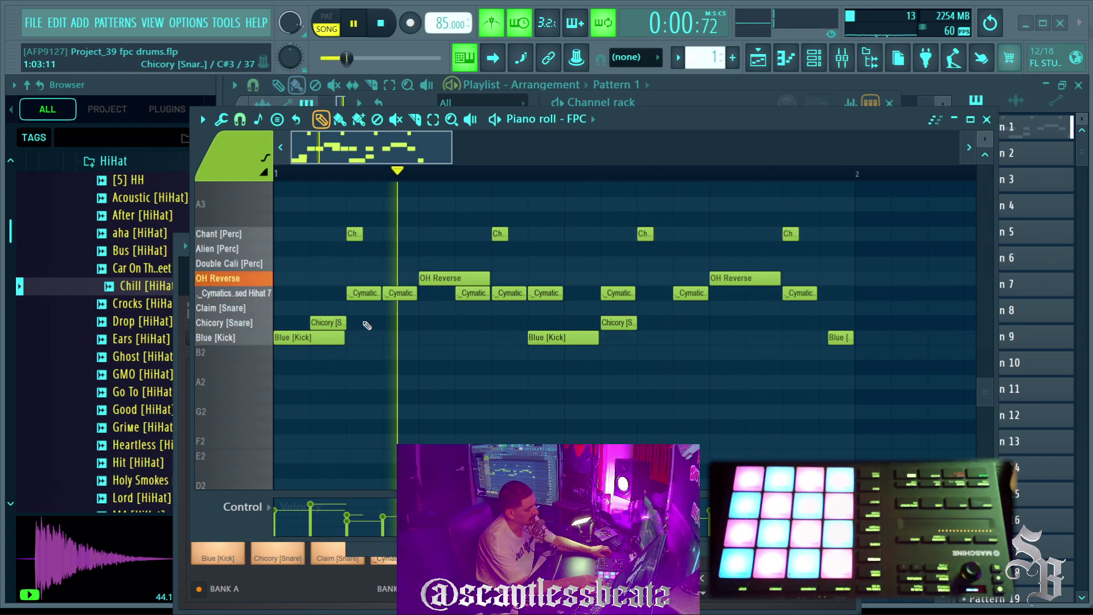
left_click_drag(319, 323, 355, 323)
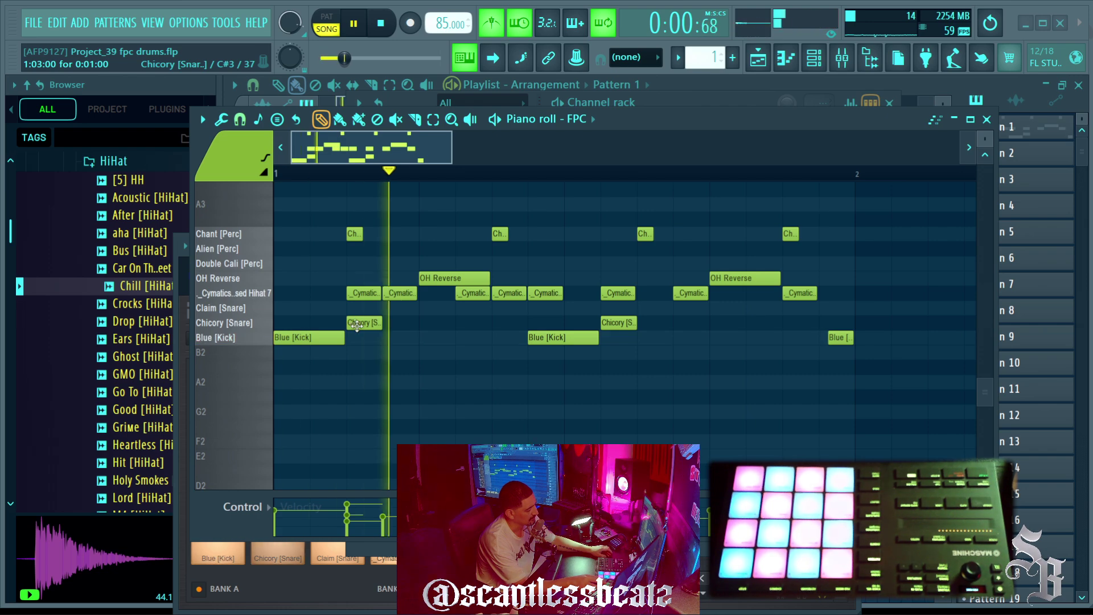
left_click_drag(609, 329, 645, 329)
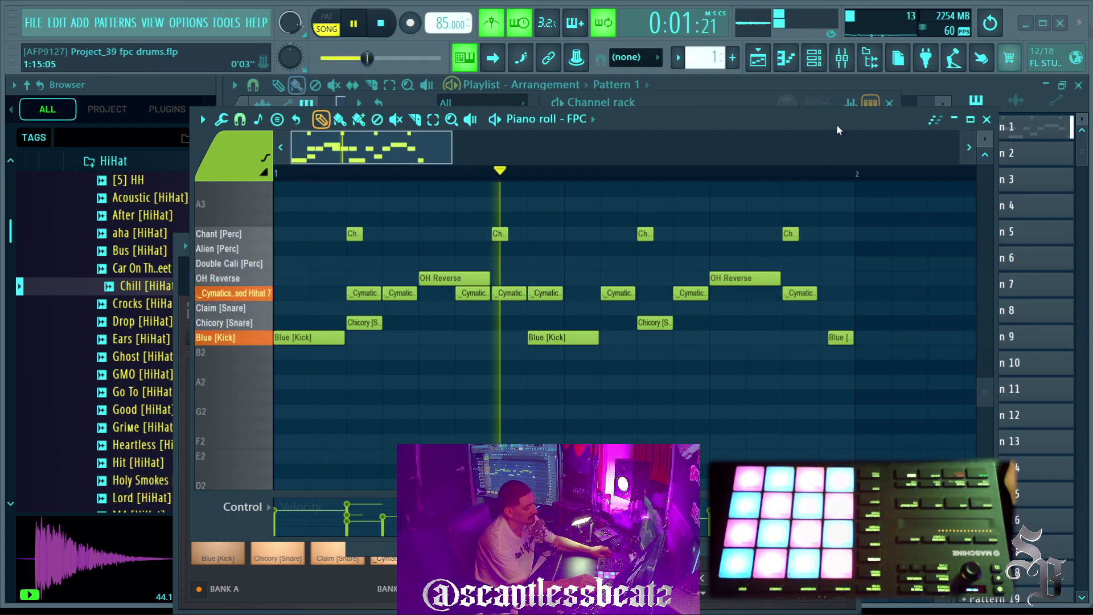
Step: Close the piano roll and audition the MIDI loops Fpc Hiphop 02 and Fpc Hiphop 03 in FPC
left_click(986, 119)
left_click_drag(316, 246, 322, 167)
left_click(830, 231)
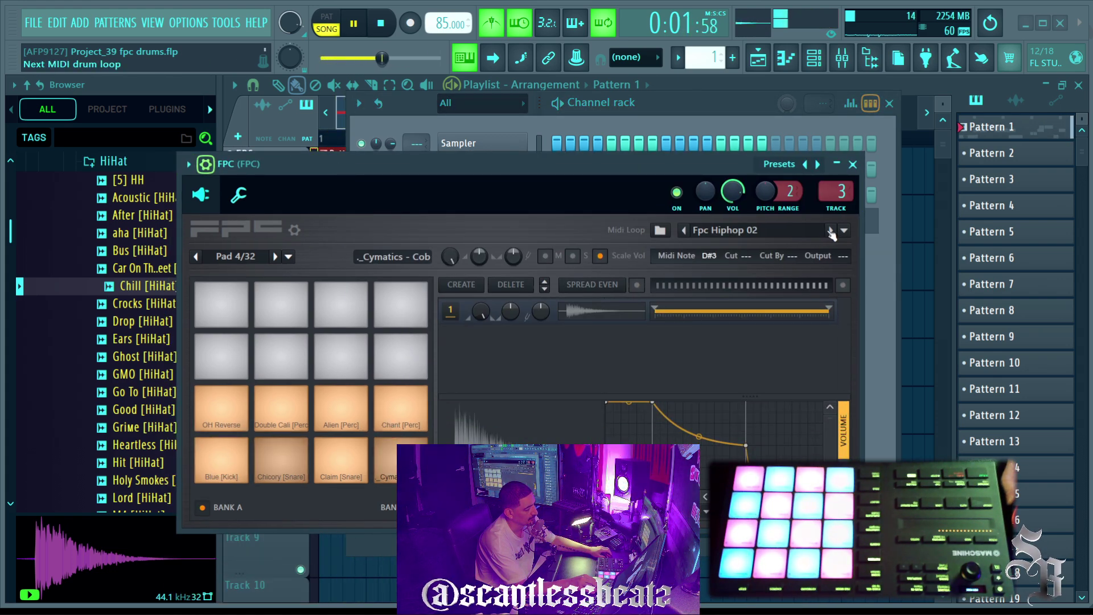
left_click(830, 231)
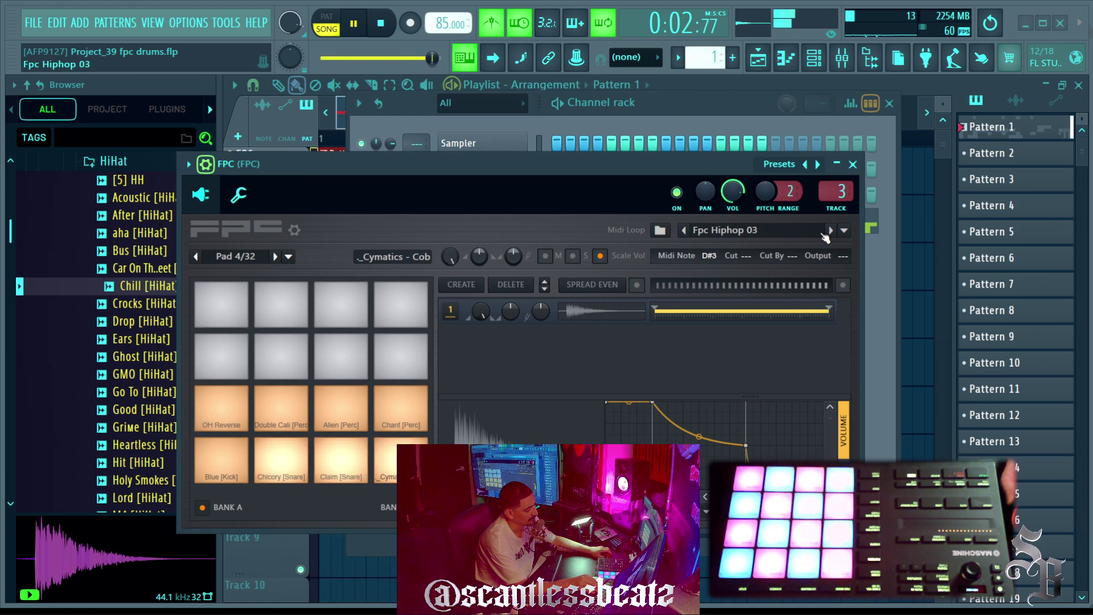
key("space")
Step: Load the Glitch Loops MIDI loop fpc_glitch_01 into FPC and play it back, moving the FPC window clear of the playlist
left_click(787, 236)
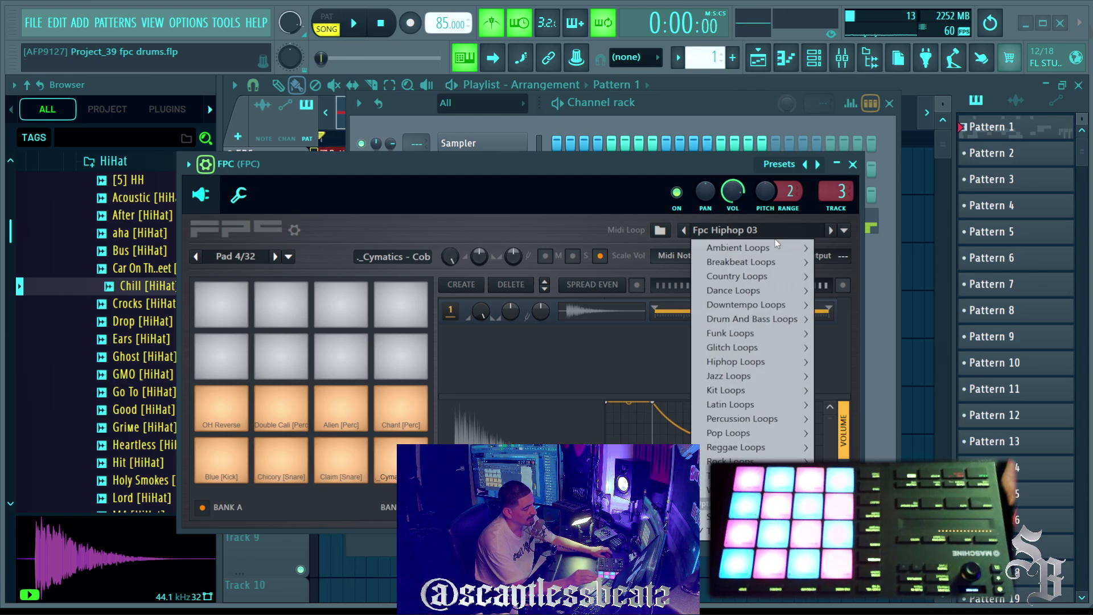
mouse_move(731, 290)
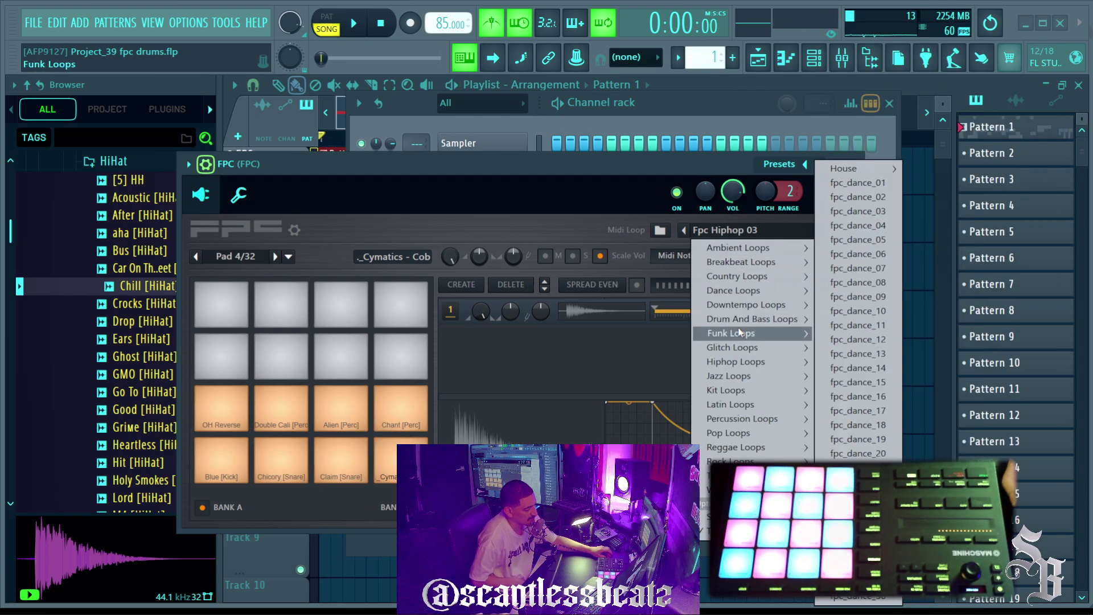
mouse_move(734, 348)
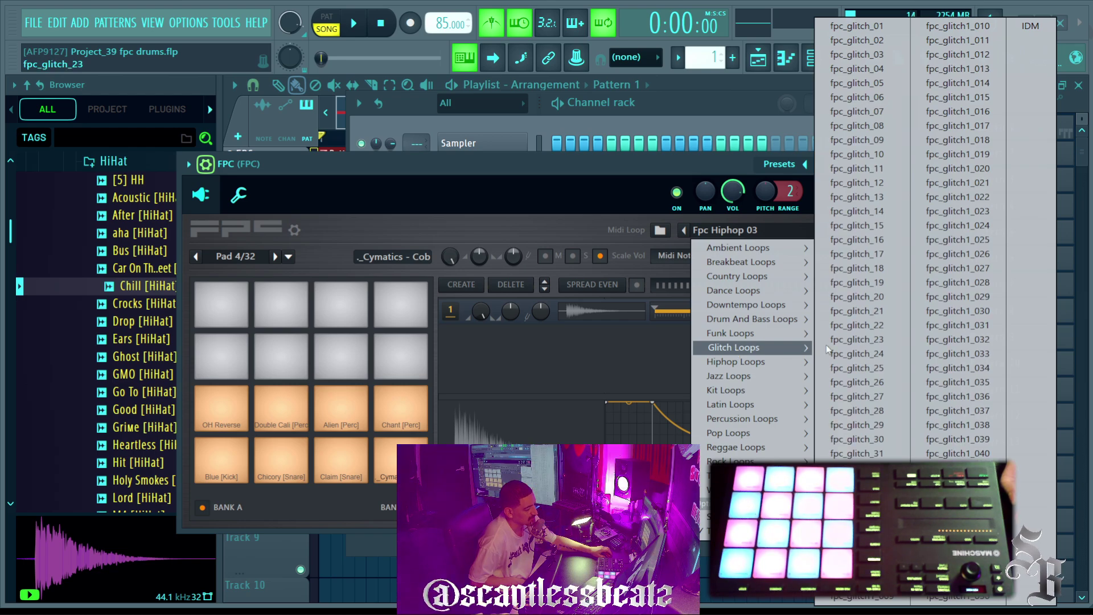
left_click(856, 26)
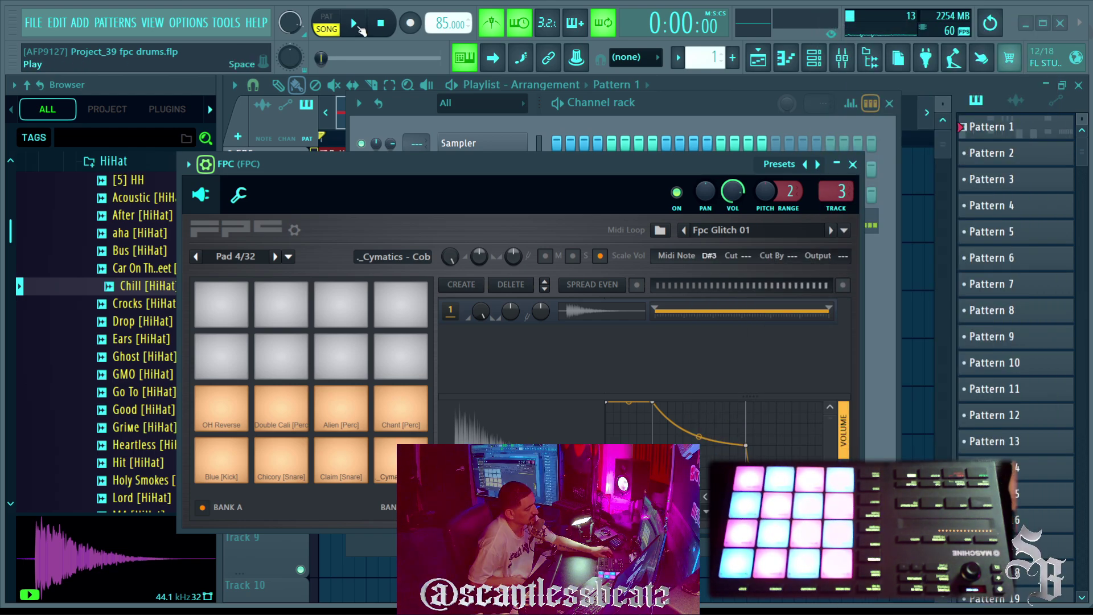
left_click(357, 26)
left_click_drag(388, 159, 499, 106)
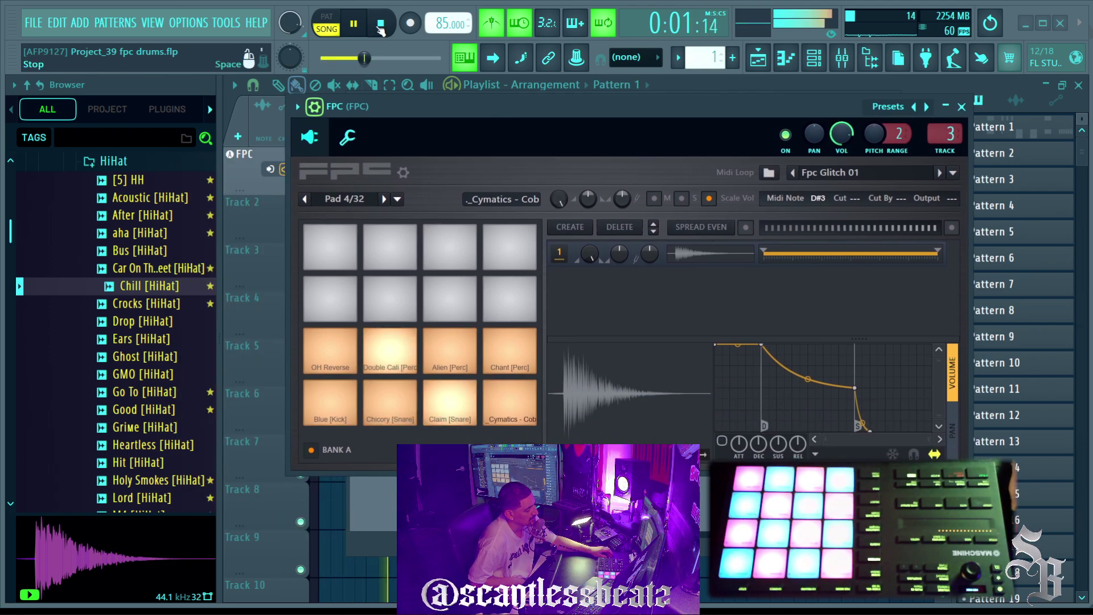
left_click(380, 26)
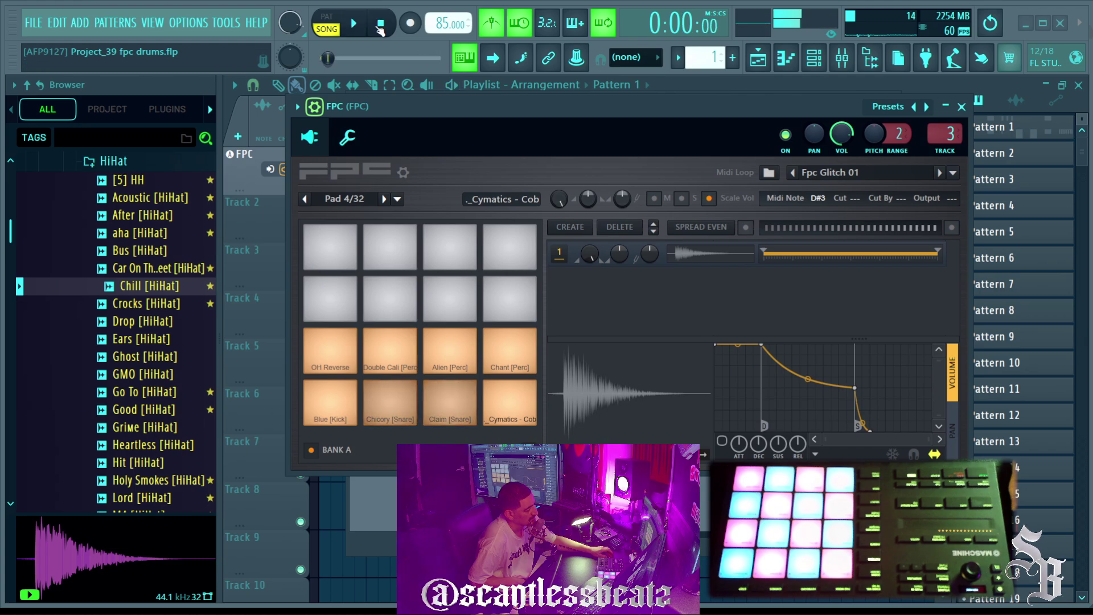
Step: Save the pad 4 preset as "machine preset 1 kit" in the FPC folder
left_click(397, 200)
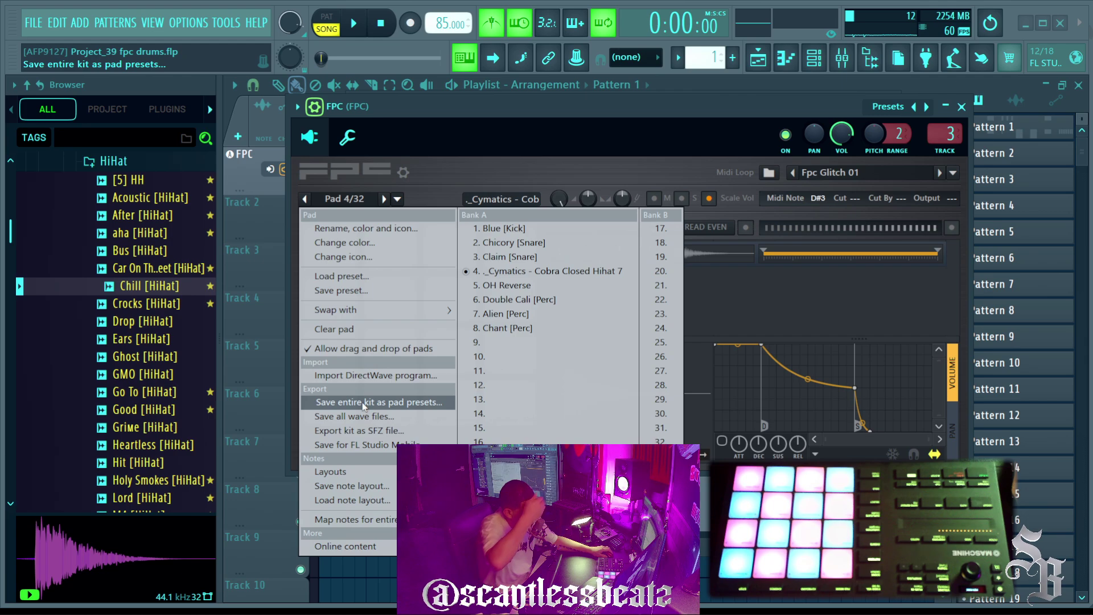
left_click(358, 291)
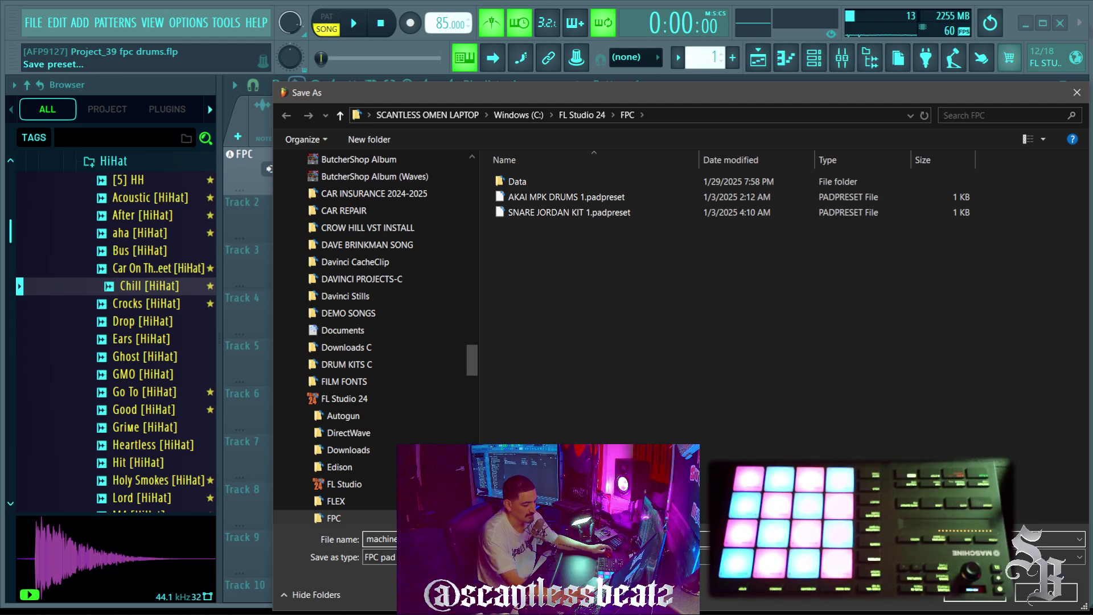
left_click(948, 600)
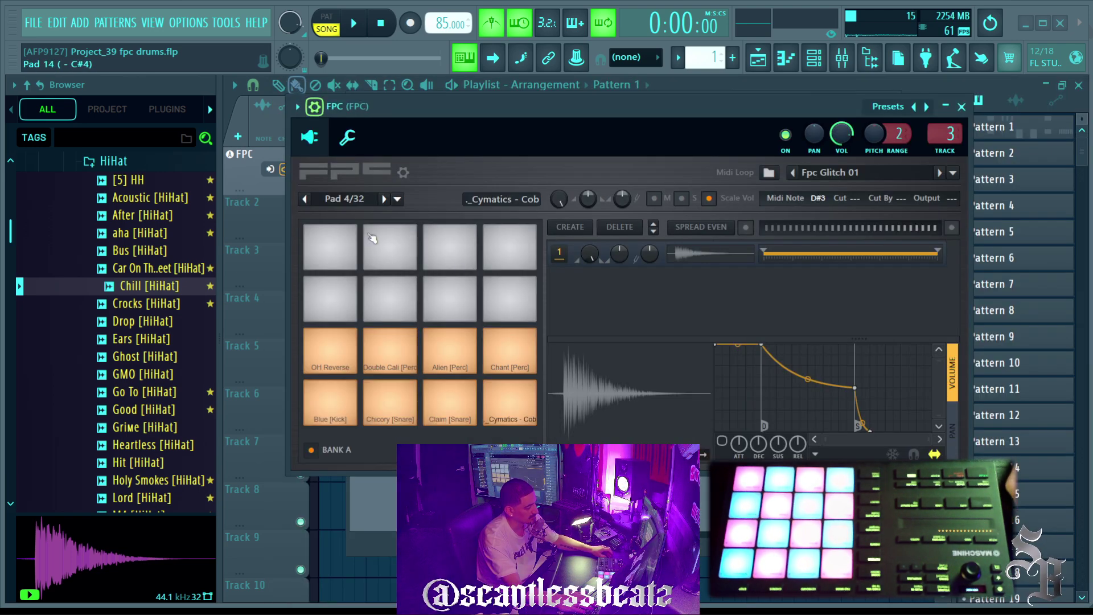
Step: Load the pad preset SNARE JORDAN KIT 1 onto pad 4
left_click(397, 200)
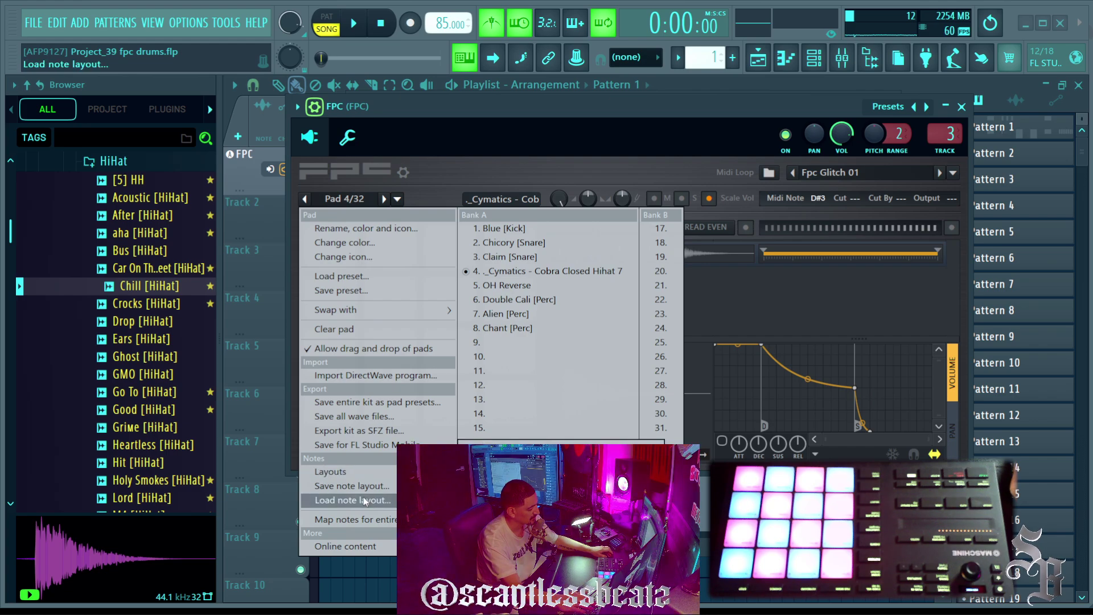
left_click(384, 277)
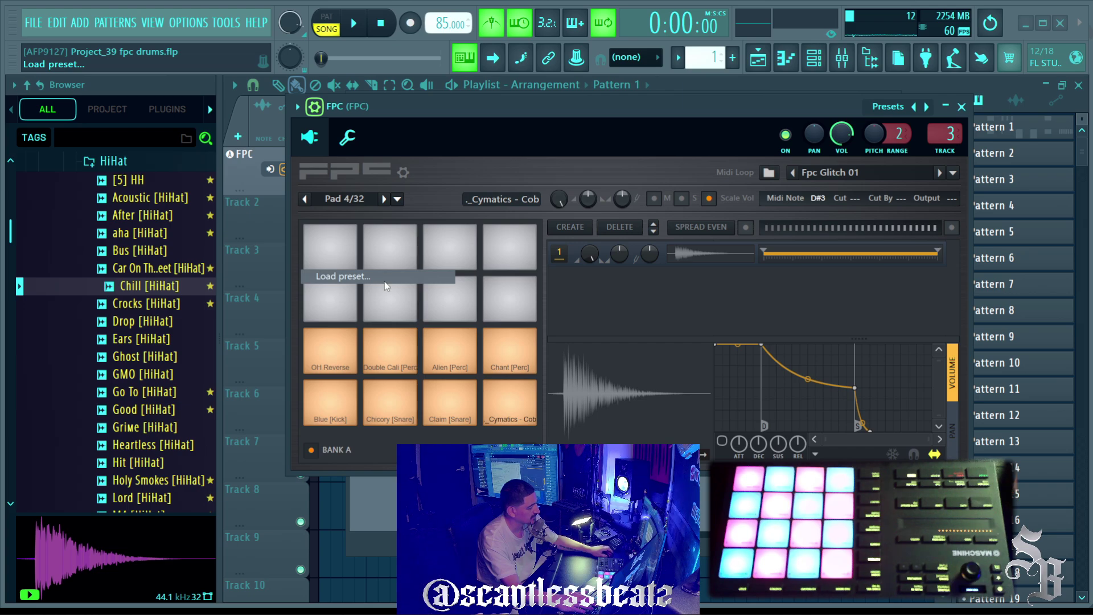
left_click(617, 231)
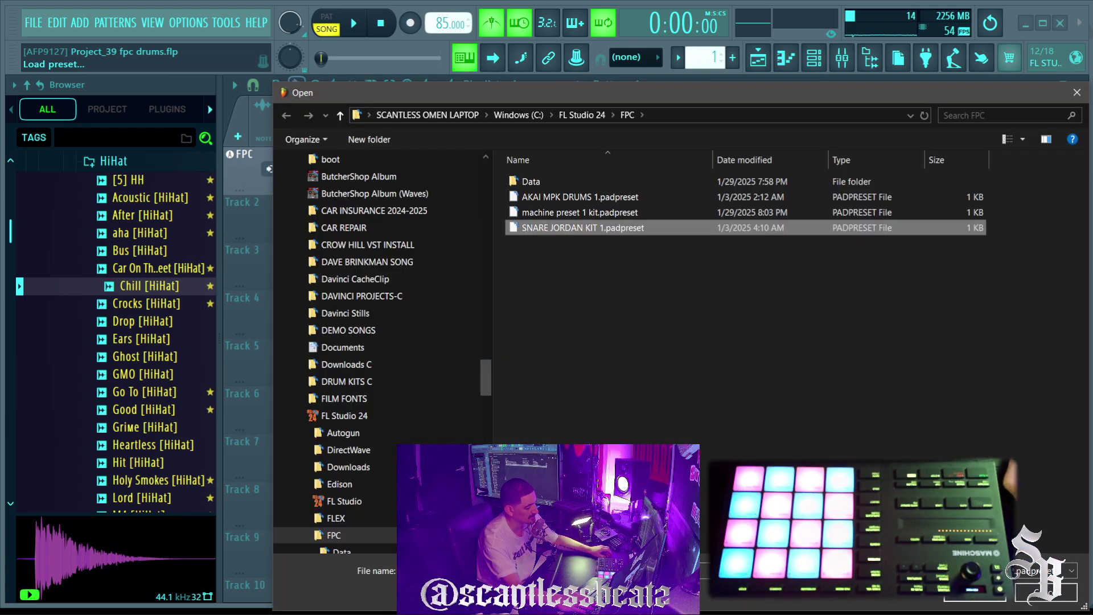
key("Return")
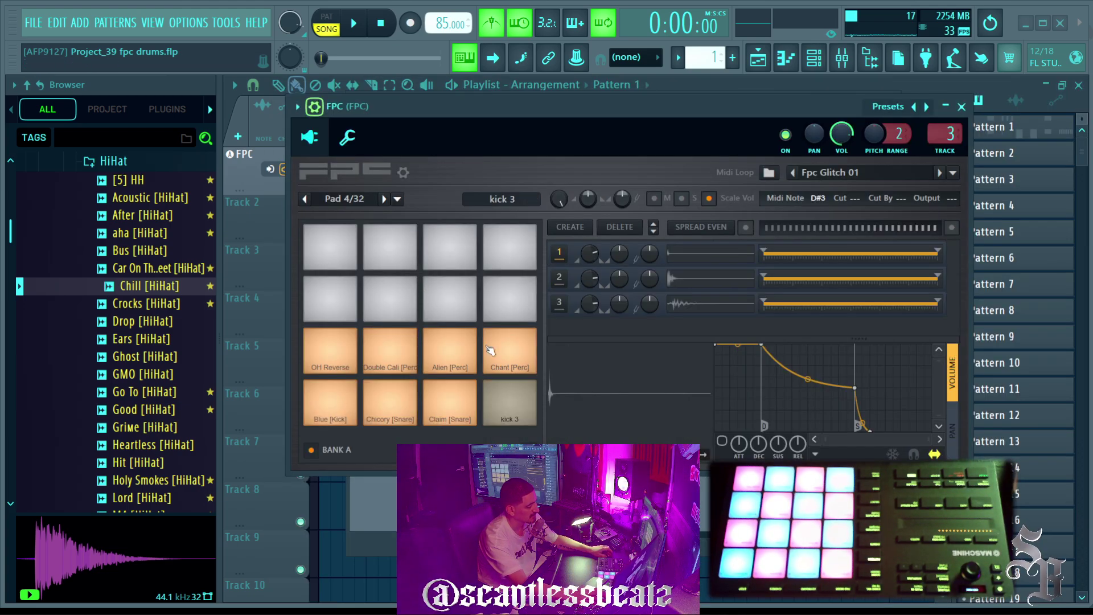
Step: Play the pattern and examine the FPC channel's notes in the piano roll, then stop playback and close it
left_click_drag(449, 114, 389, 254)
key("space")
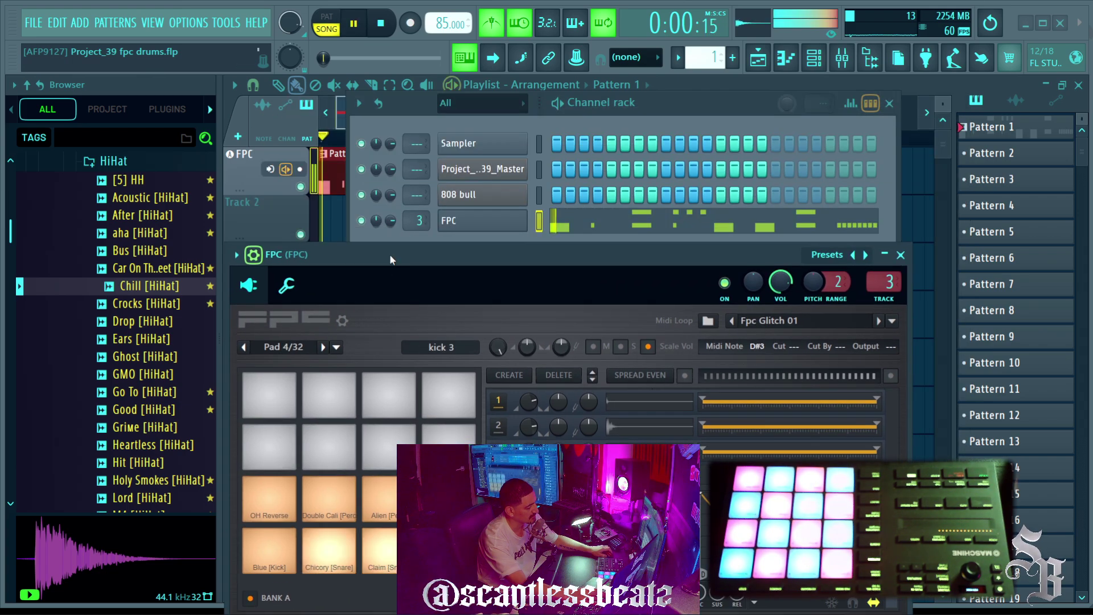
left_click(587, 225)
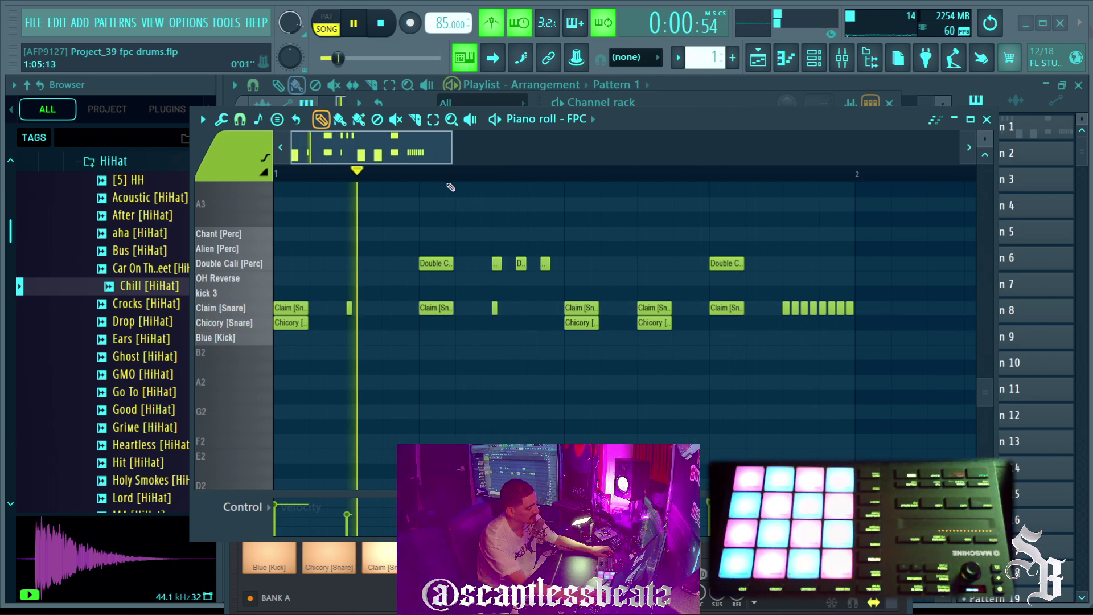
key("space")
left_click(985, 121)
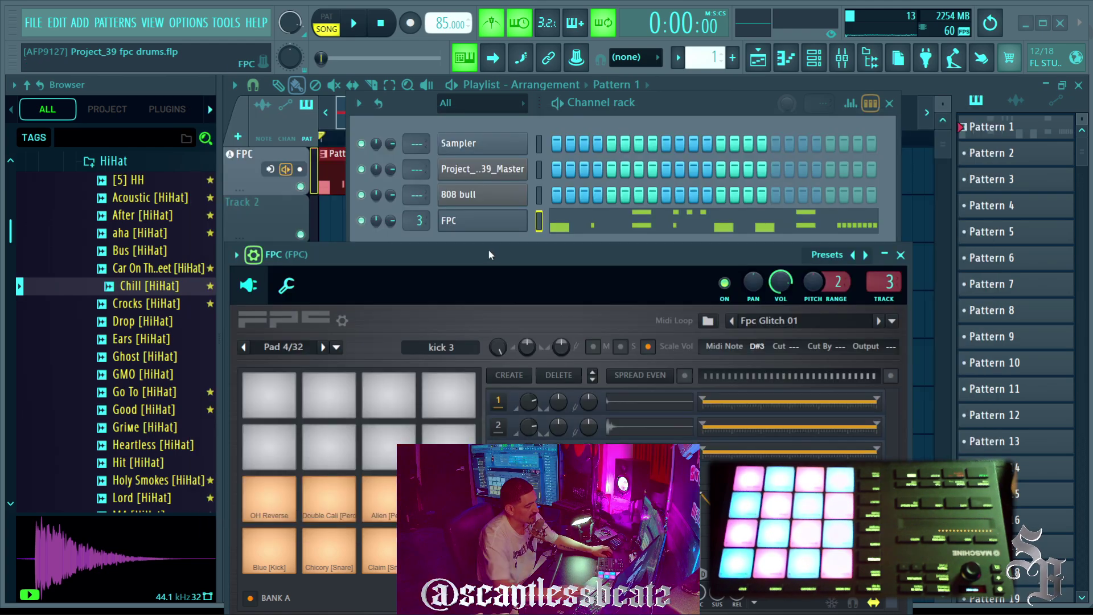
Step: Move the FPC window up over the channel rack and save the project
left_click_drag(488, 250, 474, 170)
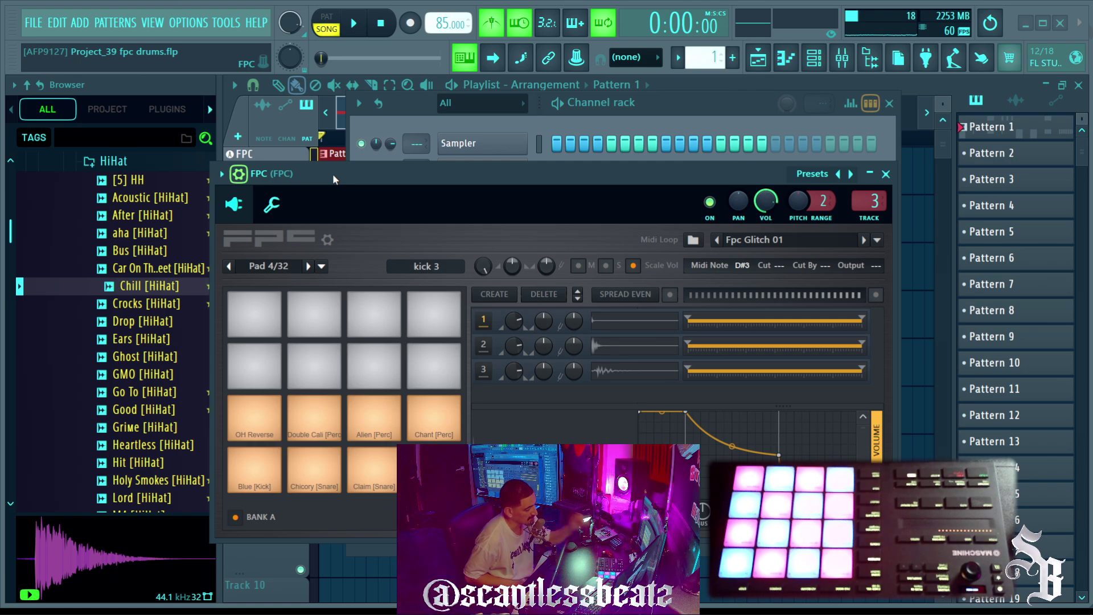
left_click(33, 24)
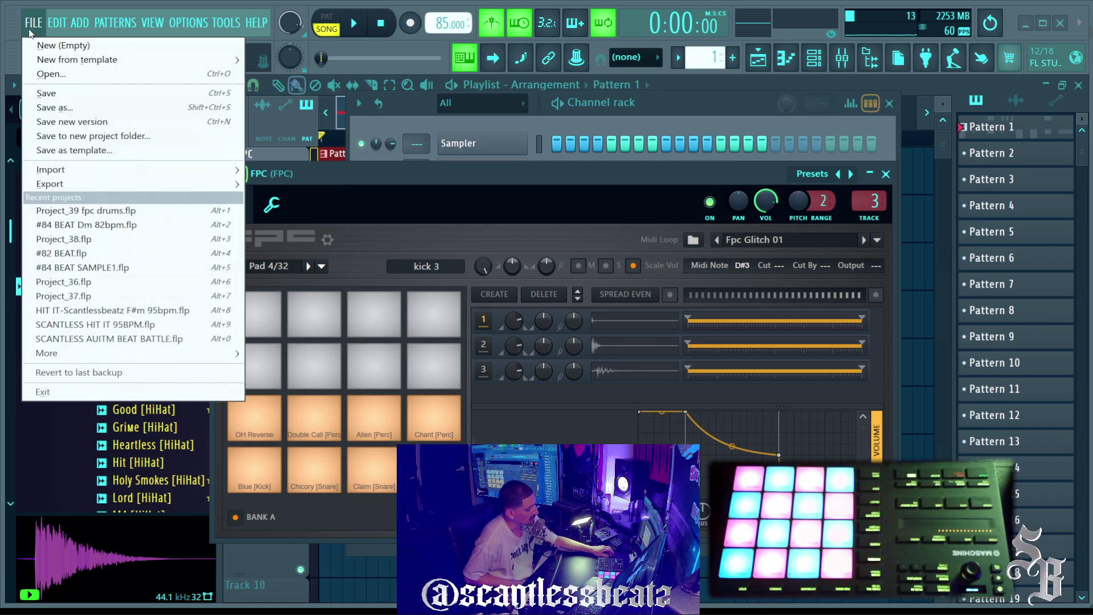
left_click(47, 93)
Step: Open the mixer and move the FPC track along to insert 9
left_click_drag(541, 171, 561, 208)
left_click(846, 62)
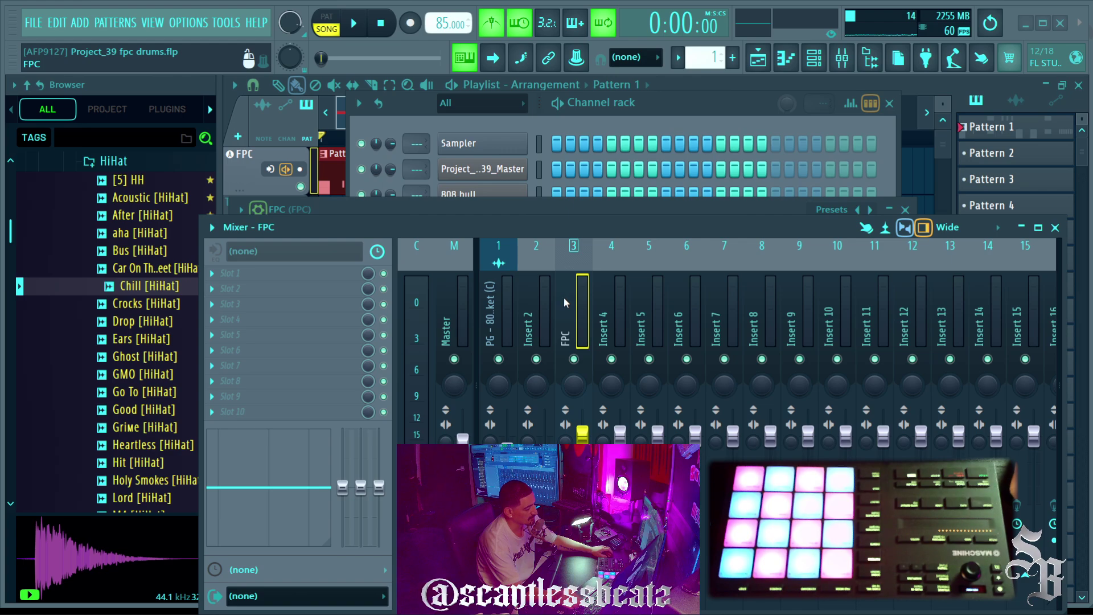
left_click(536, 306)
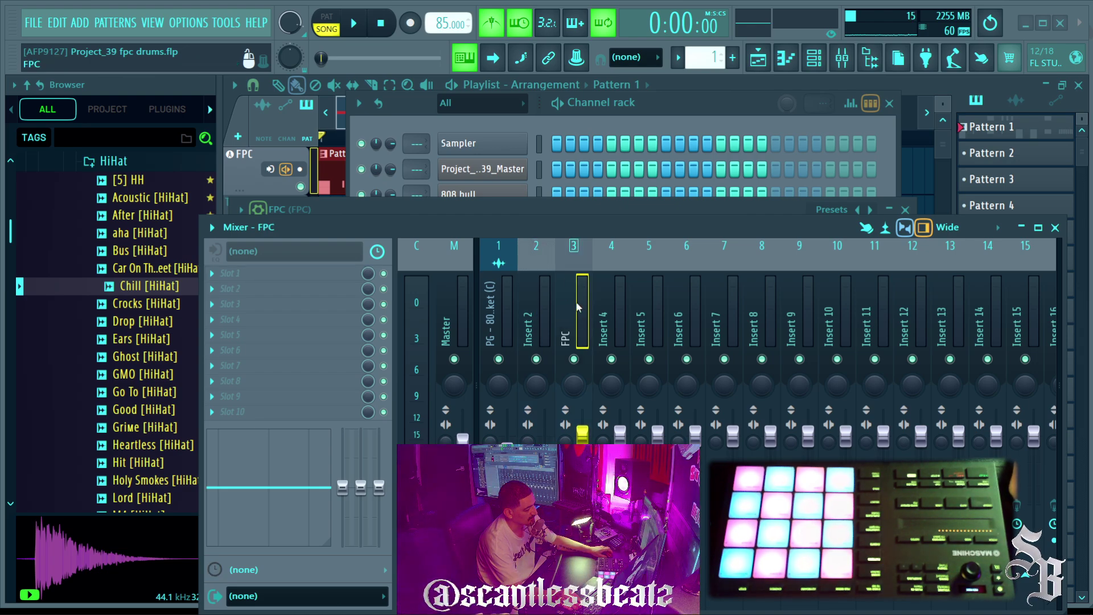
key("alt+Right")
key("alt+Right")
key("alt+Right")
key("alt+Right")
key("alt+Right")
key("alt+Right")
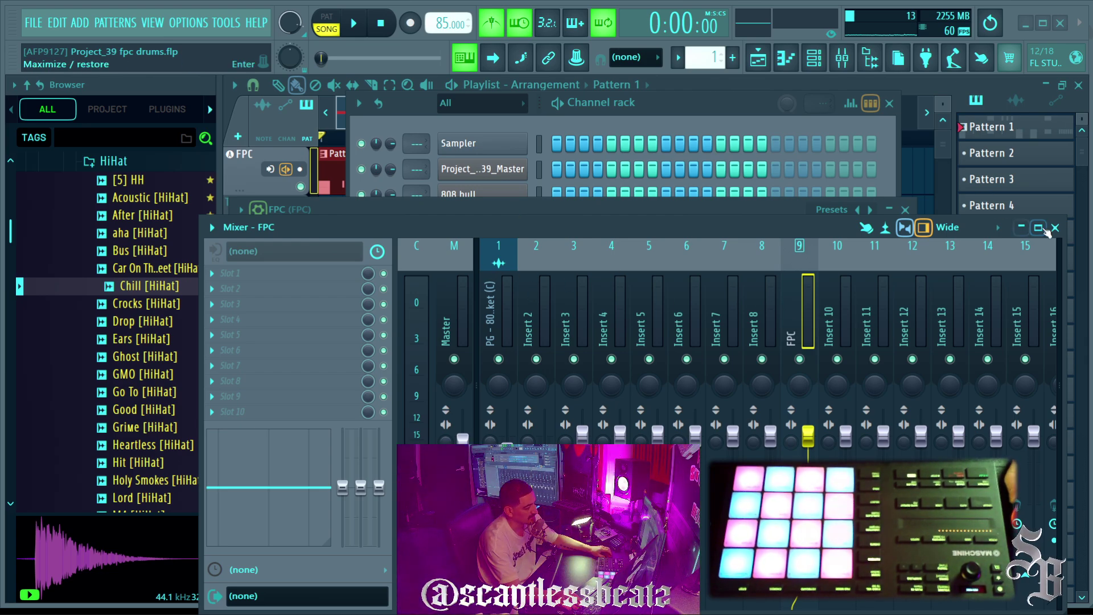
Step: Close and reopen the mixer, and bring the FPC window in front of it, moved up over the channel rack
left_click(1055, 228)
left_click(842, 57)
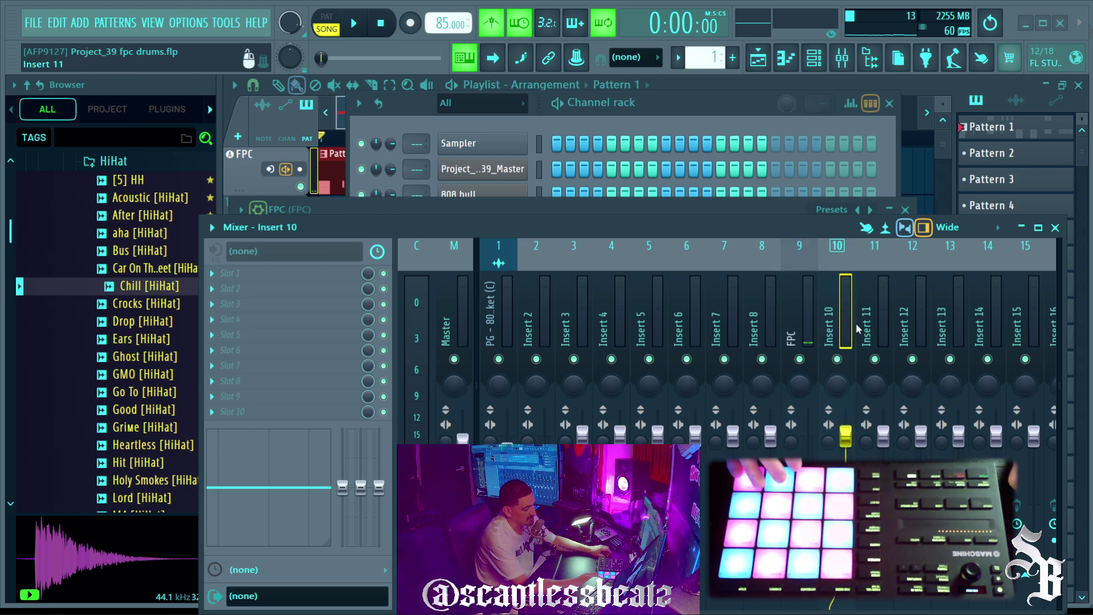
left_click(739, 206)
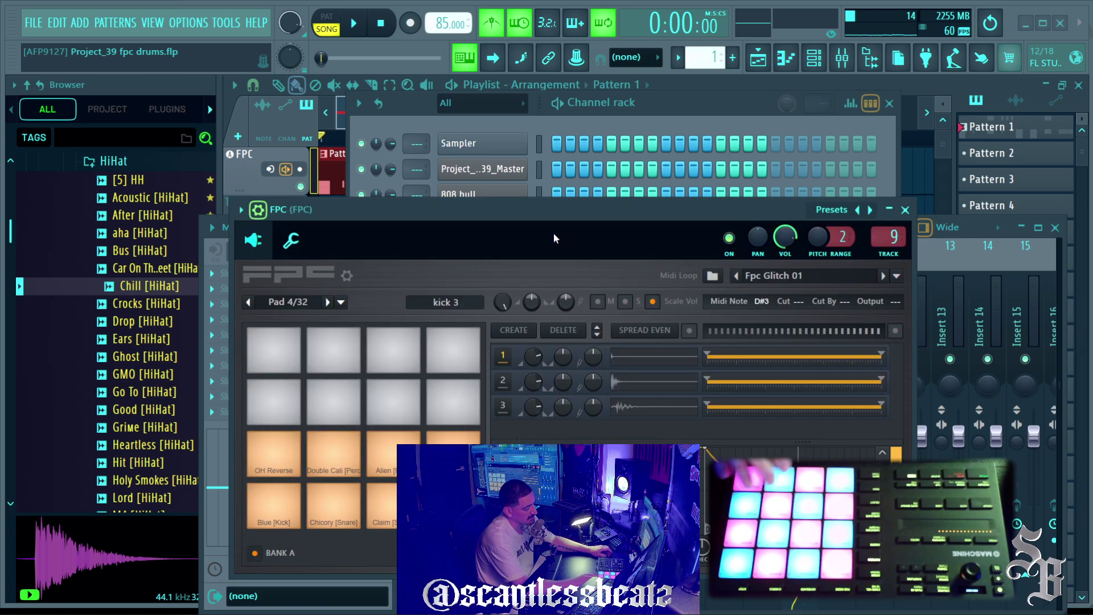
left_click_drag(554, 222, 573, 148)
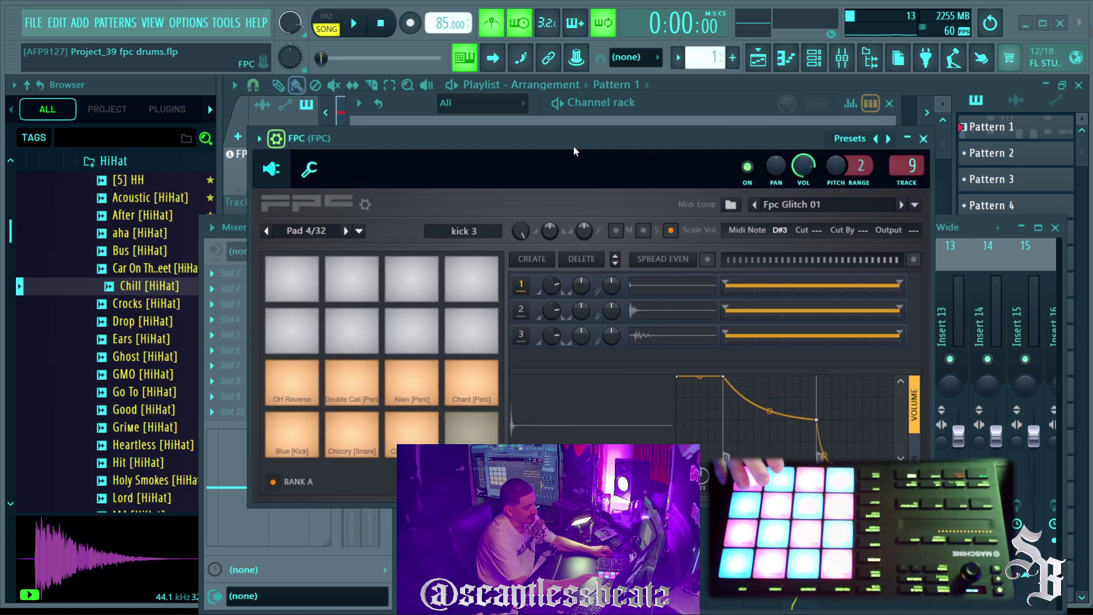
Step: Set the Blue [Kick] pad's output offset to 1 and lower the Insert 10 fader in the mixer
left_click(290, 438)
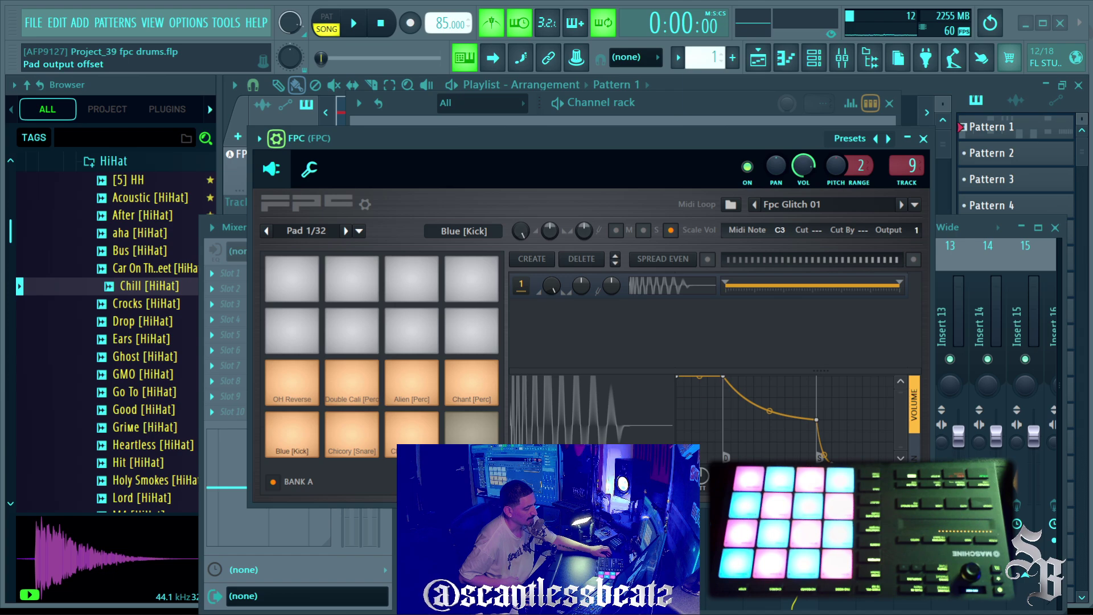
left_click(964, 306)
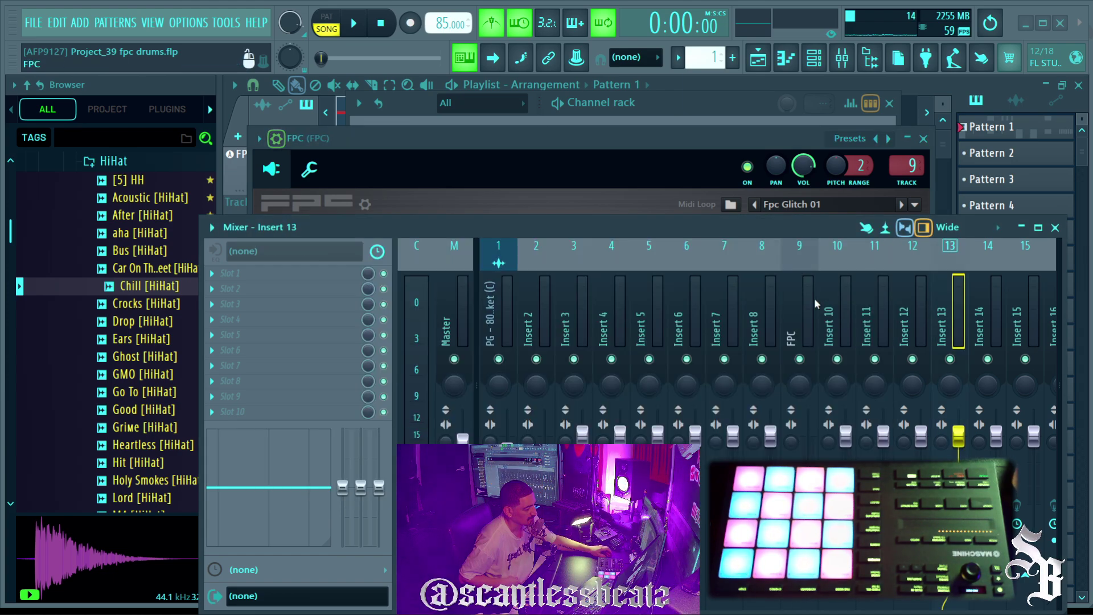
left_click(824, 306)
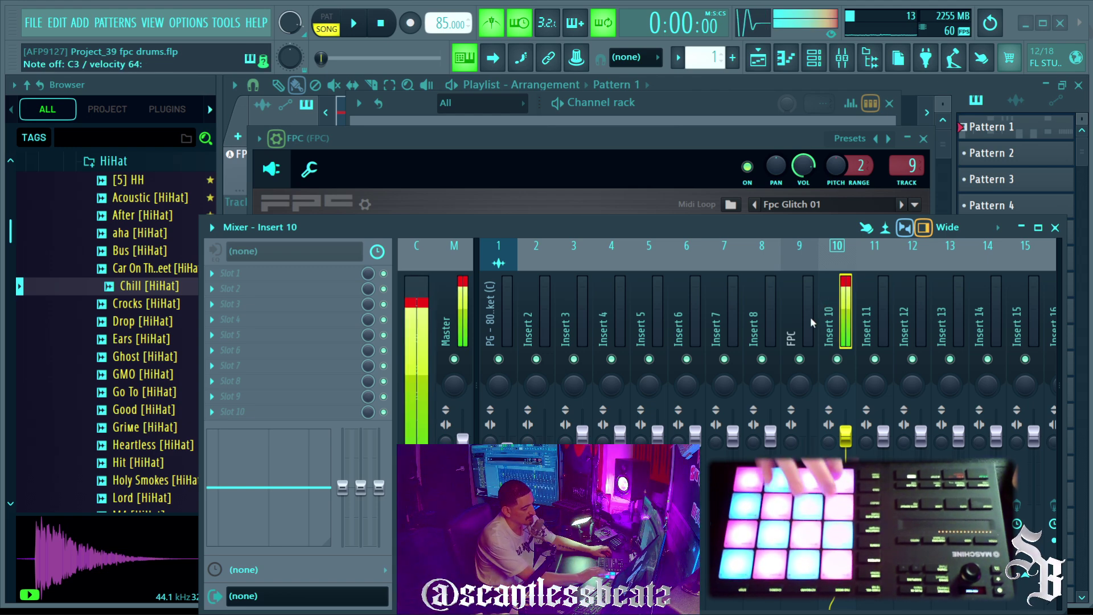
left_click_drag(845, 437, 845, 457)
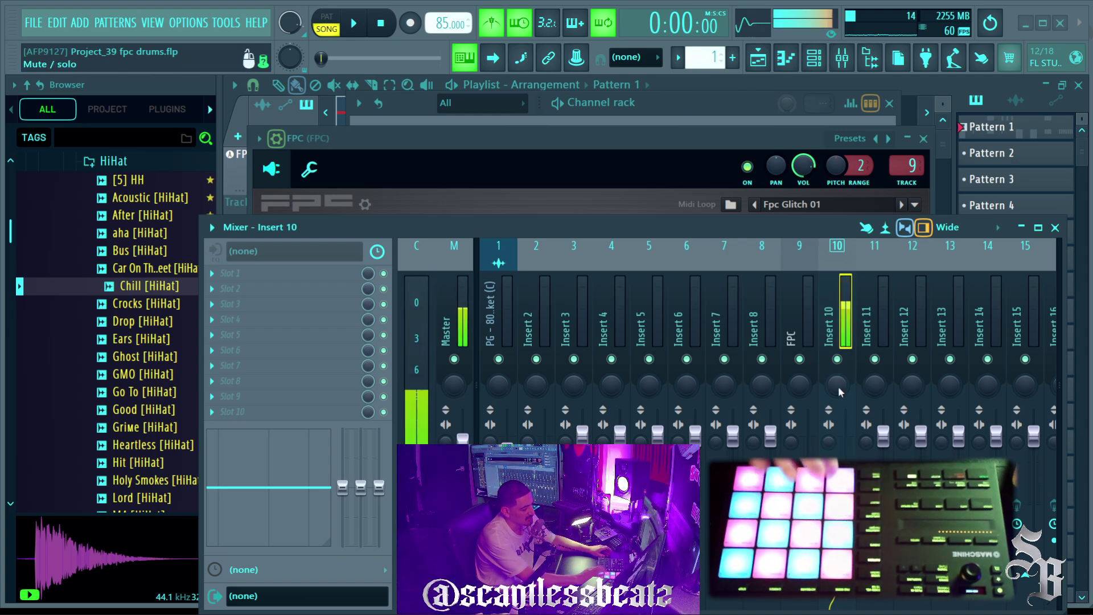
left_click_drag(839, 436, 842, 458)
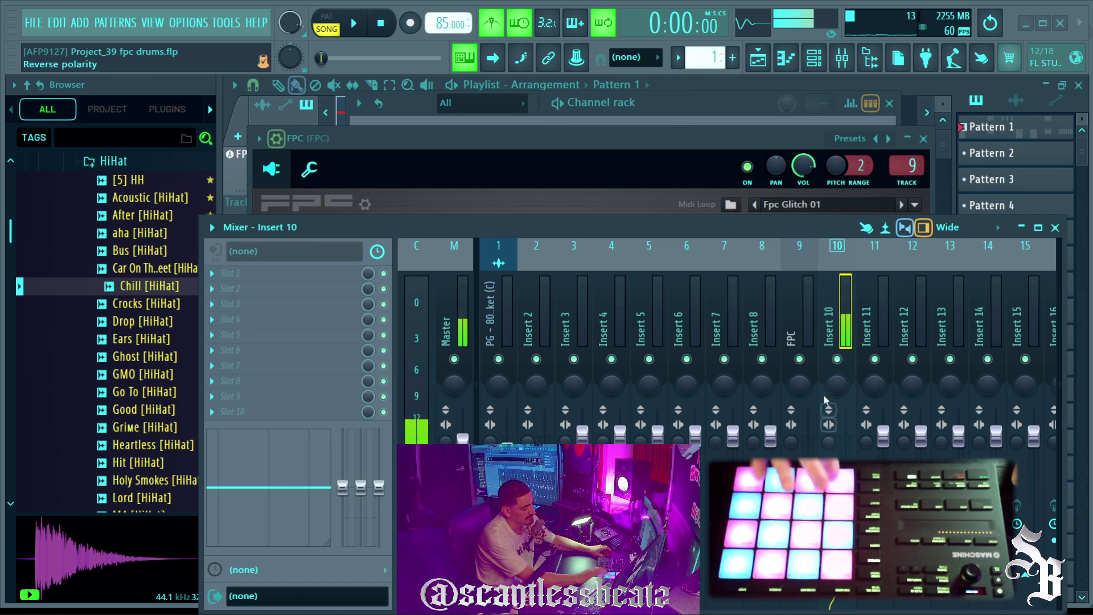
Step: Raise the Chicory [Snare] pad's output offset to route it to Insert 11, and lower that insert's fader
left_click(627, 138)
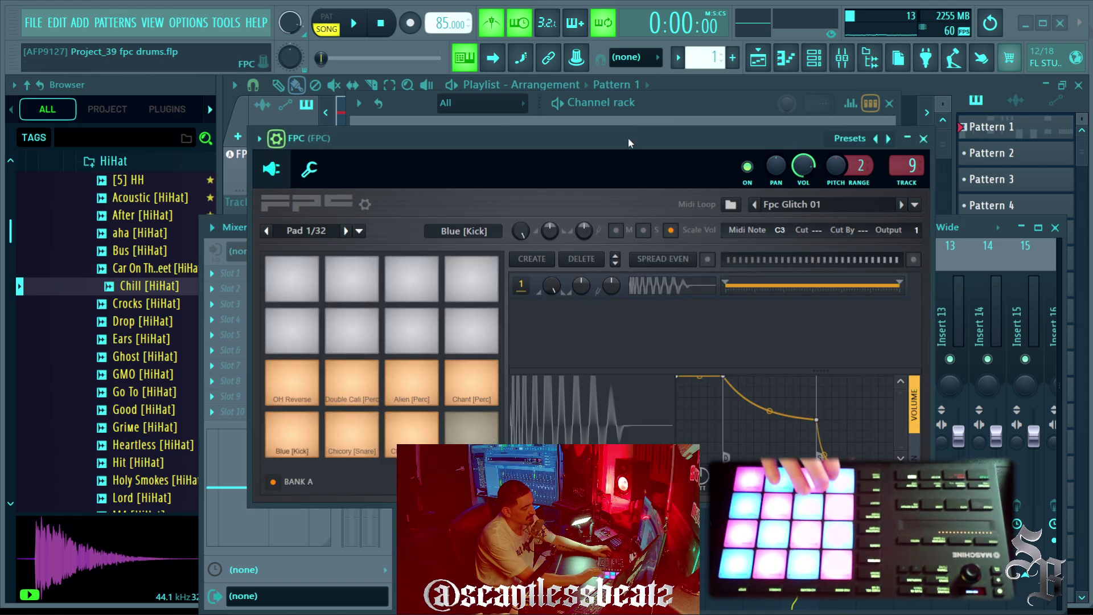
left_click(346, 446)
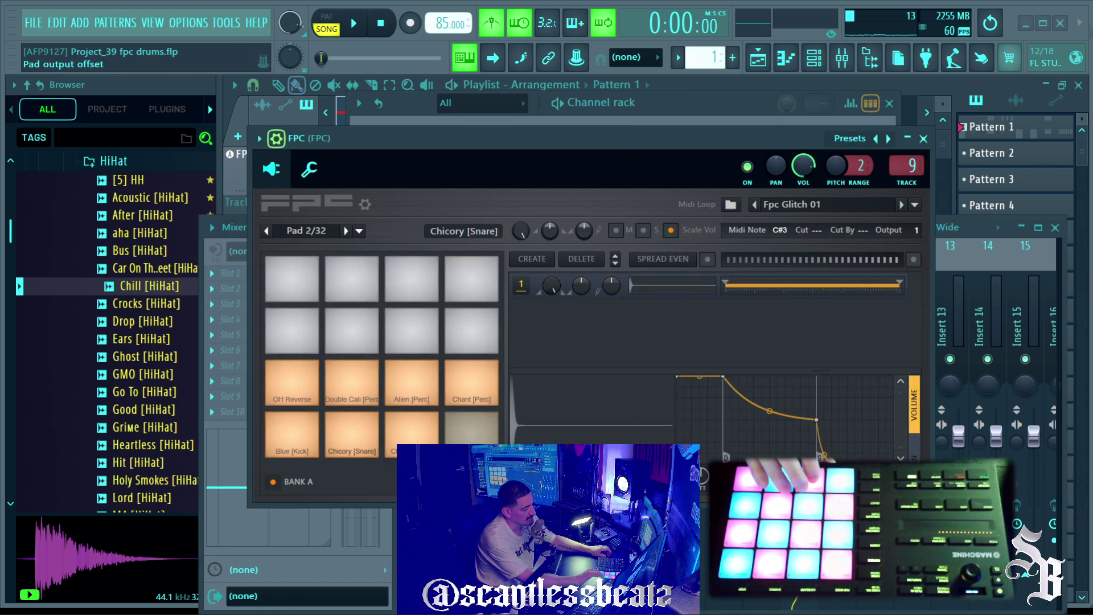
scroll(916, 230, "up", 1)
left_click(963, 280)
left_click(791, 302)
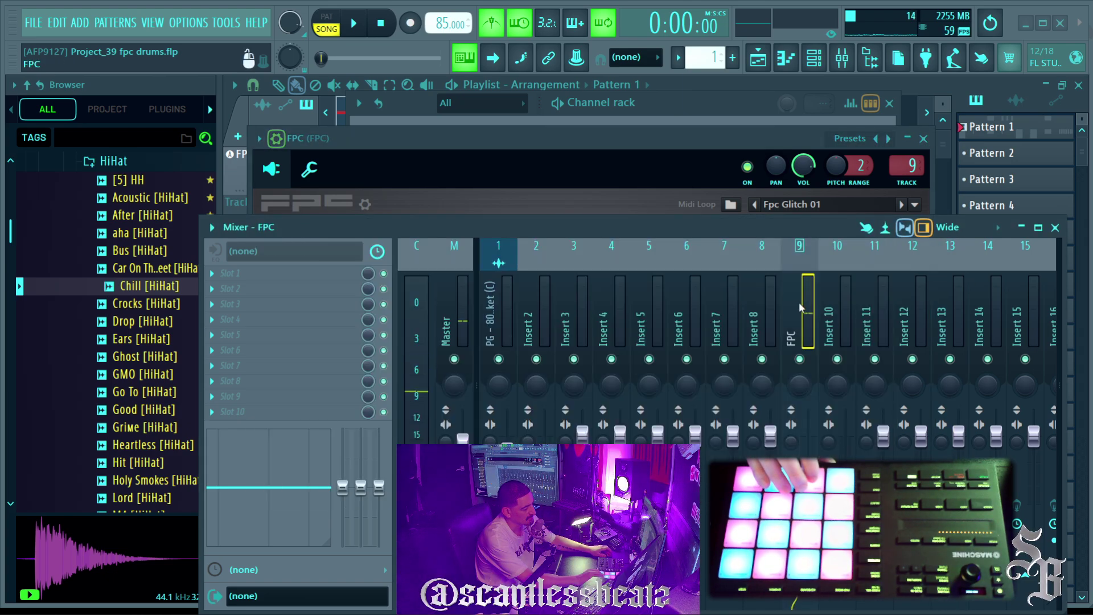
left_click(880, 320)
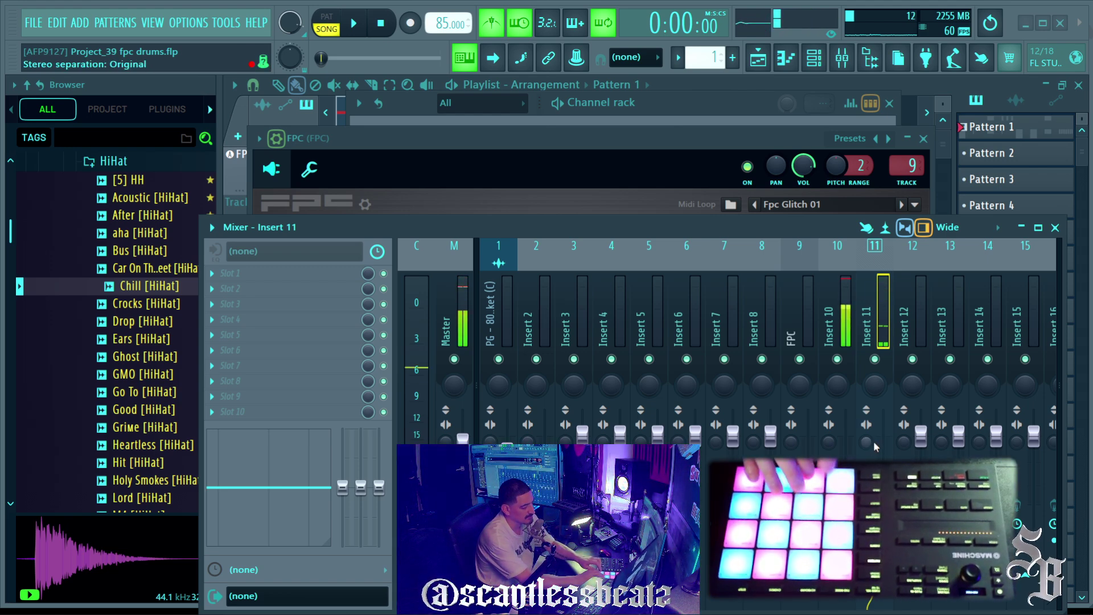
Step: Set the Claim [Snare] pad's output offset to 3 and lower the Insert 12 fader in the mixer
left_click(791, 295)
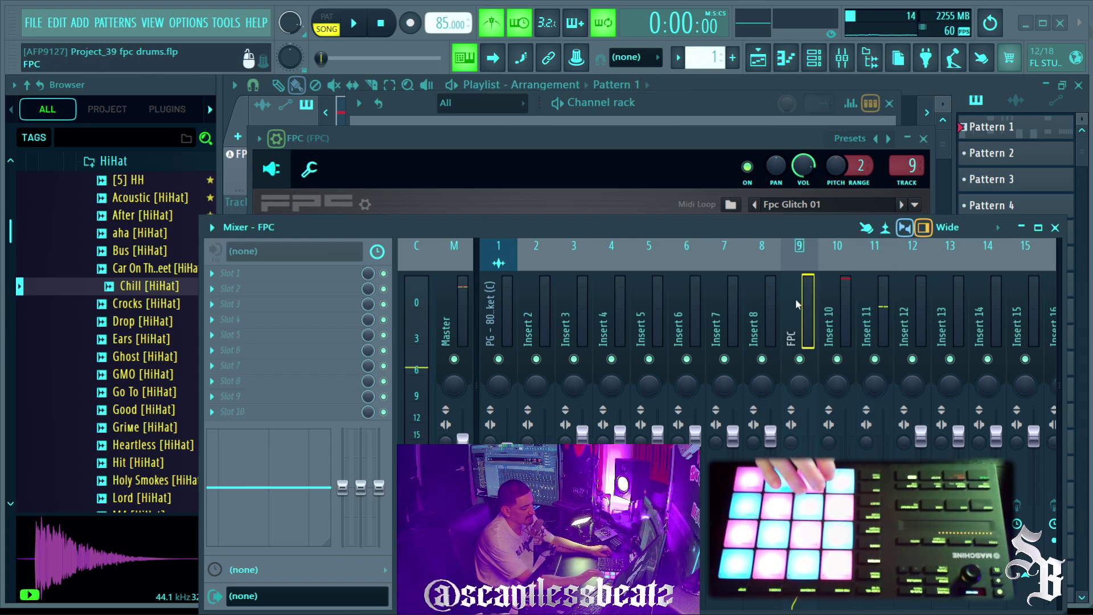
left_click(623, 140)
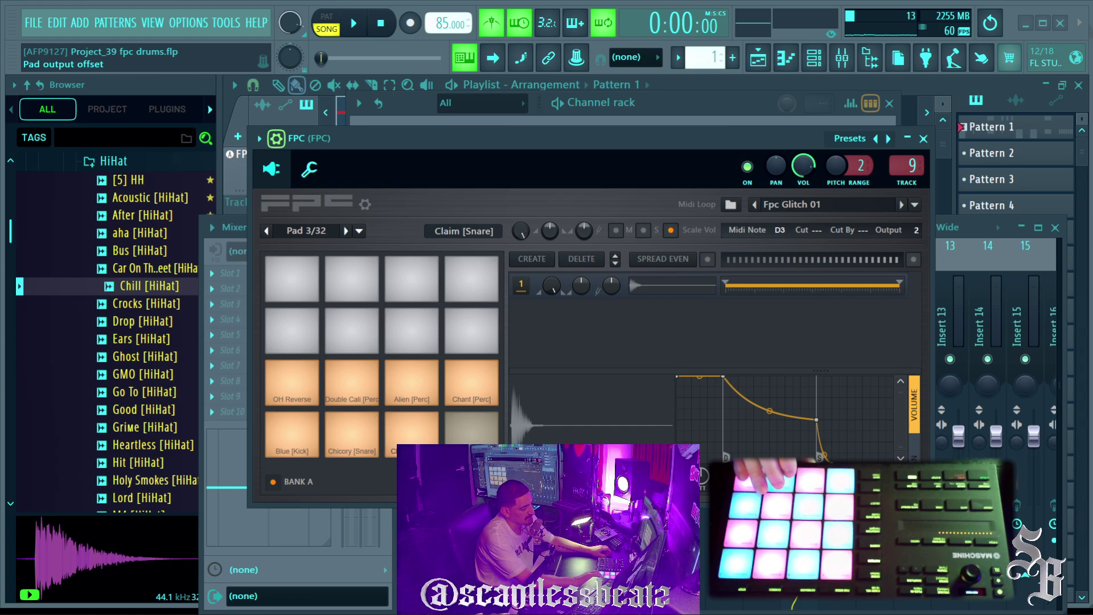
left_click(941, 266)
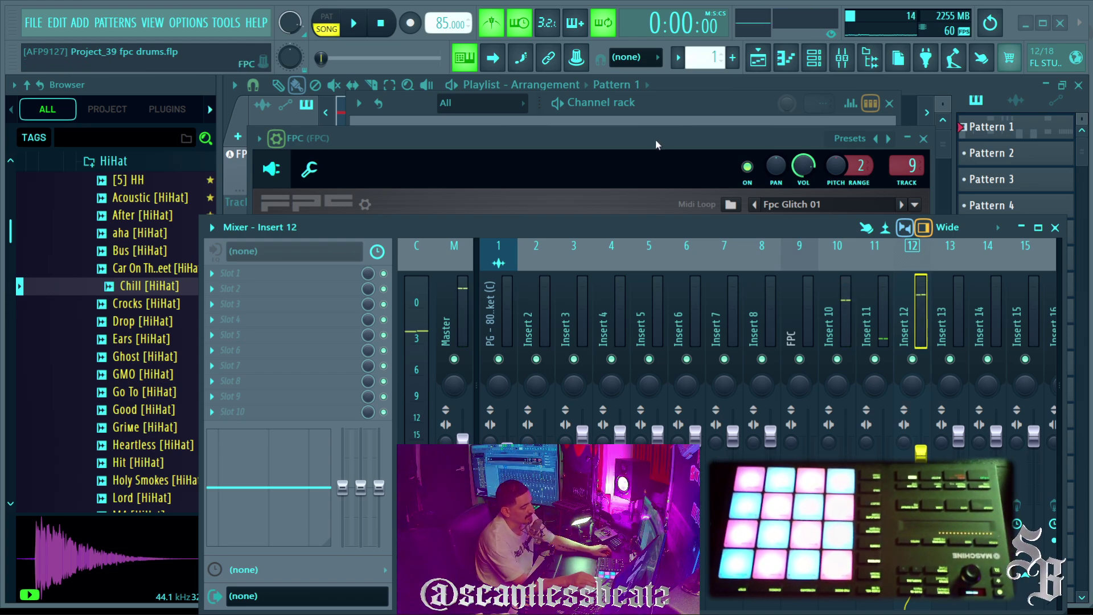
Step: Move the FPC and channel rack windows down clear of the playlist, and play the song with FPC in front
left_click_drag(655, 139, 621, 266)
left_click_drag(617, 103, 587, 240)
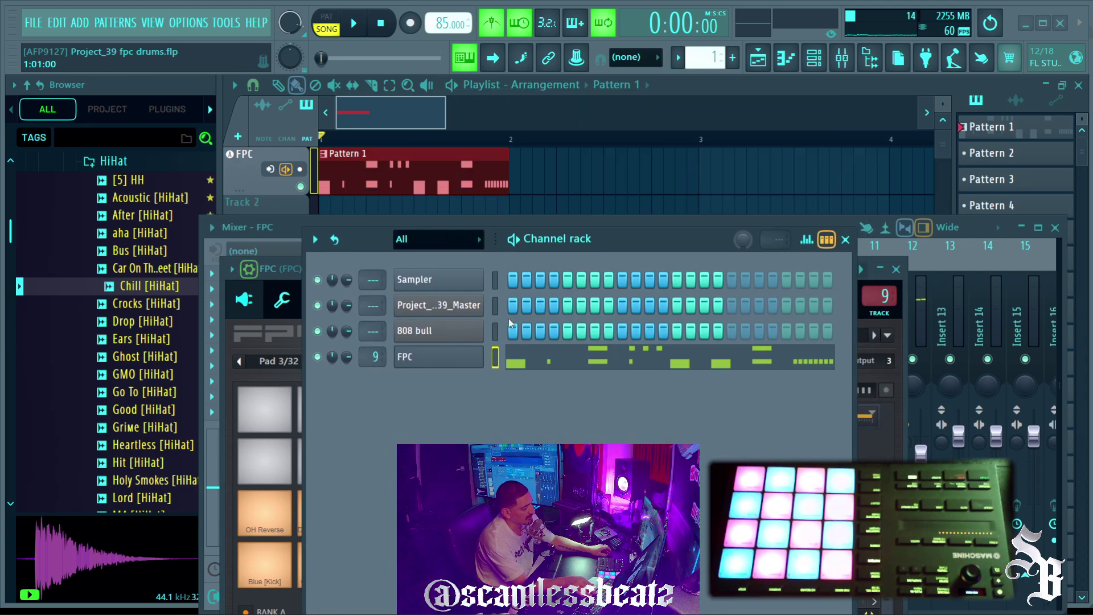
left_click(286, 271)
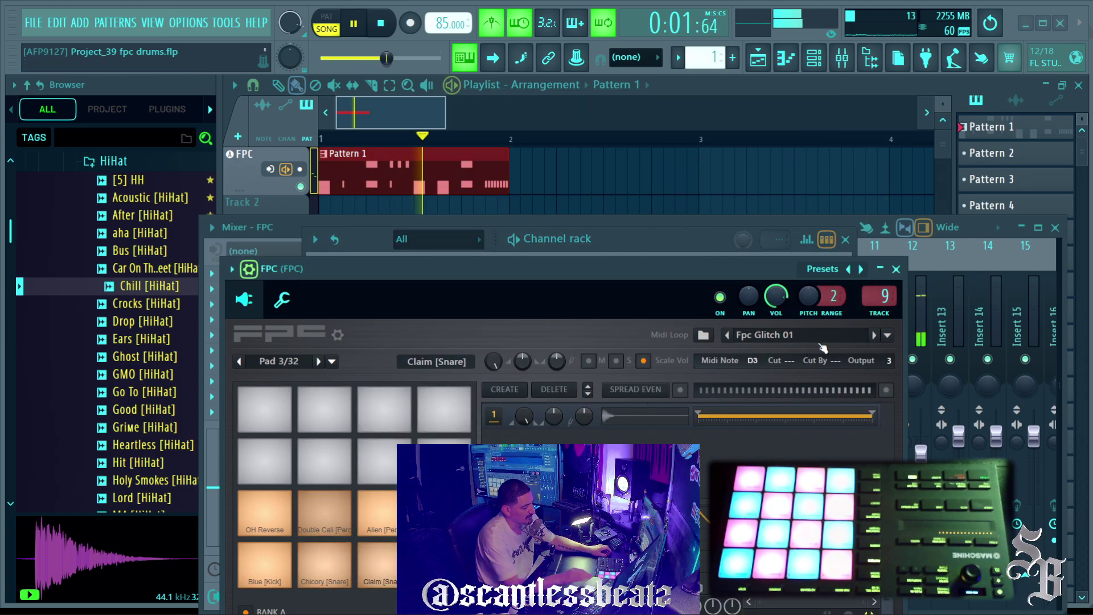
left_click_drag(645, 270, 622, 211)
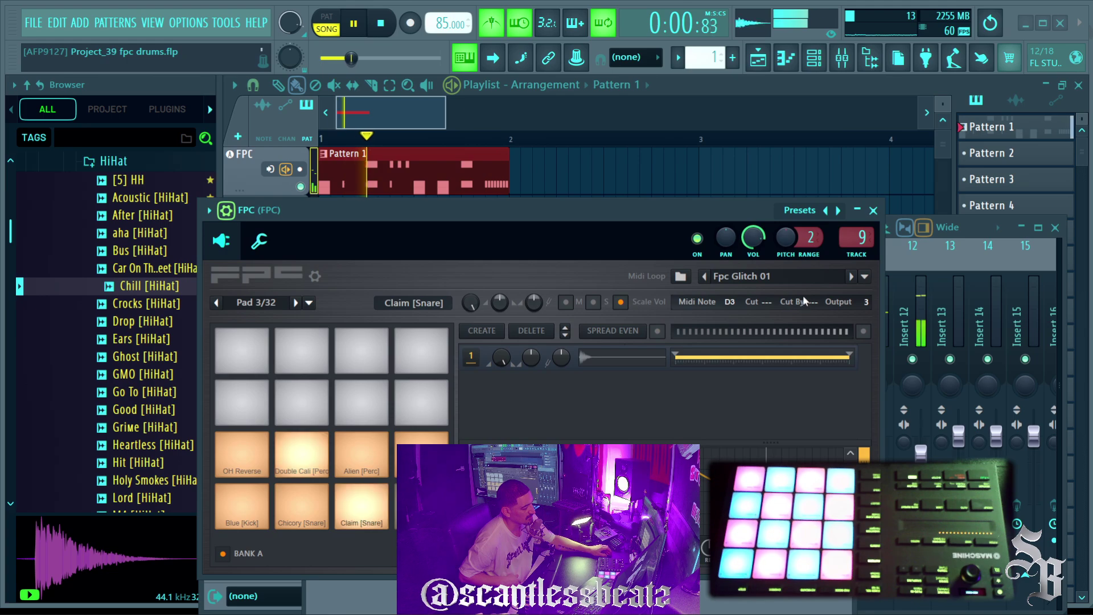
Step: Advance FPC's MIDI loop through Fpc Glitch 02 and 03 to Fpc Glitch 04 during playback
left_click(849, 279)
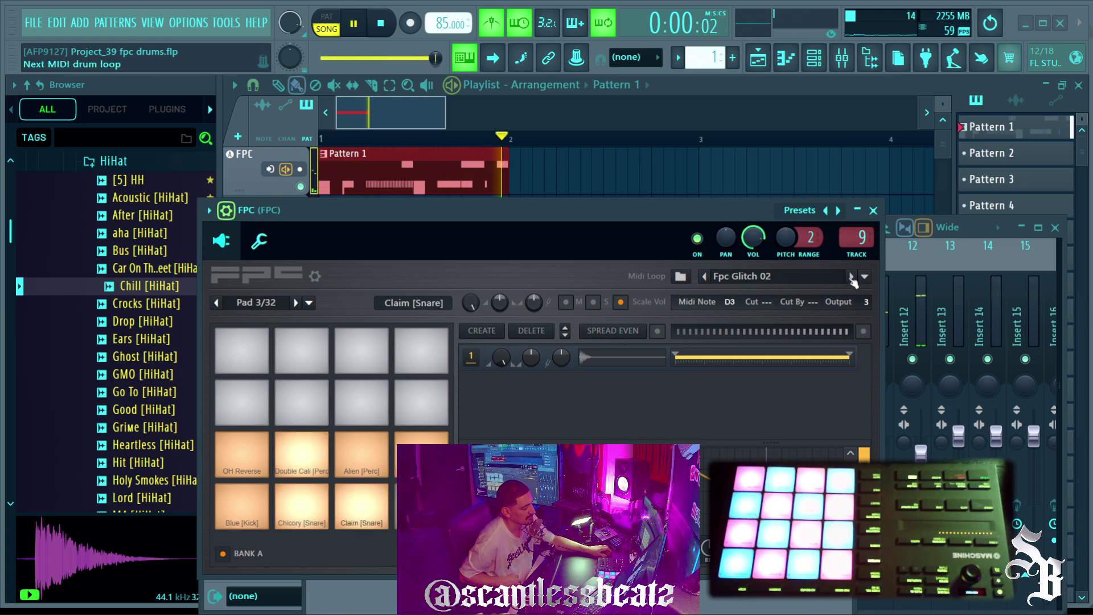
left_click(852, 277)
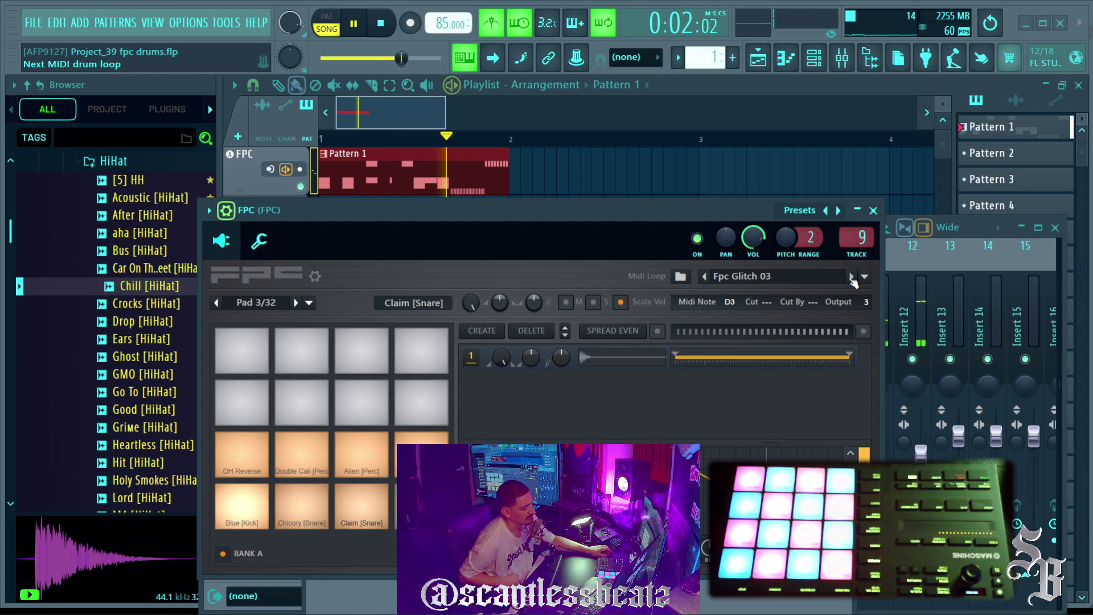
left_click(851, 277)
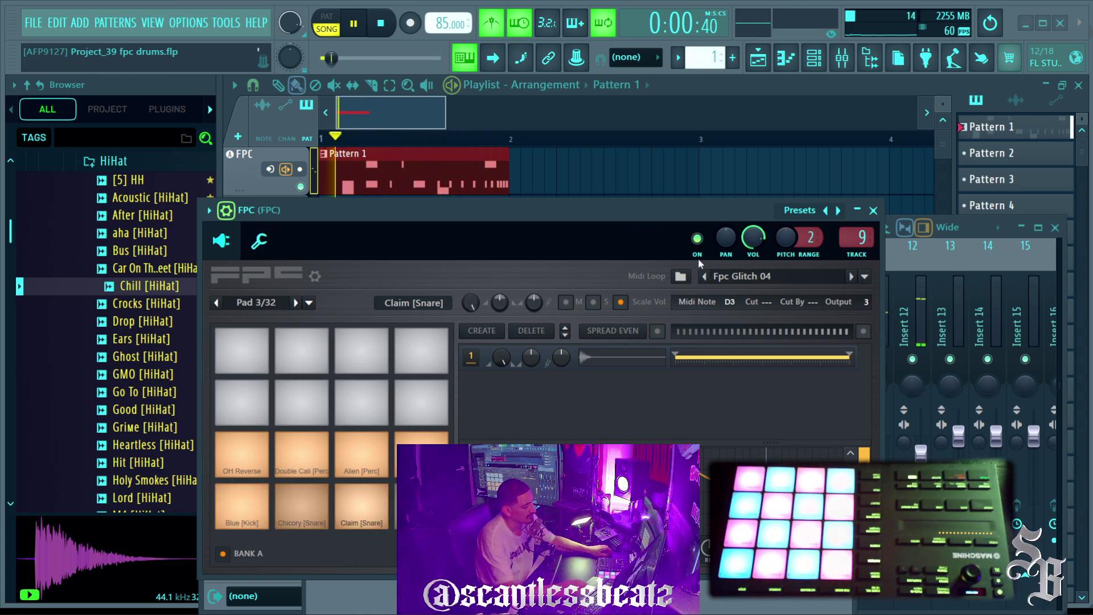
Step: Load the fpc_DrumAndBass_01 loop from Drum And Bass Loops and advance to Fpc DrumAndBass 03
left_click(864, 277)
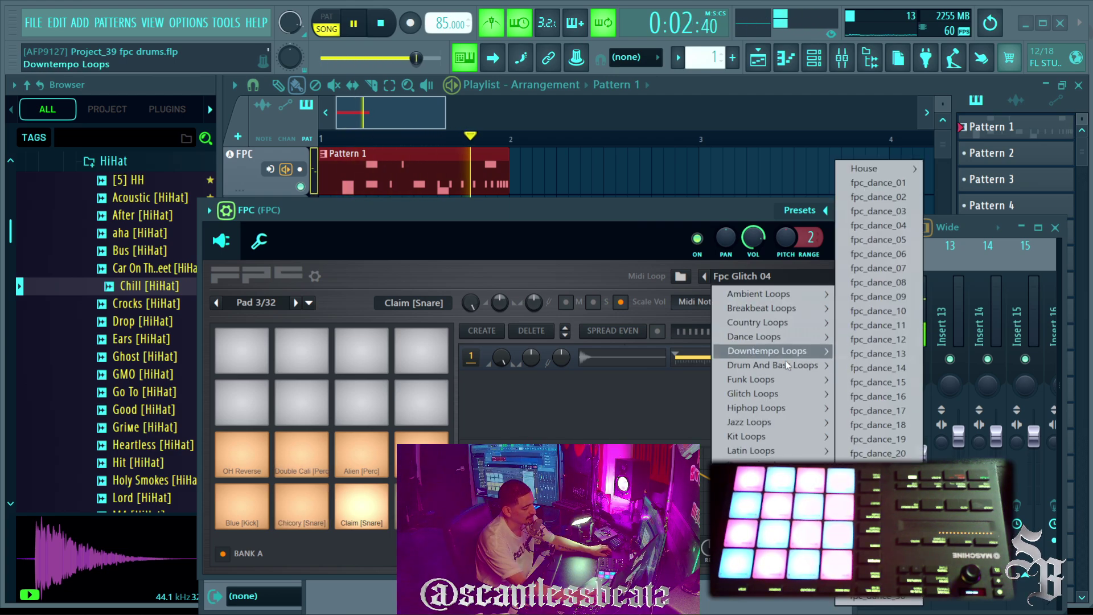
mouse_move(786, 370)
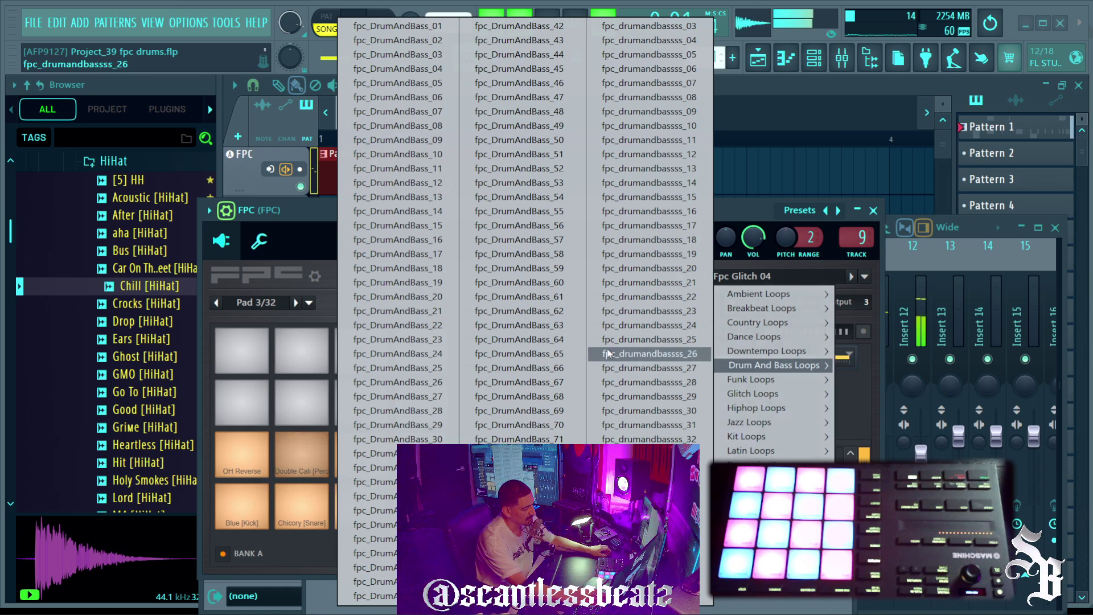
left_click(418, 28)
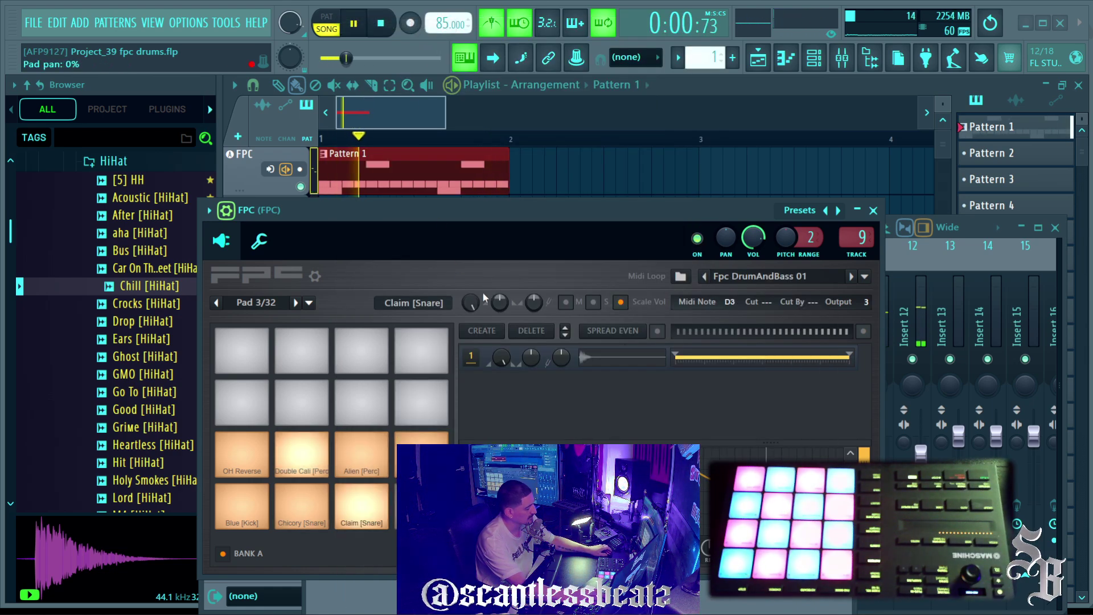
left_click(851, 276)
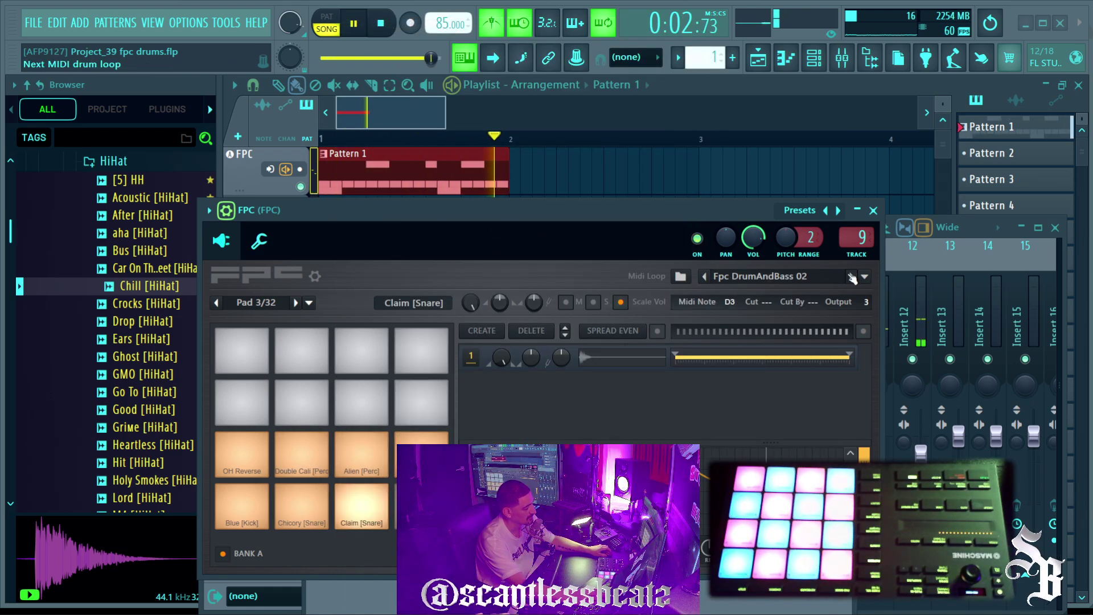
left_click(851, 276)
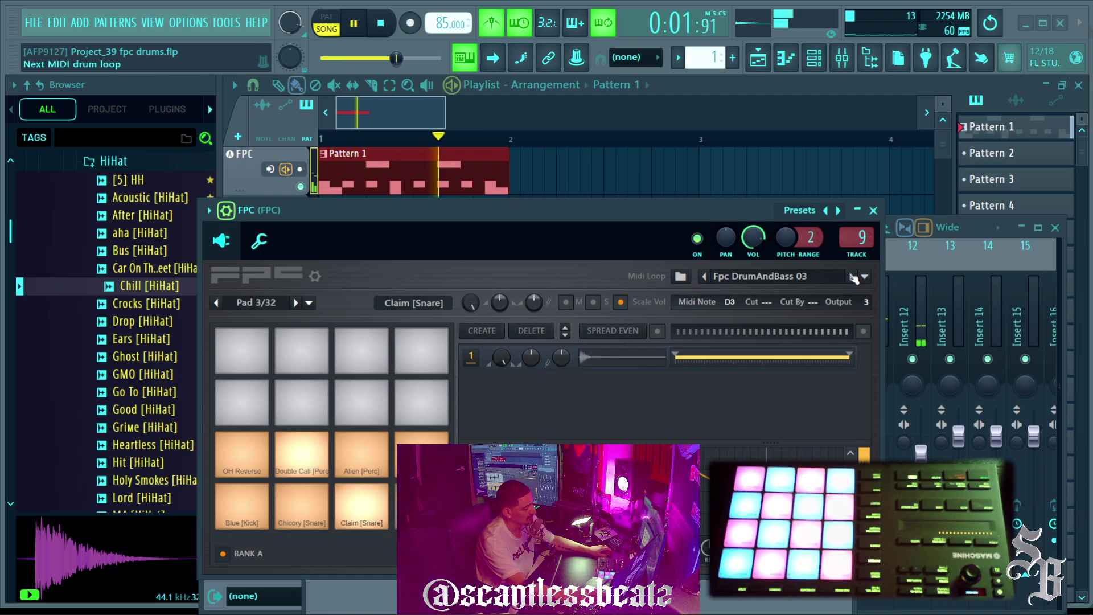
Step: Turn off the metronome and stop playback
left_click(504, 18)
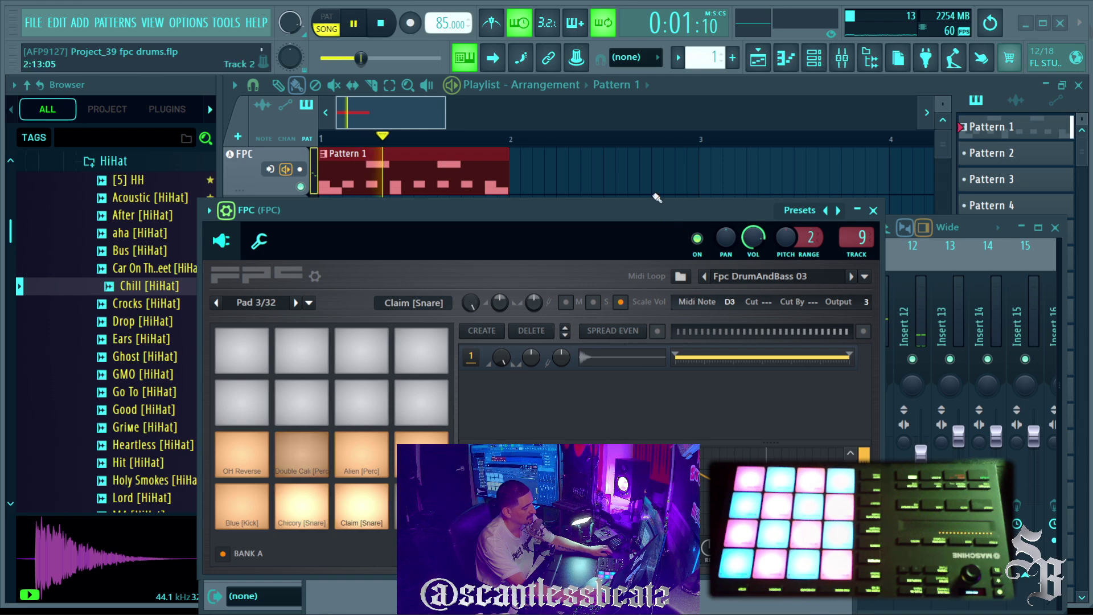
key("space")
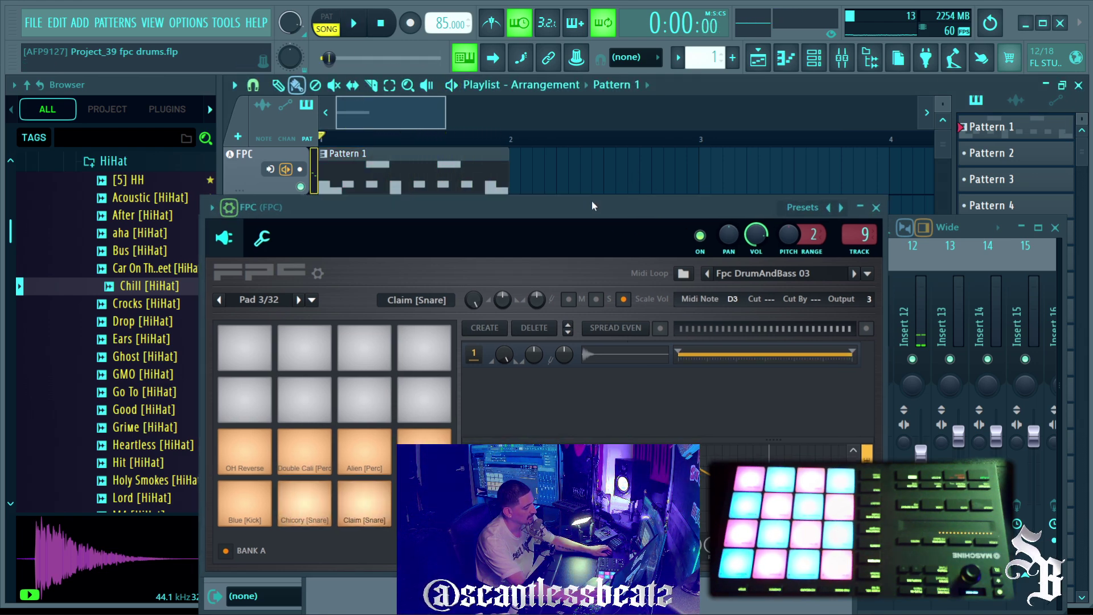
Step: Move the FPC window up over the playlist and change the Blue [Kick] pad's color to a bright magenta-purple
left_click_drag(590, 211, 616, 104)
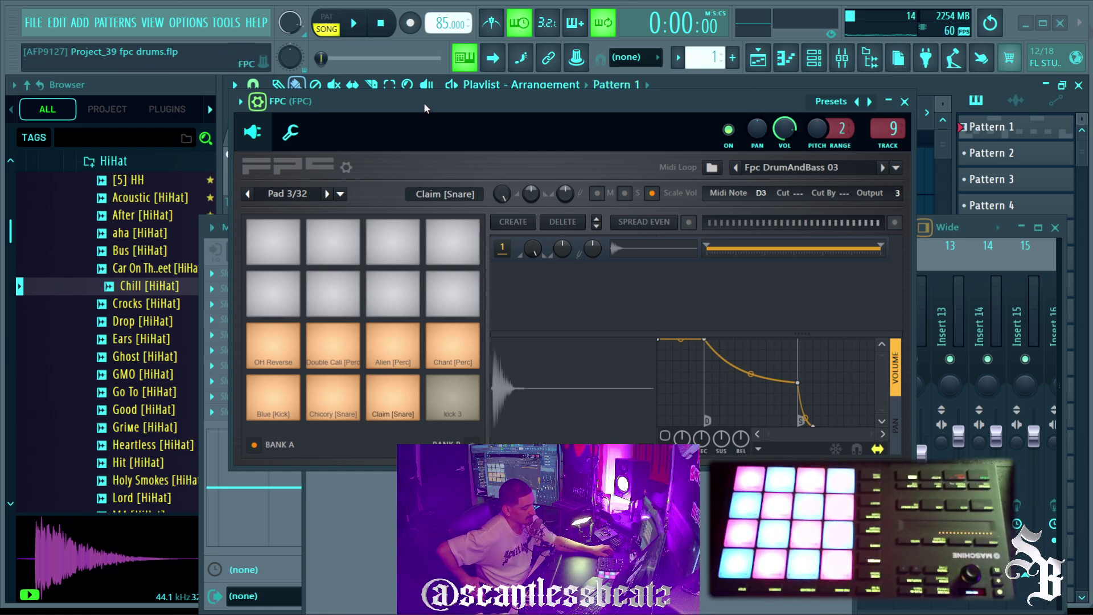
left_click_drag(424, 104, 473, 87)
left_click(323, 367)
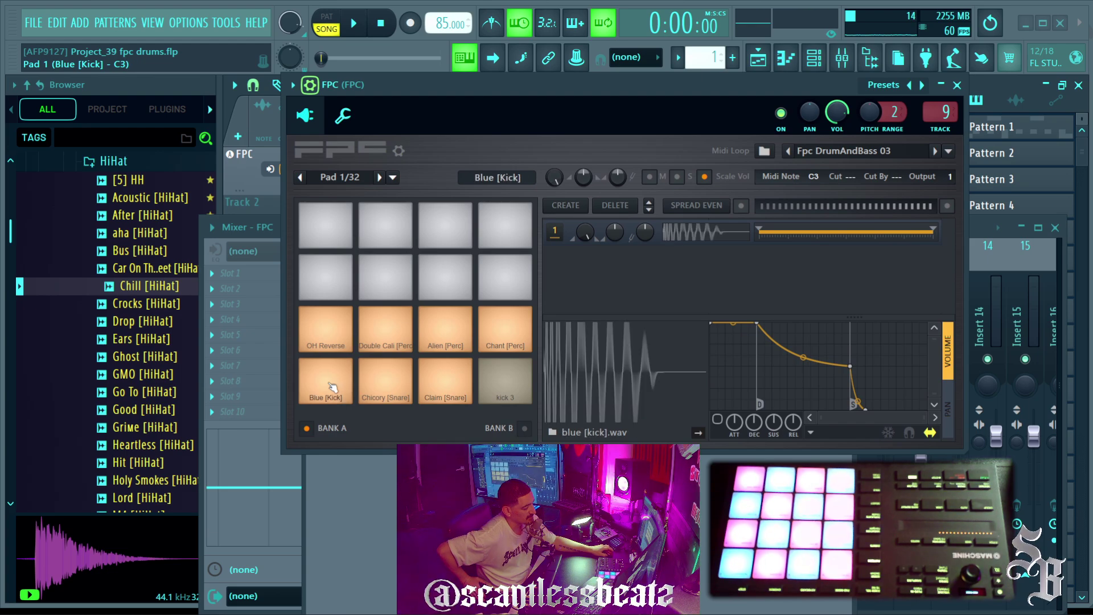
left_click(393, 178)
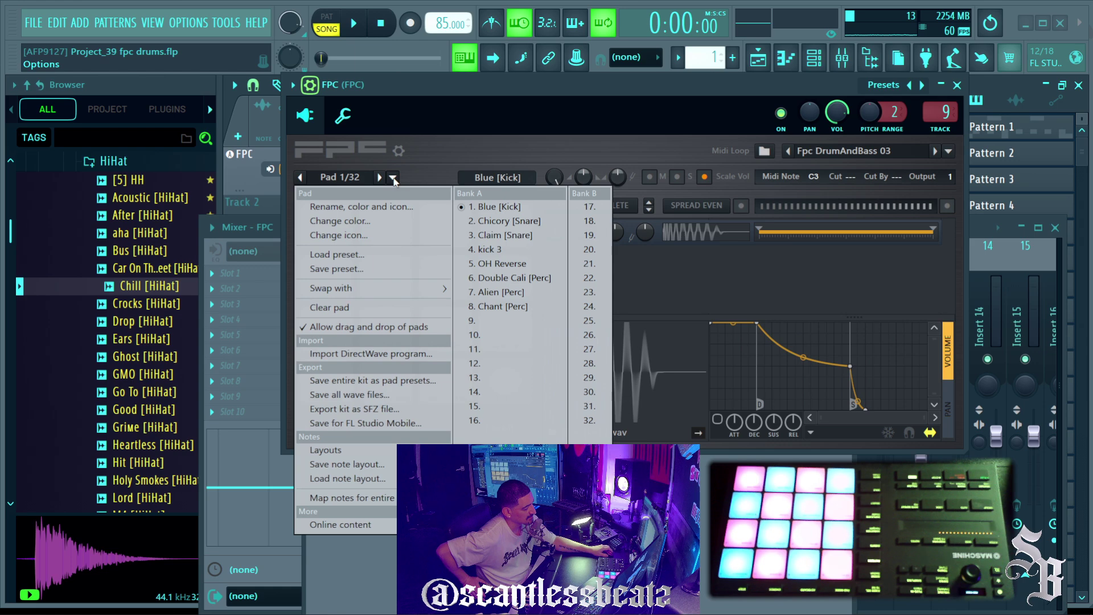
left_click(377, 220)
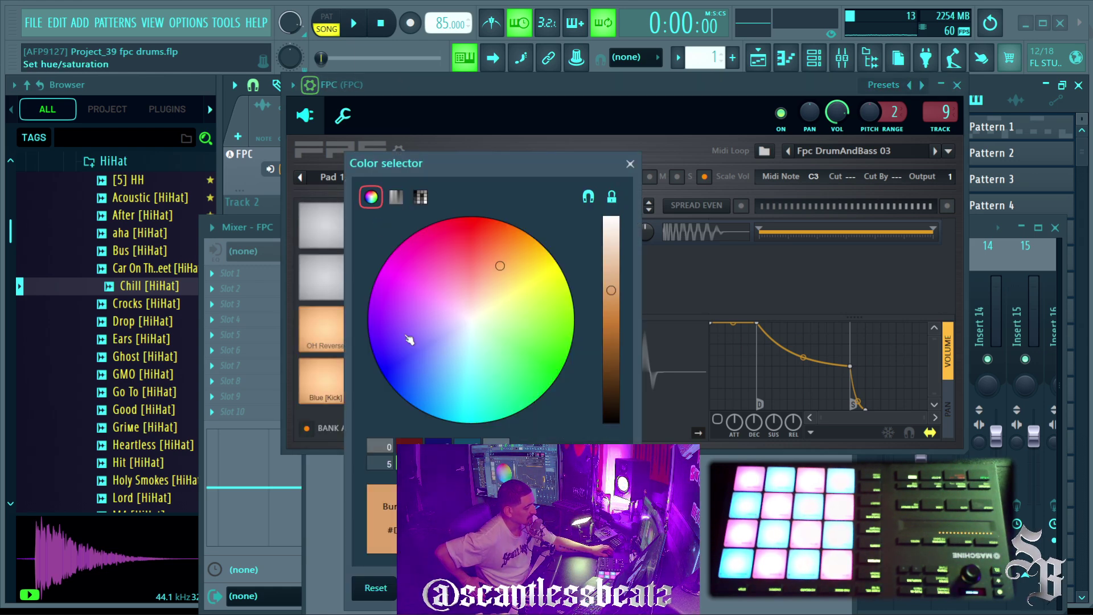
left_click(403, 270)
left_click(612, 314)
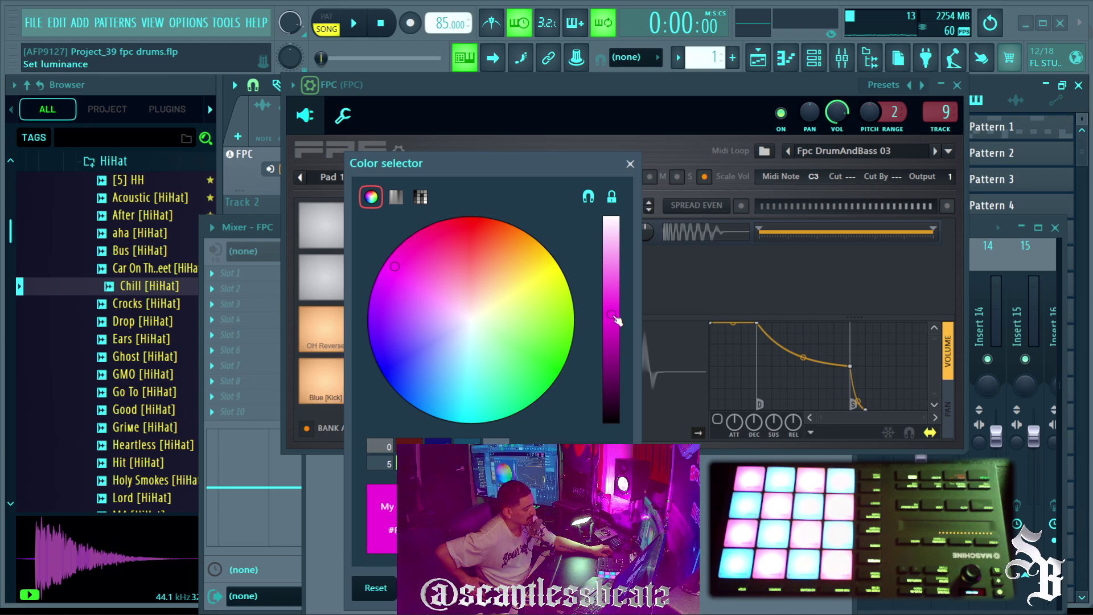
left_click_drag(609, 299, 612, 318)
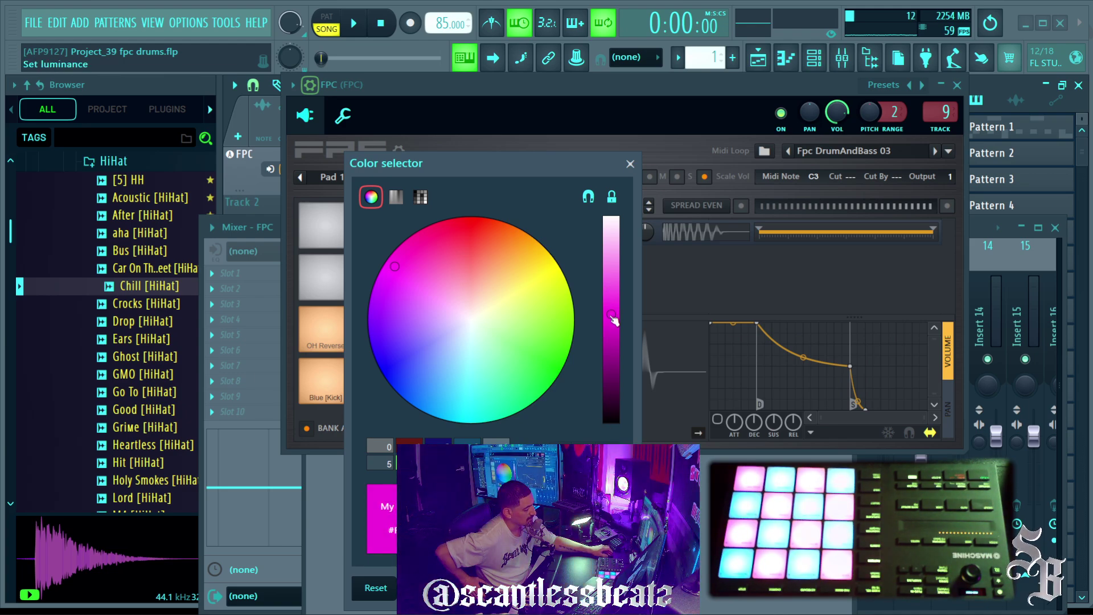
key("Return")
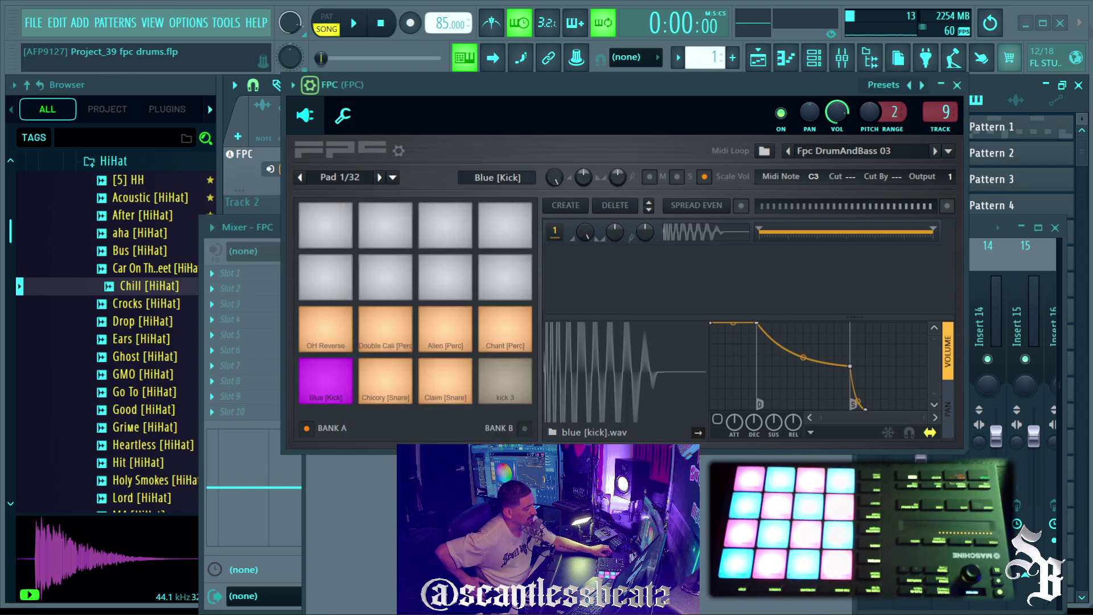
Step: Give the Blue [Kick] pad a kick drum icon
left_click(334, 392)
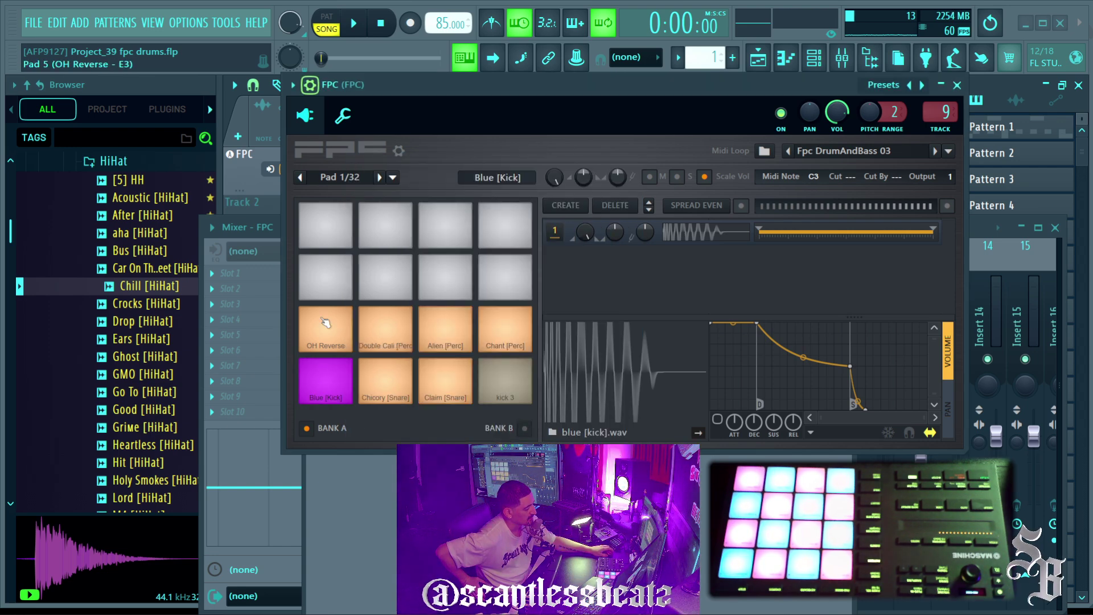
left_click(392, 178)
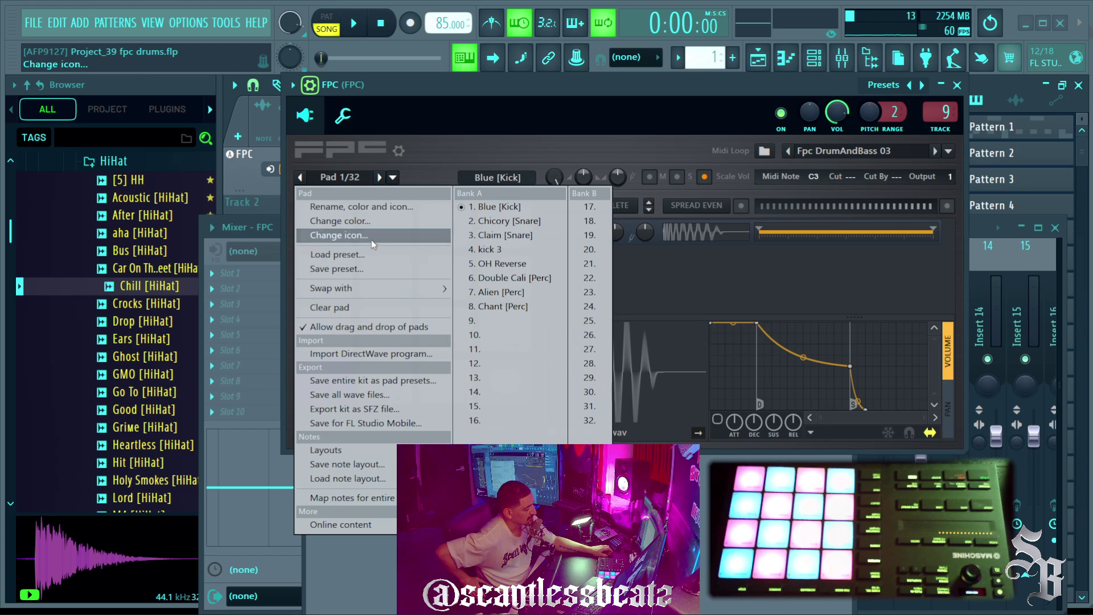
left_click(371, 236)
left_click(457, 349)
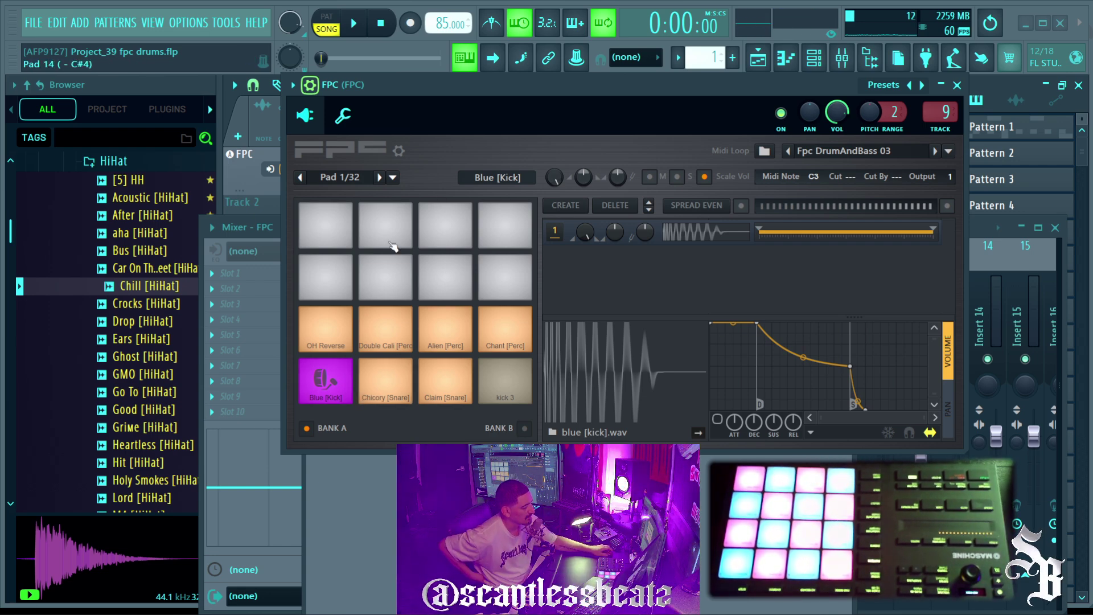
Step: View the Blue [Kick] pad's preset save location and the kit export options without saving anything
left_click(392, 177)
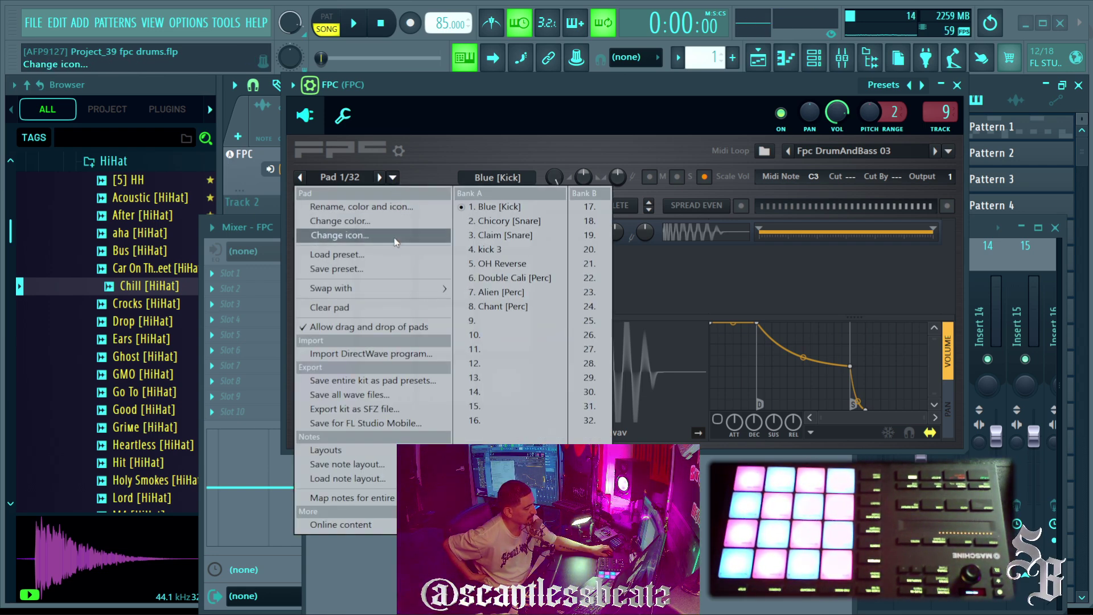
left_click(381, 272)
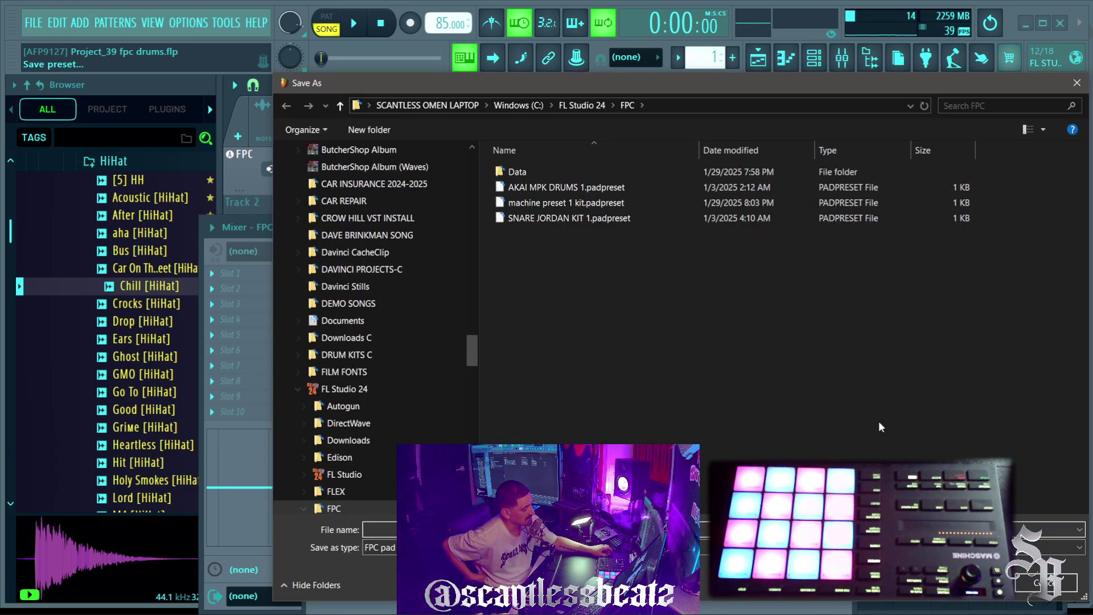
left_click(1076, 84)
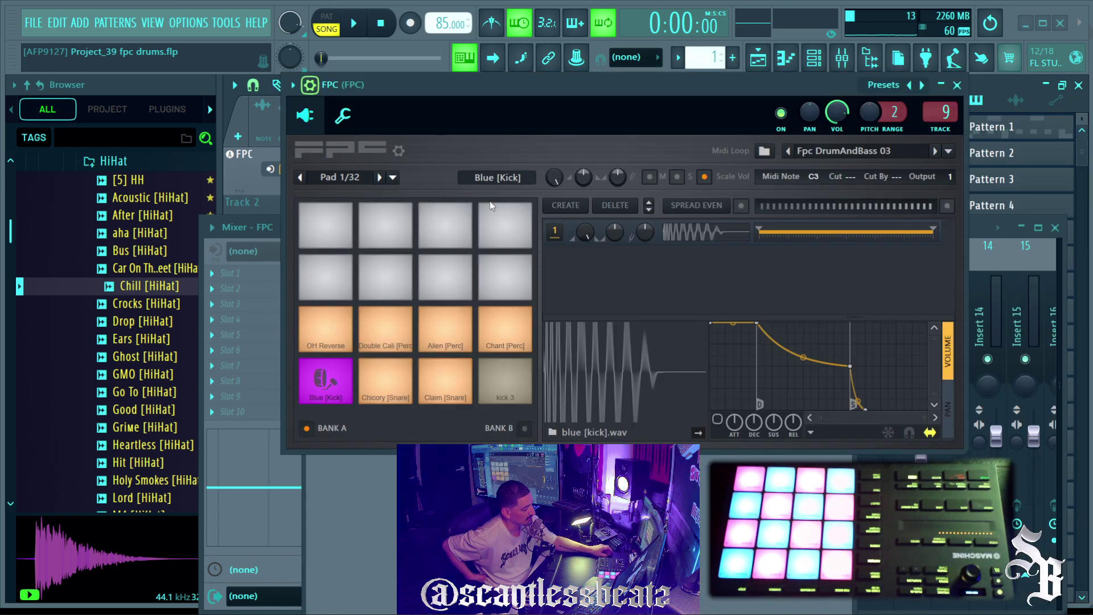
left_click(394, 179)
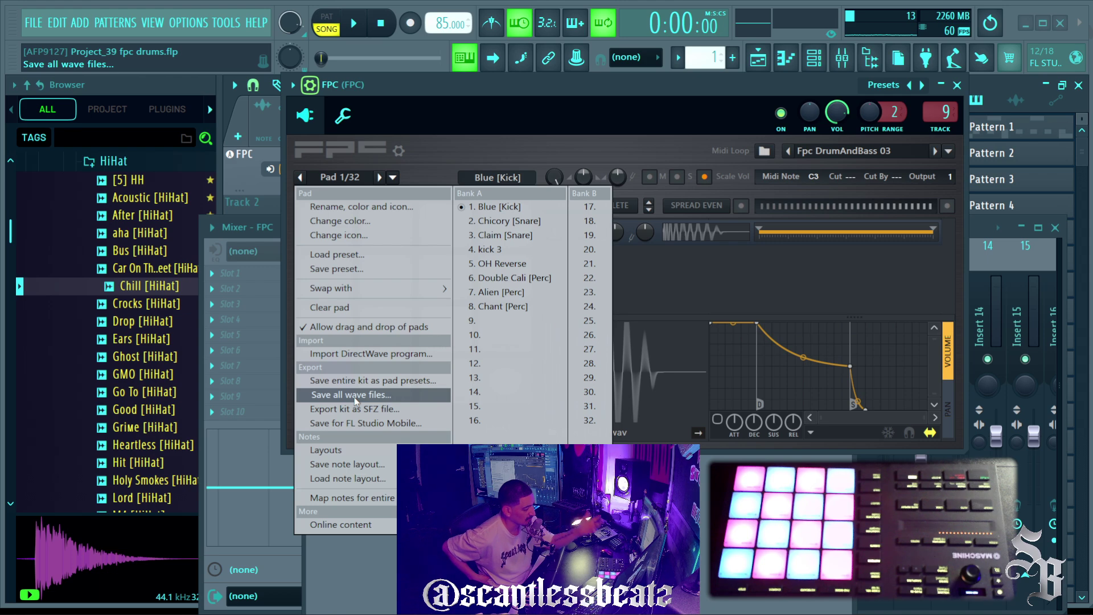
left_click(548, 88)
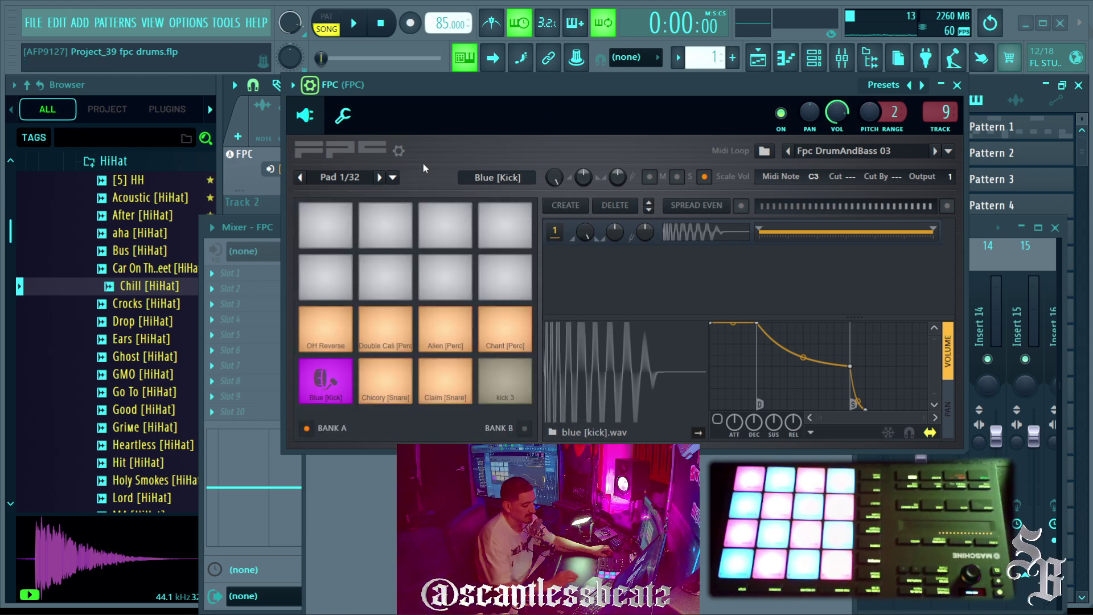
Step: Move the FPC window down out of the way, bring the mixer up in front of it and select Insert 10
left_click_drag(425, 86, 391, 83)
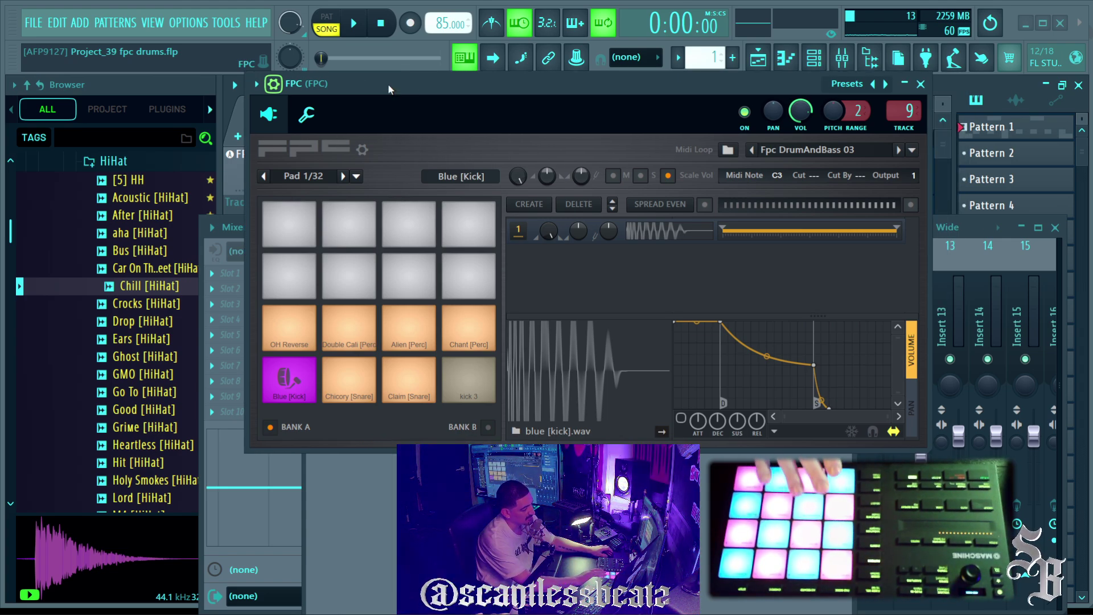
left_click_drag(388, 89, 311, 188)
left_click(755, 226)
left_click_drag(755, 225, 672, 112)
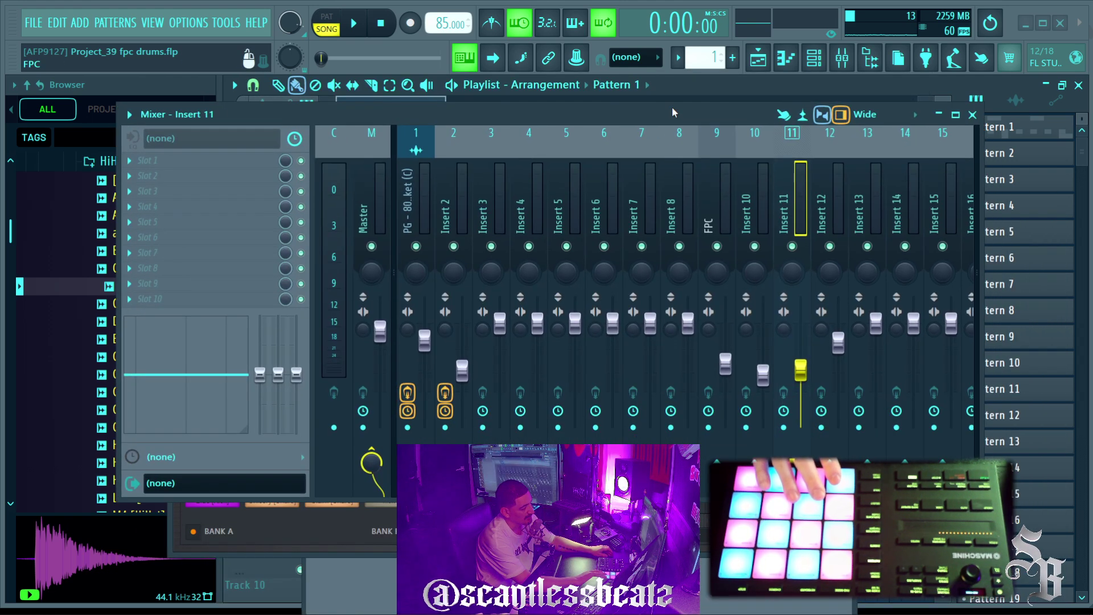
left_click(766, 203)
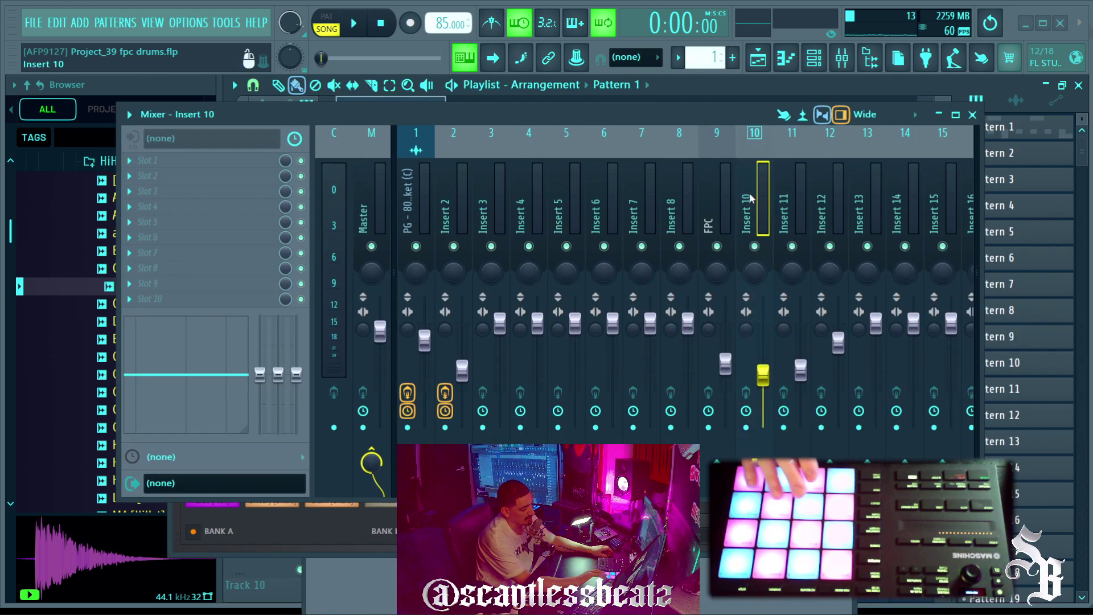